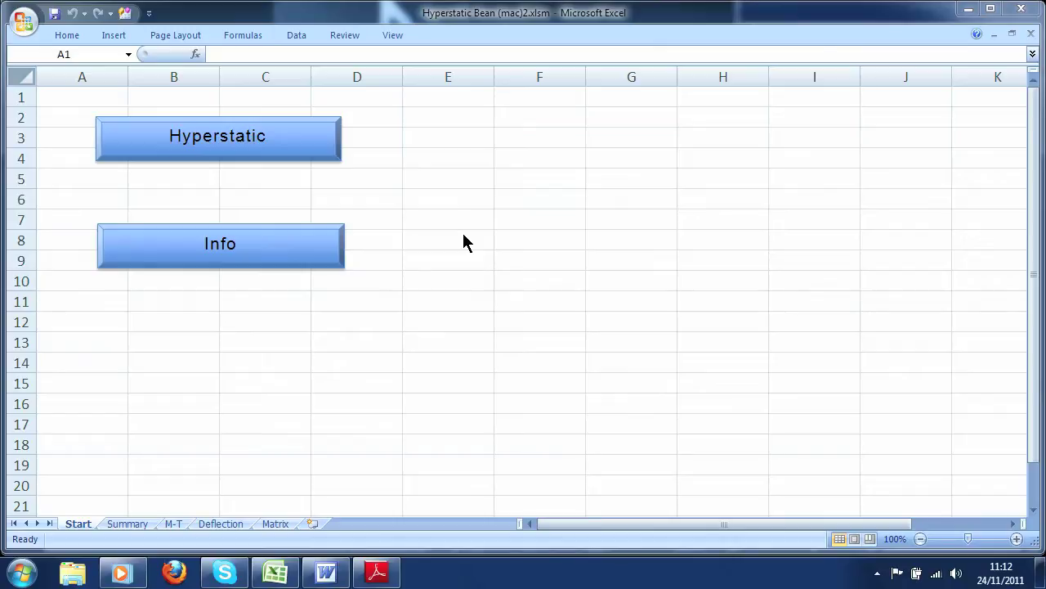
Switch to Word to review the beam formulas and example results in formule2.doc, and view the continuous beam example in TreMomenti.pdf.
click(326, 569)
scroll(460, 309, down, 15)
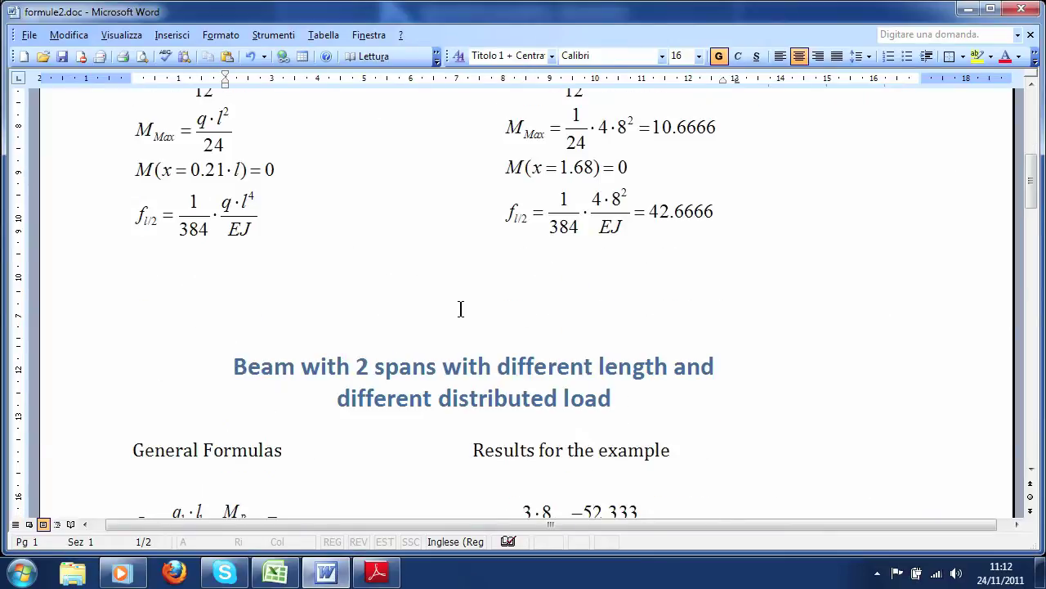
scroll(460, 309, up, 5)
scroll(460, 309, up, 3)
scroll(460, 309, down, 10)
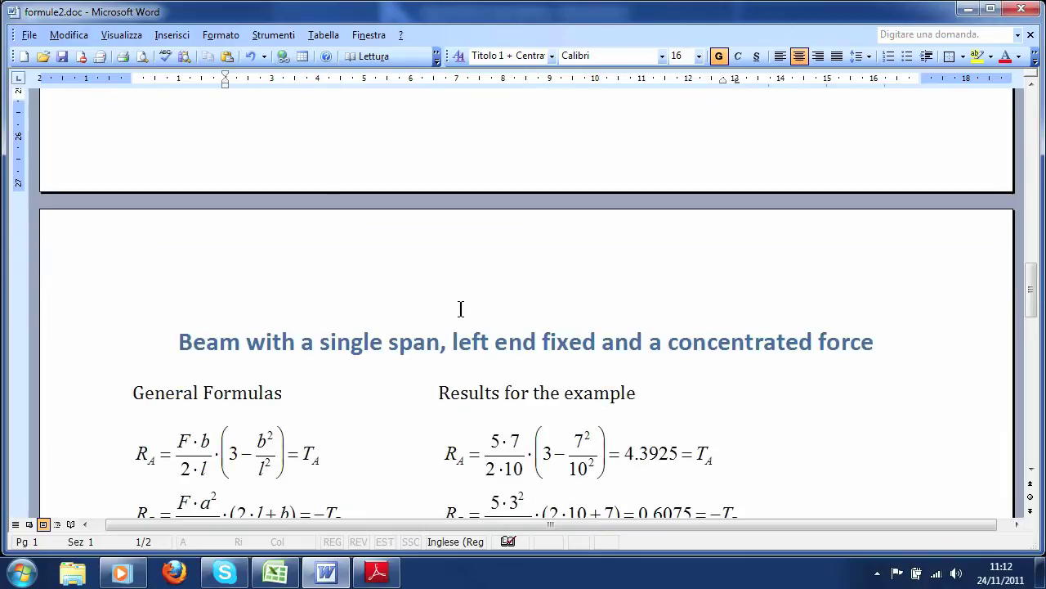
scroll(461, 309, up, 10)
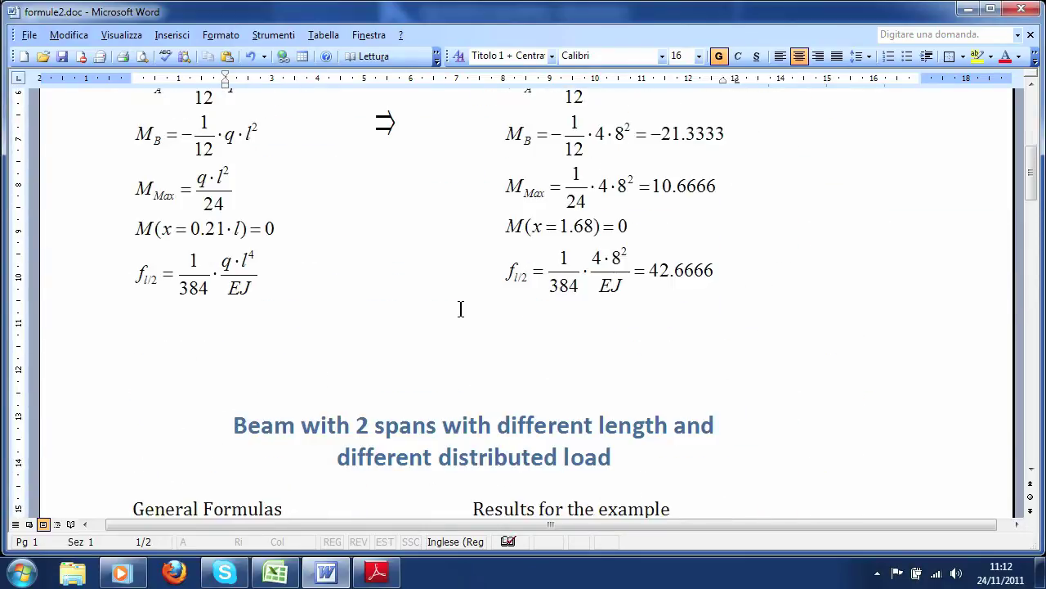
scroll(460, 309, up, 5)
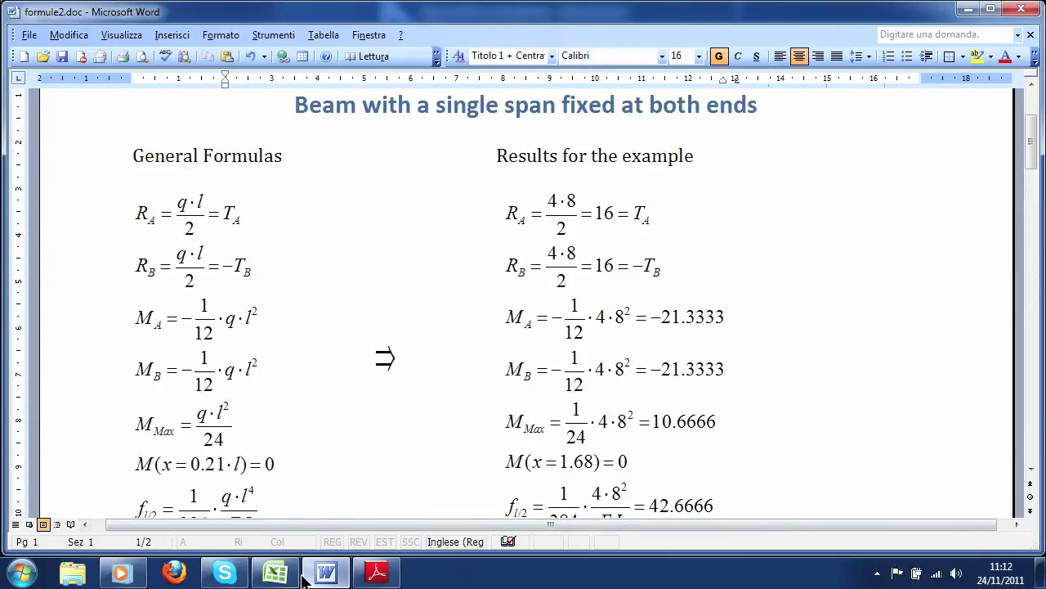
click(376, 572)
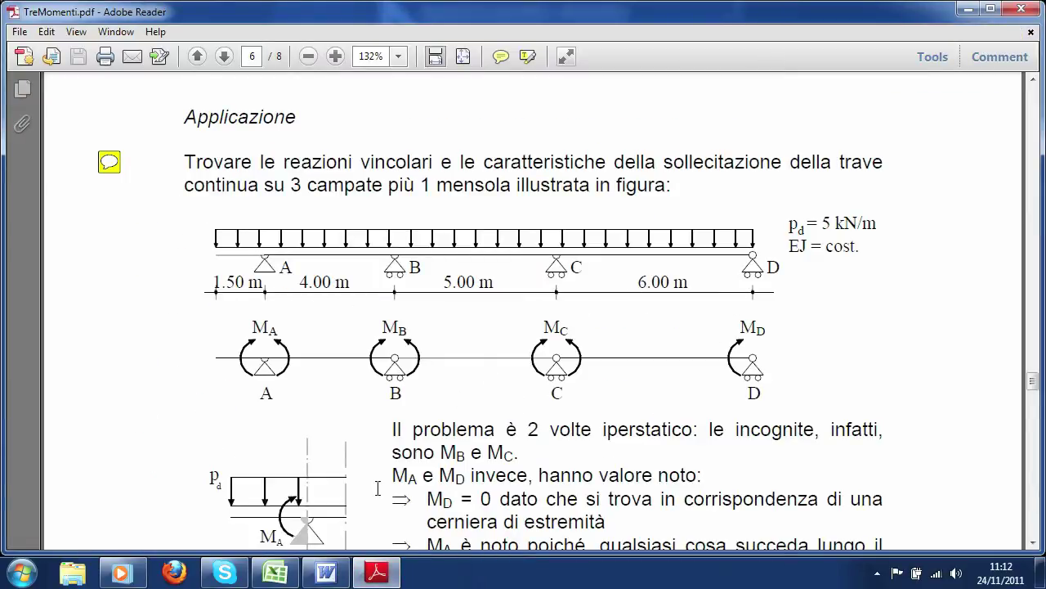
Return to Excel and start the Hyperstatic calculation, permanently deleting the existing M-T and Deflection sheets.
click(276, 572)
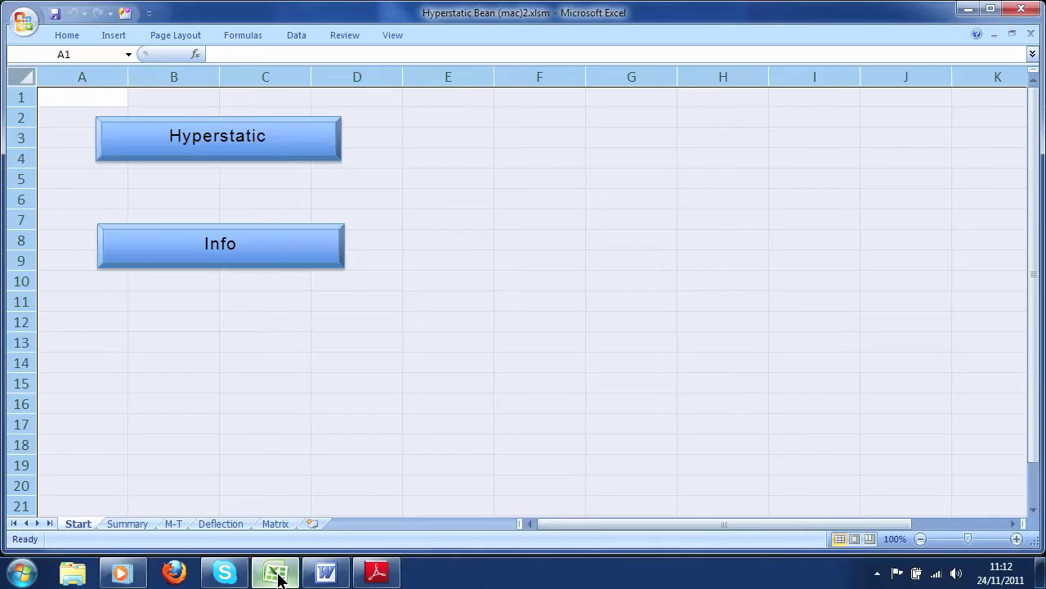
click(243, 158)
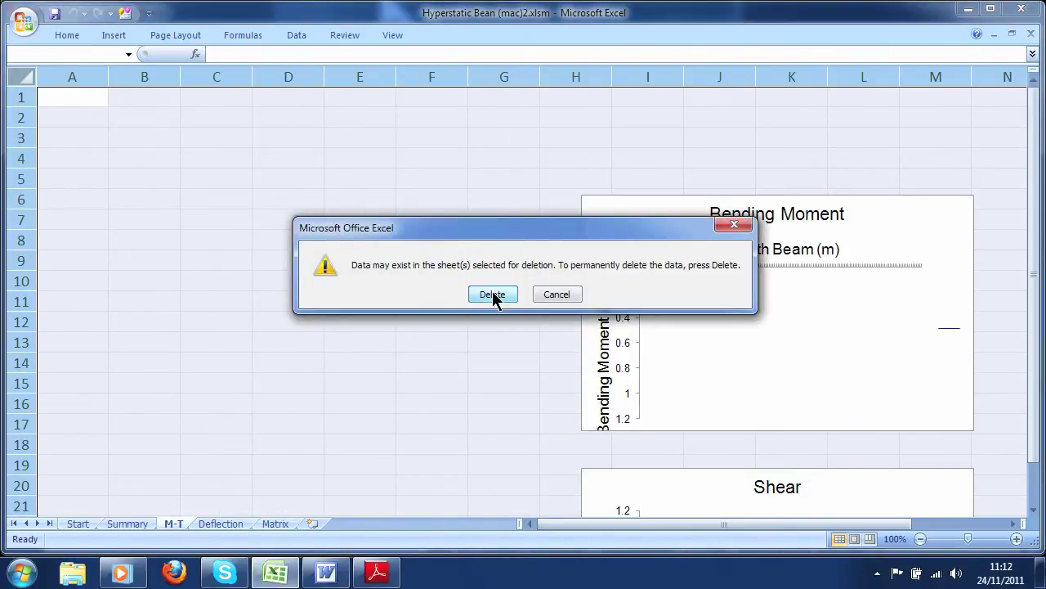
click(492, 294)
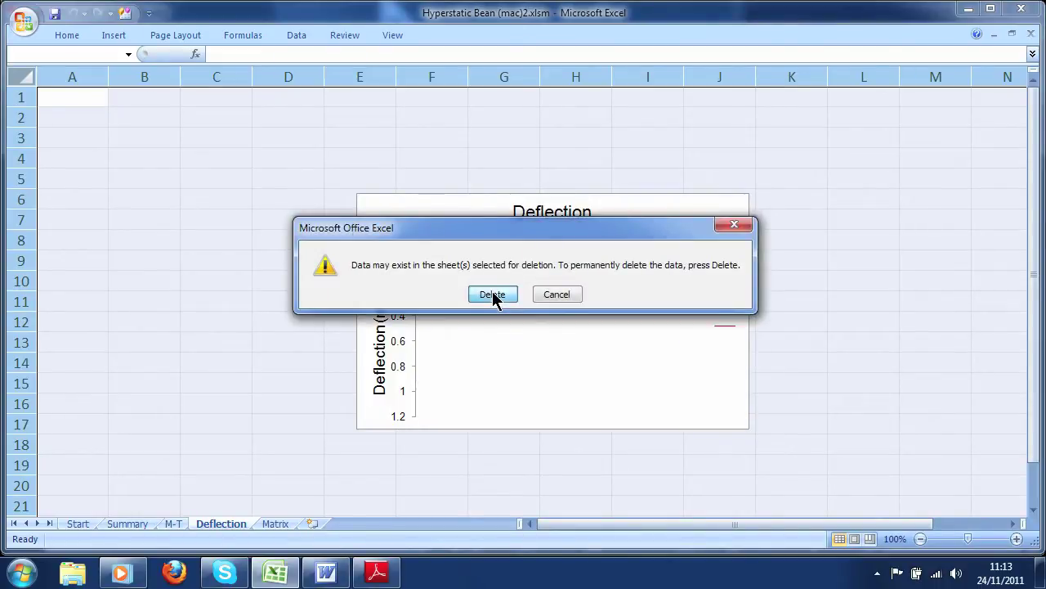
click(492, 294)
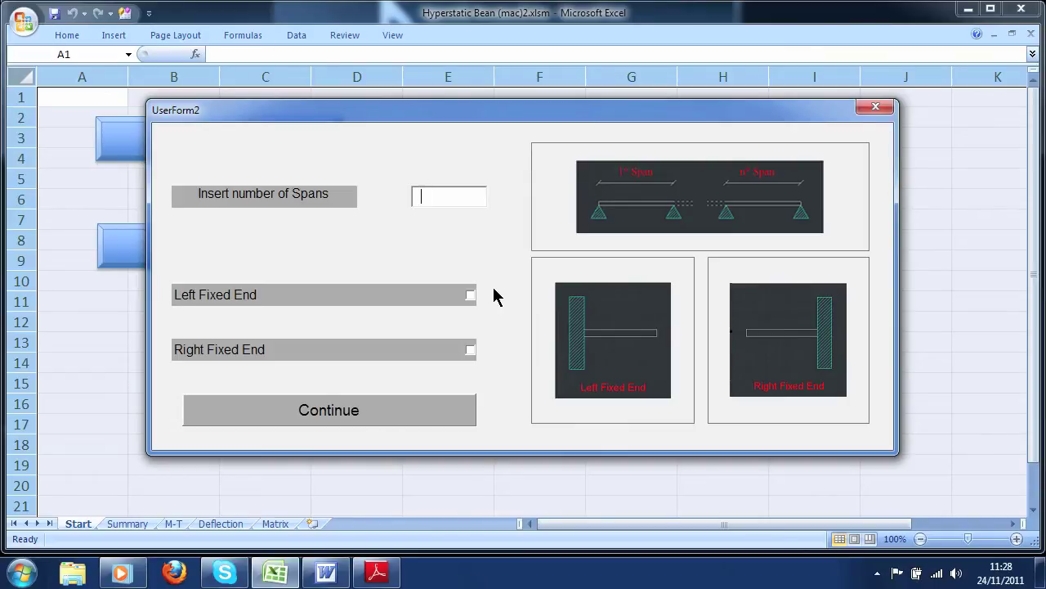
Define a beam with 1 span, fixed at both the left and right ends, and continue to the span data.
text(1)
click(470, 296)
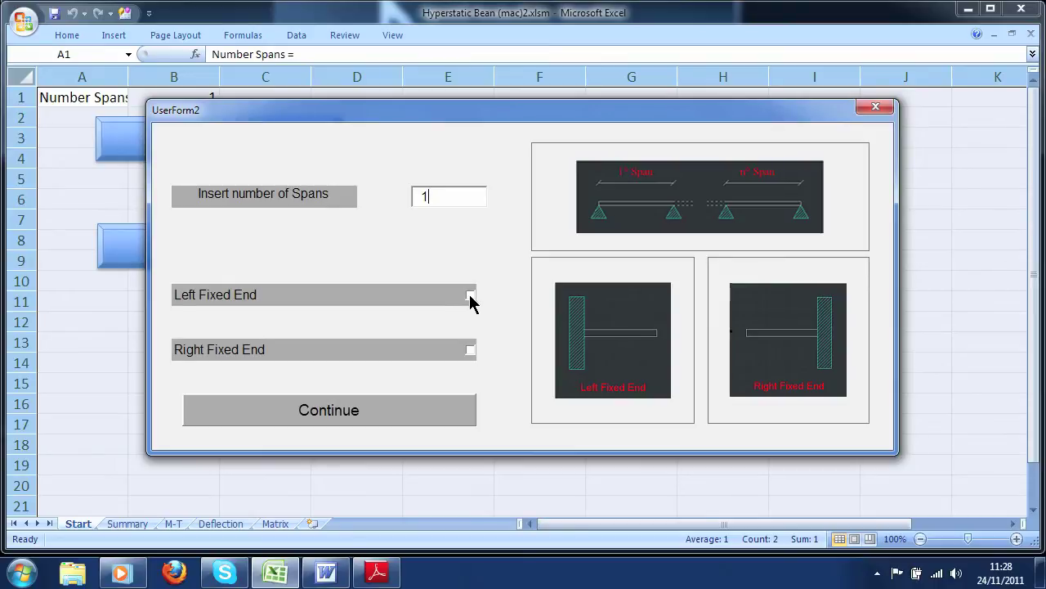
click(471, 352)
click(362, 421)
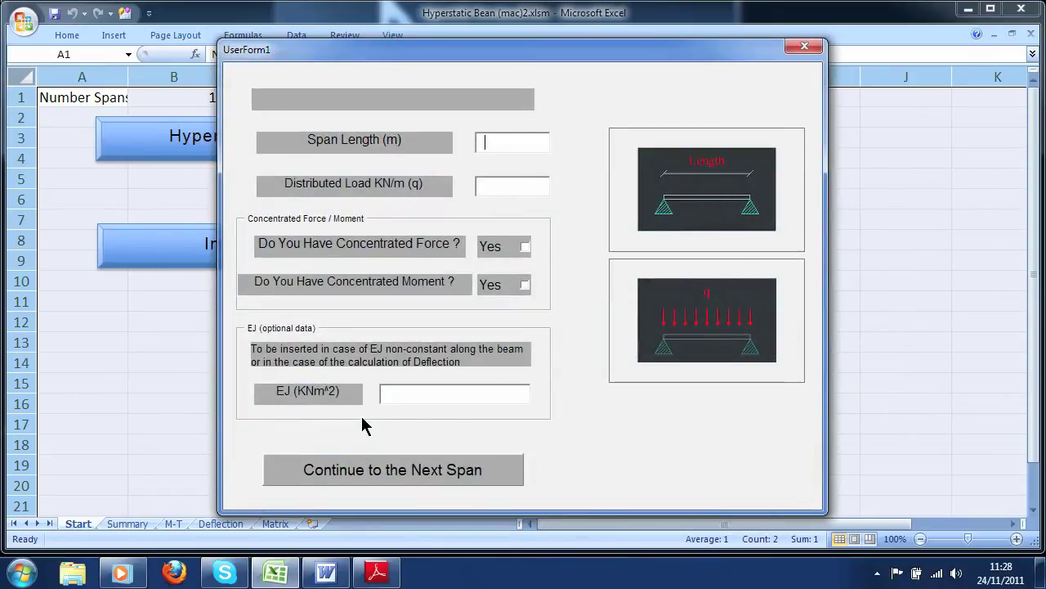
Set the first span's length to 8 m and distributed load to 4 kN/m, and run the calculation including deflection.
text(8)
key(Tab)
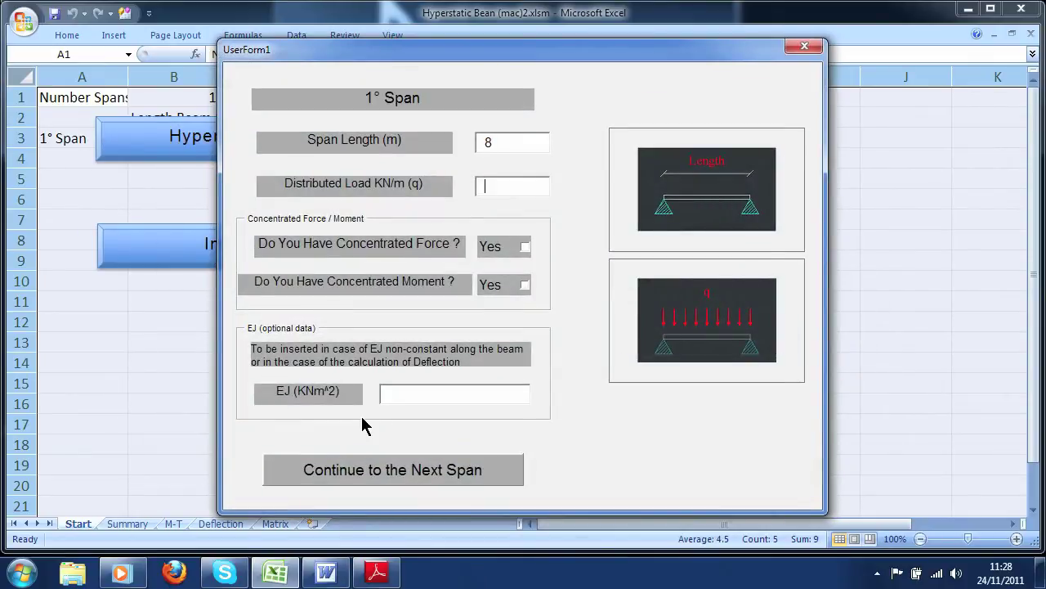
text(4)
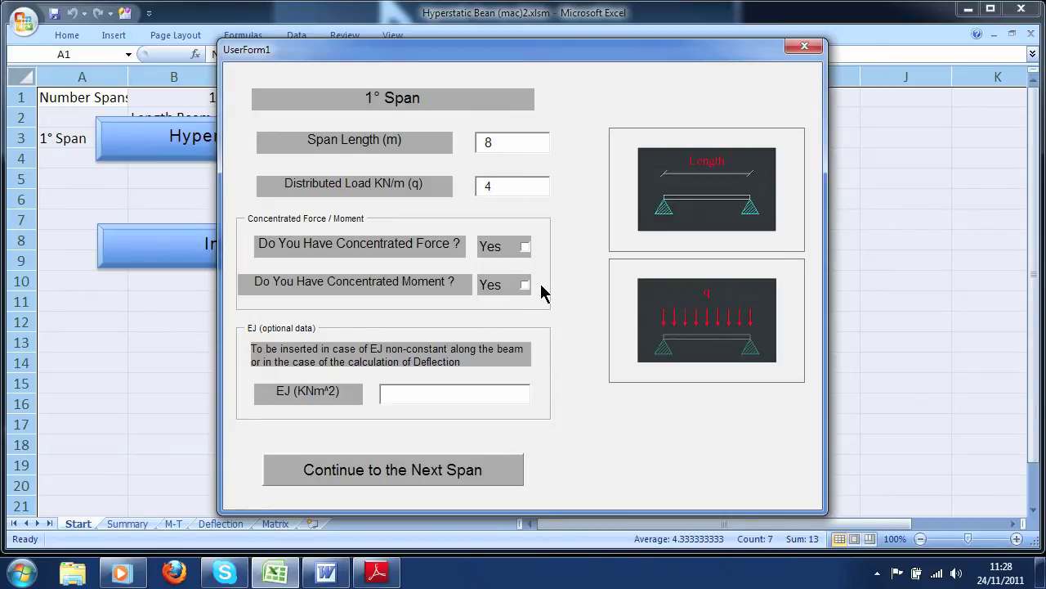
click(423, 470)
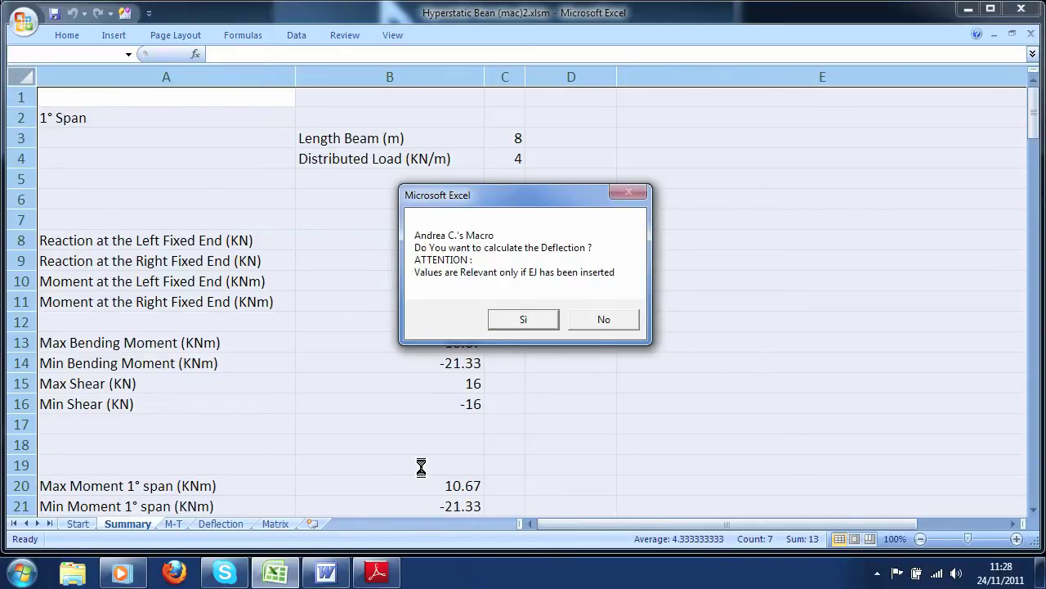
key(Return)
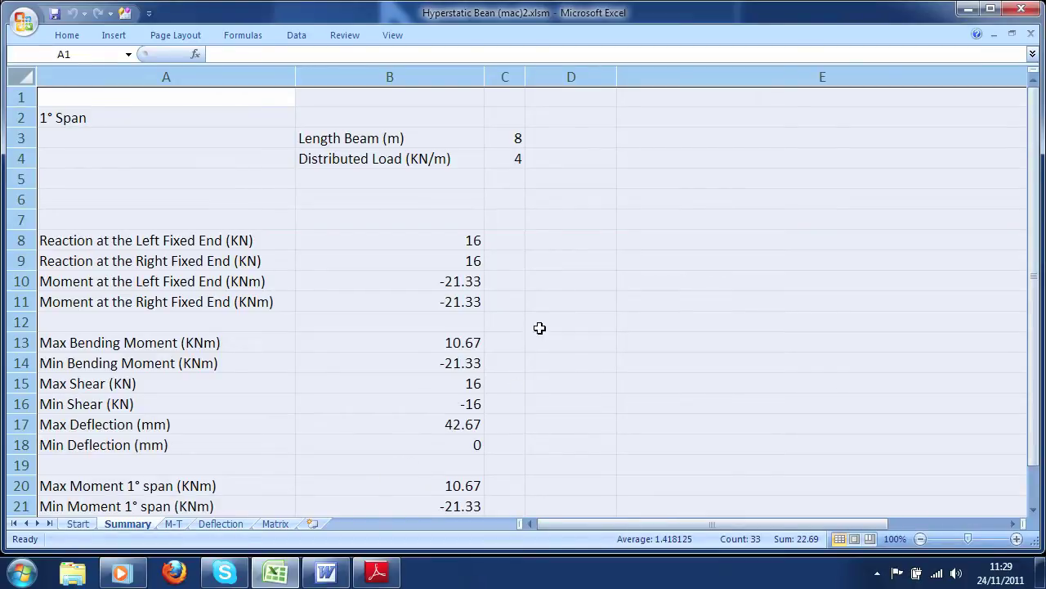
Compare the left and right fixed-end reactions on the Summary sheet with the example results in the Word document.
click(511, 246)
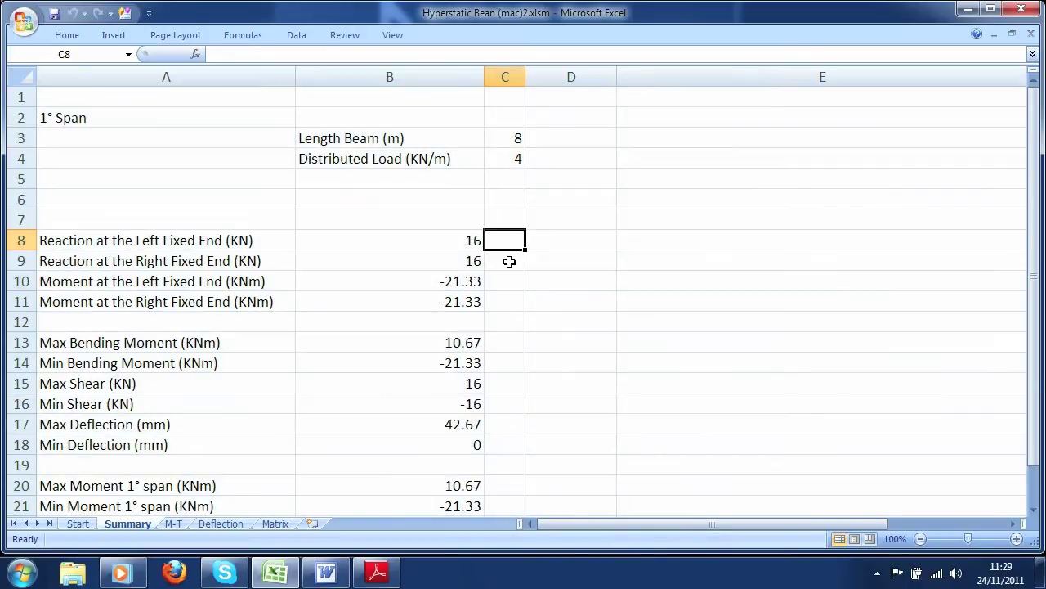
click(509, 260)
click(326, 577)
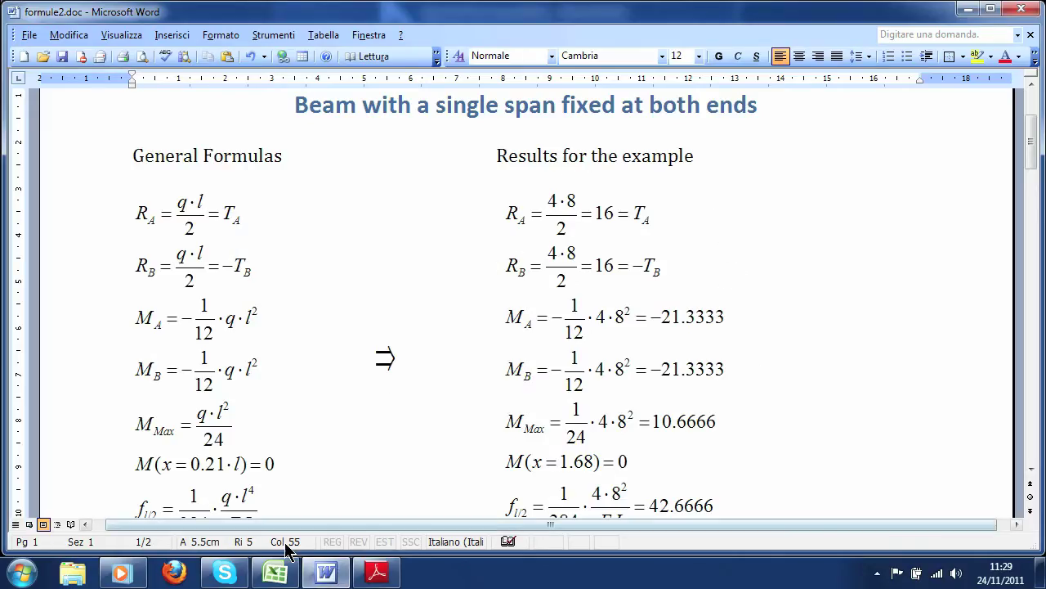
click(274, 573)
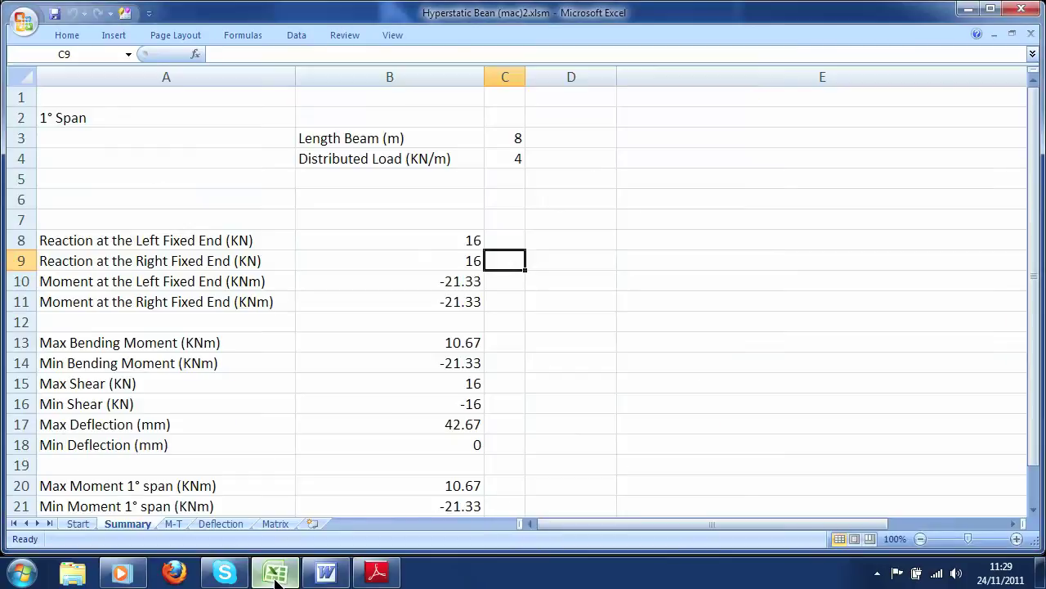
Compare the fixed-end moments and maximum bending moment on the Summary sheet with the Word formula results.
click(504, 281)
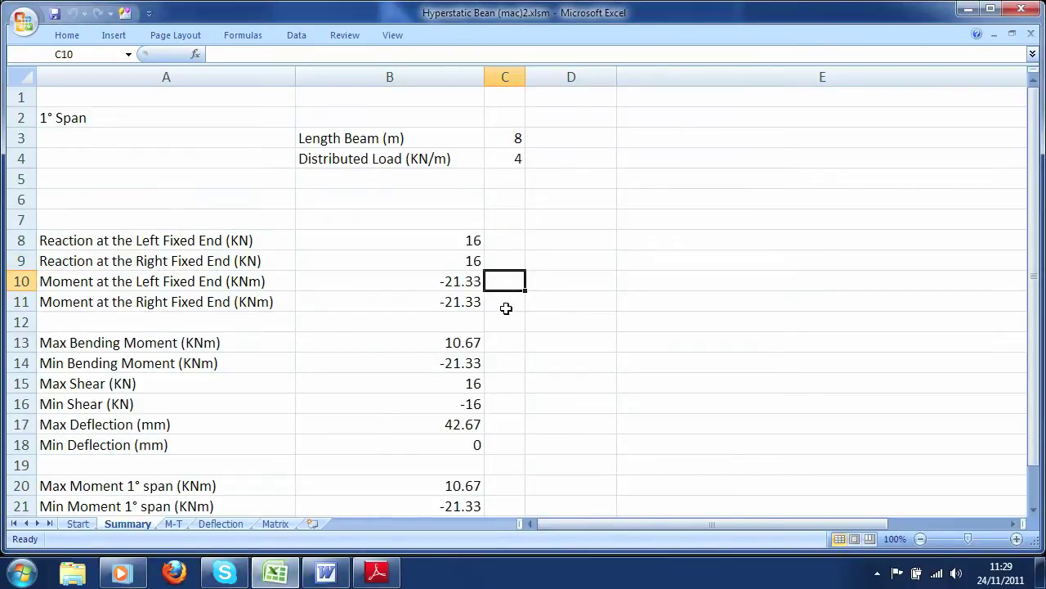
click(508, 302)
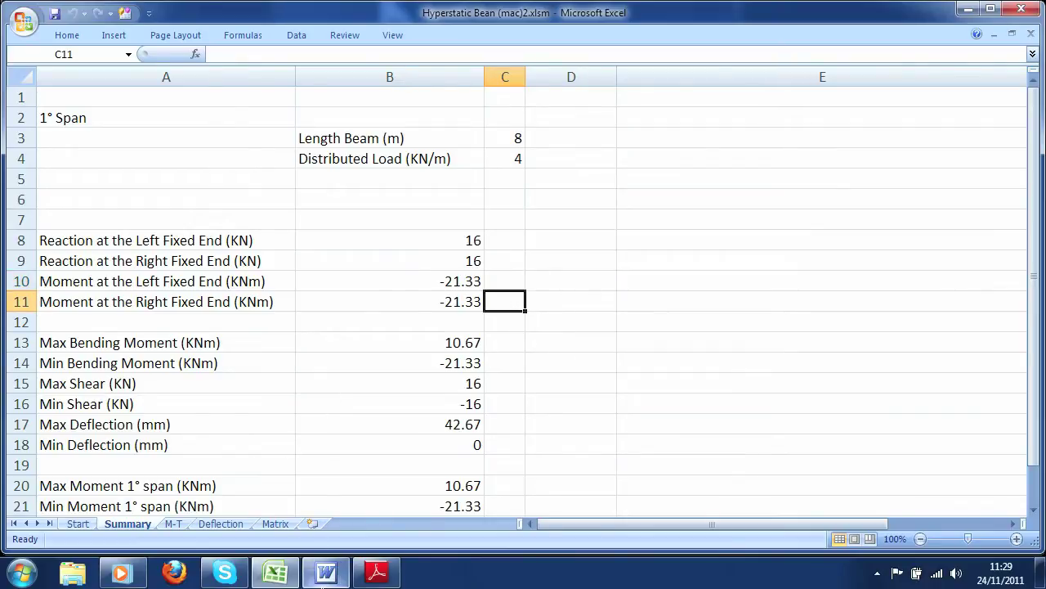
click(326, 574)
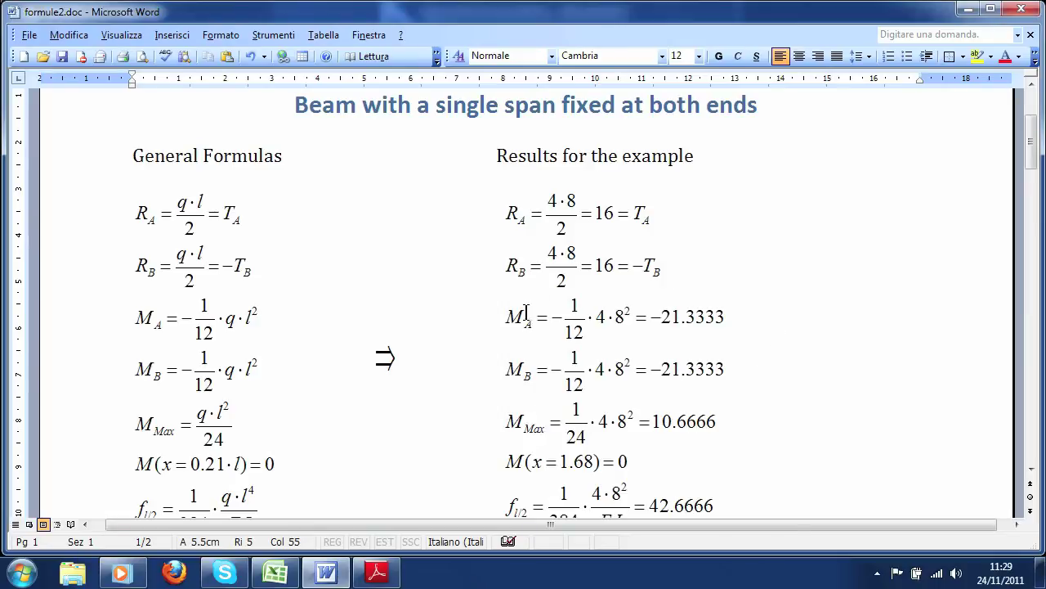
scroll(764, 393, down, 3)
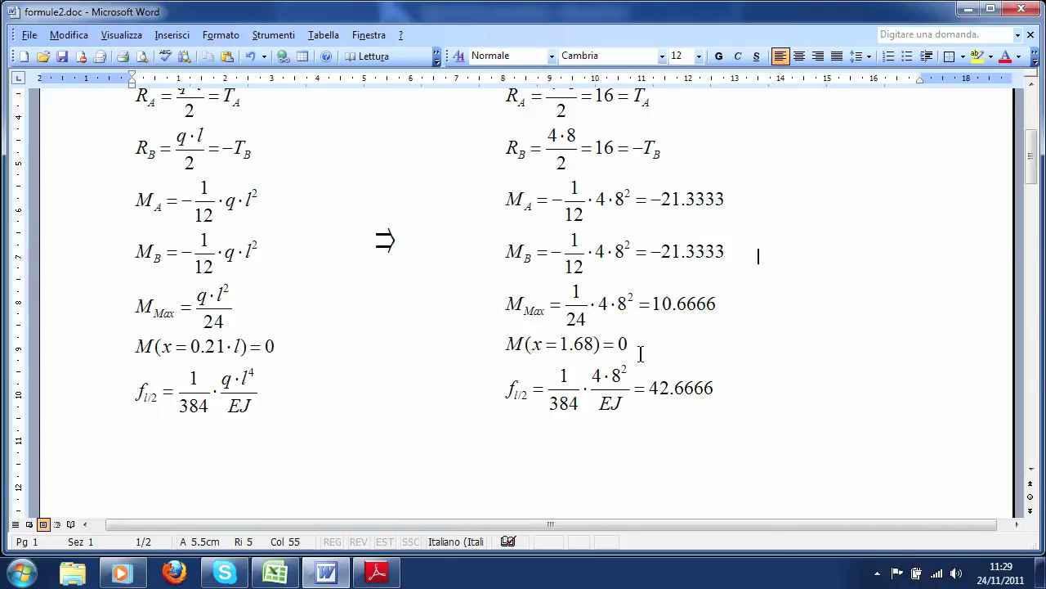
click(275, 572)
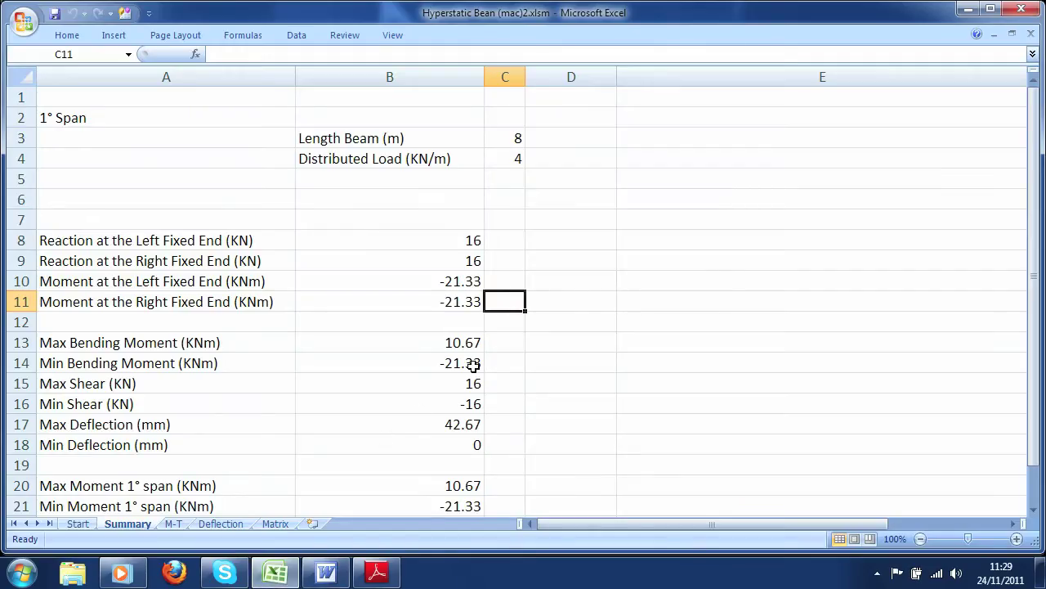
click(504, 345)
Locate the midspan row of the bending moment and shear tables on the M-T sheet.
click(175, 525)
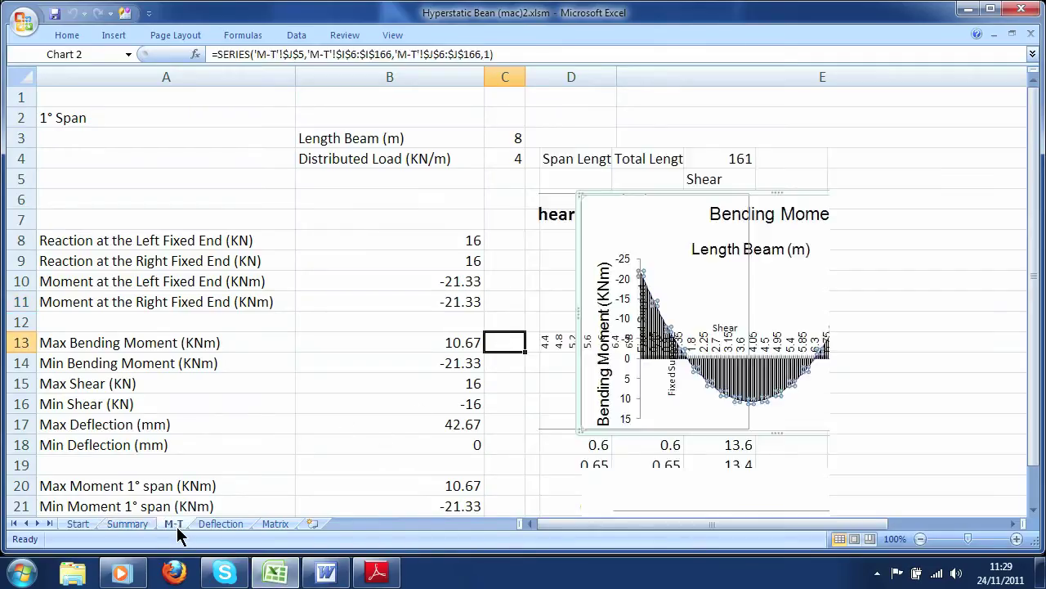
scroll(385, 320, down, 11)
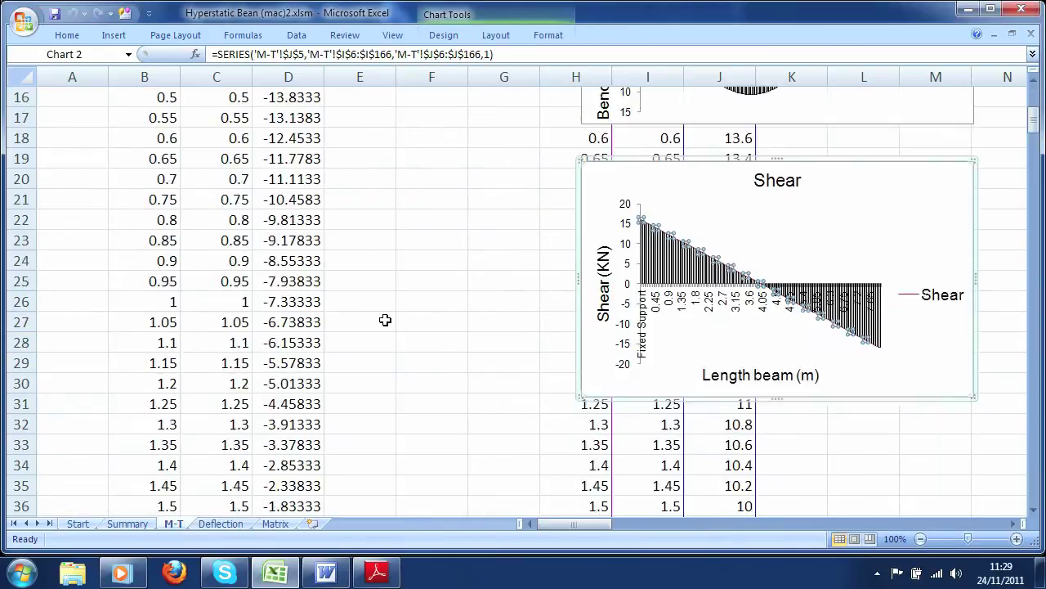
scroll(385, 320, down, 10)
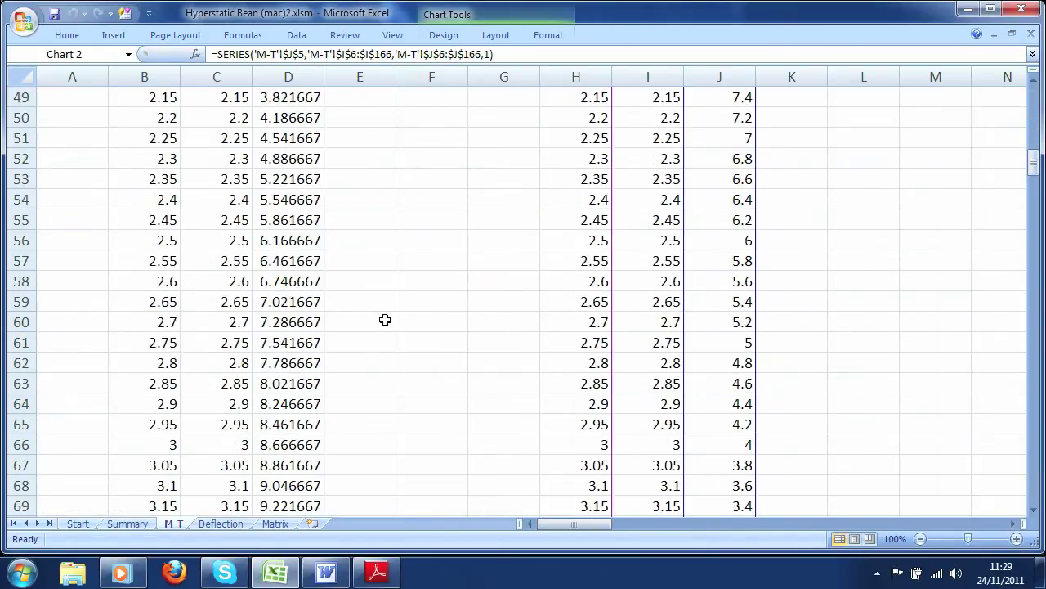
scroll(385, 319, down, 3)
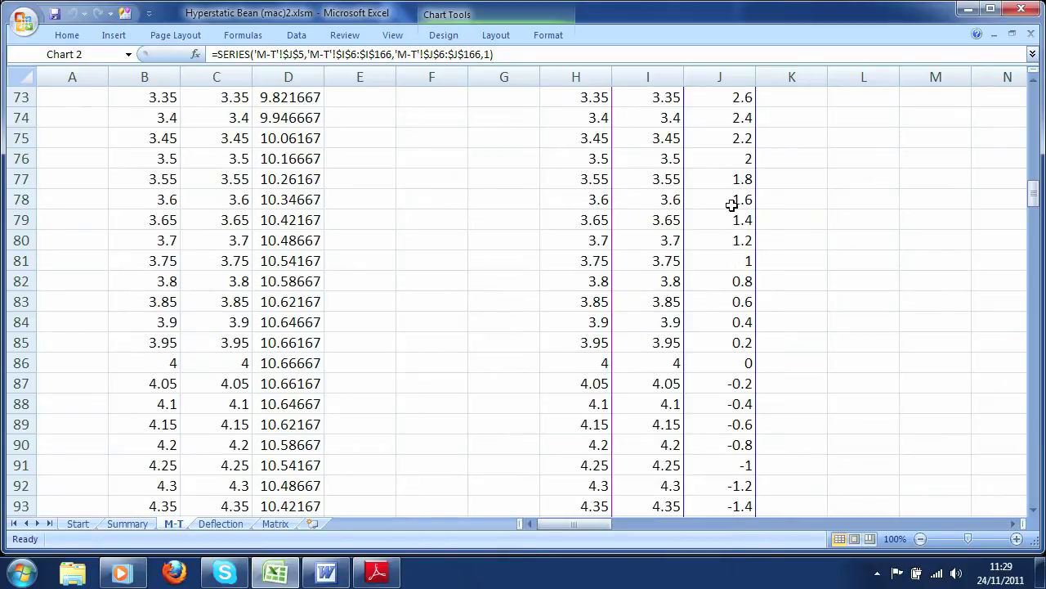
click(345, 363)
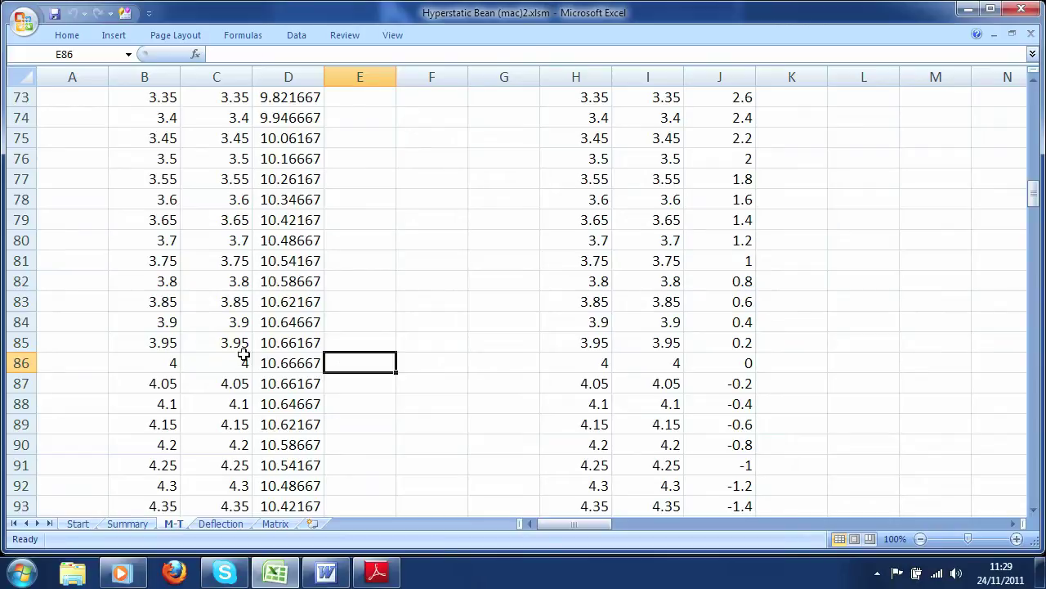
click(91, 367)
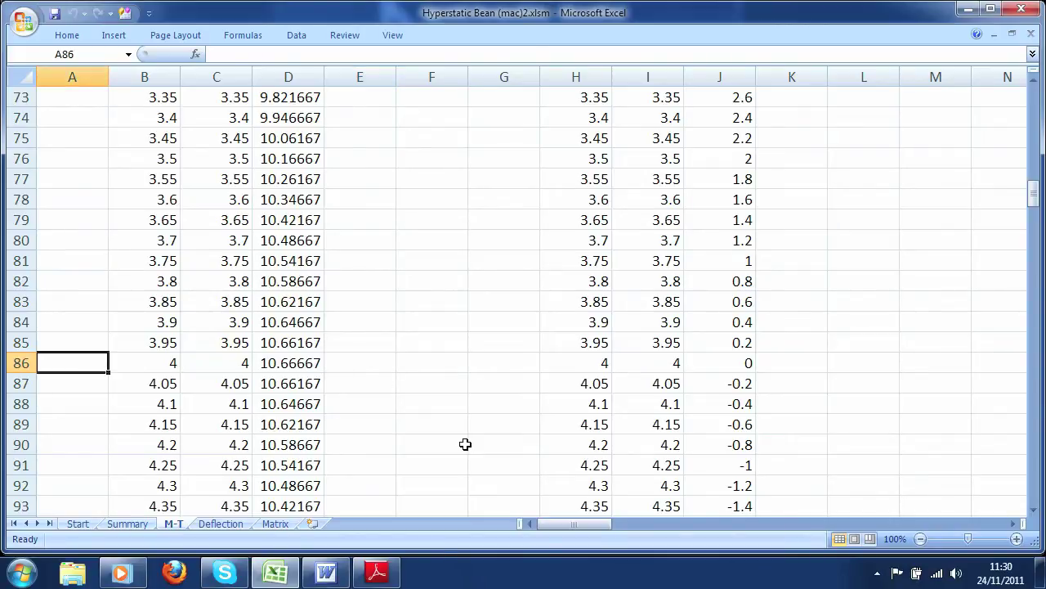
Find the rows of the M-T bending moment table between which the moment changes sign.
scroll(465, 444, up, 14)
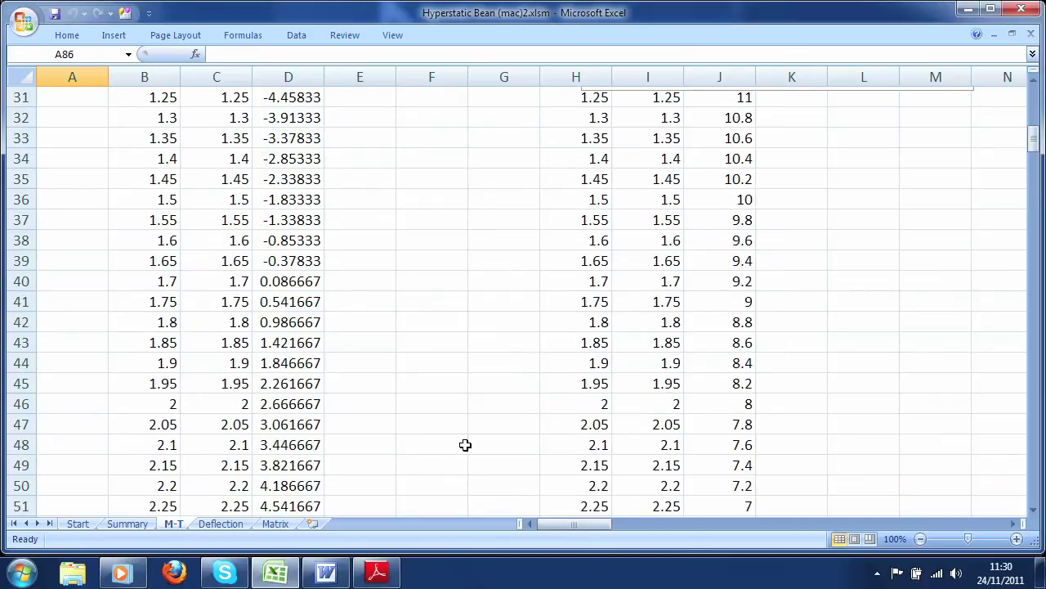
click(364, 262)
click(363, 284)
Enlarge the Bending Moment chart by extending its upper-left corner to column A, row 3.
scroll(483, 351, up, 10)
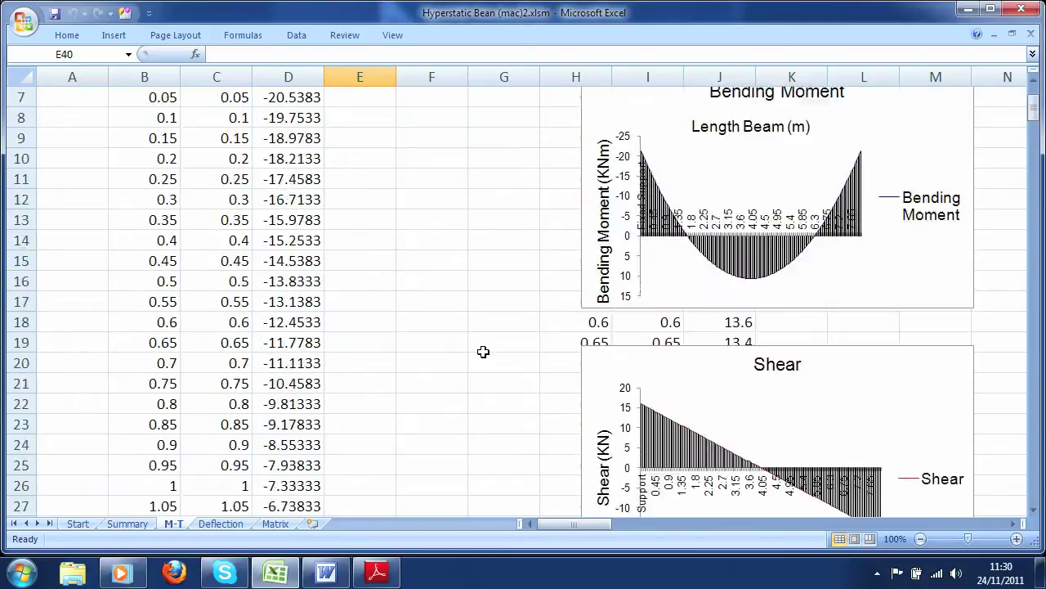
click(601, 211)
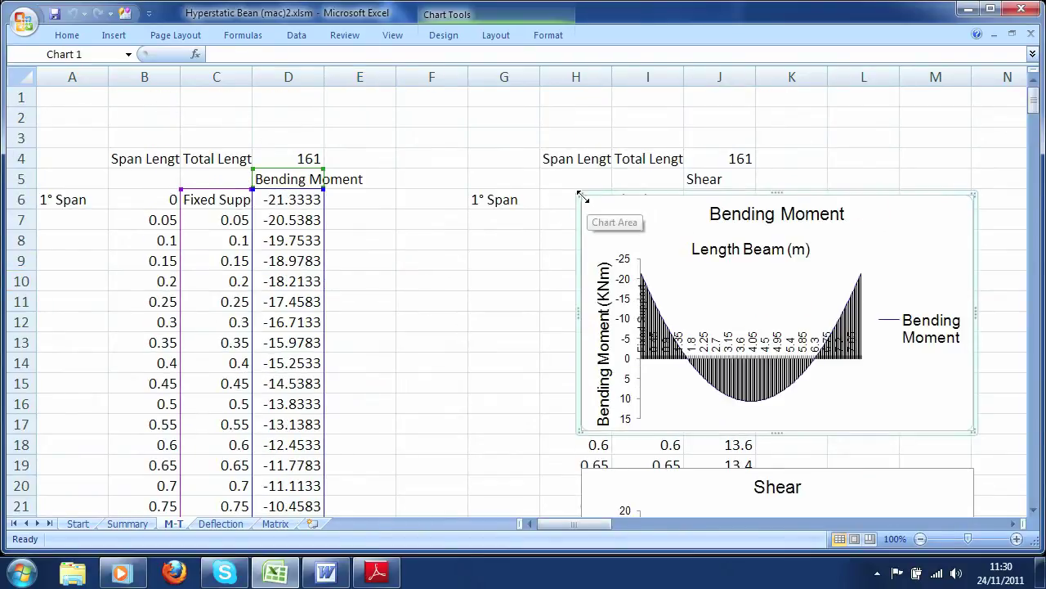
drag(584, 196, 98, 133)
Widen the Shear chart to about the same width as the Bending Moment chart and review the enlarged moment diagram.
scroll(498, 259, down, 2)
scroll(498, 259, down, 2)
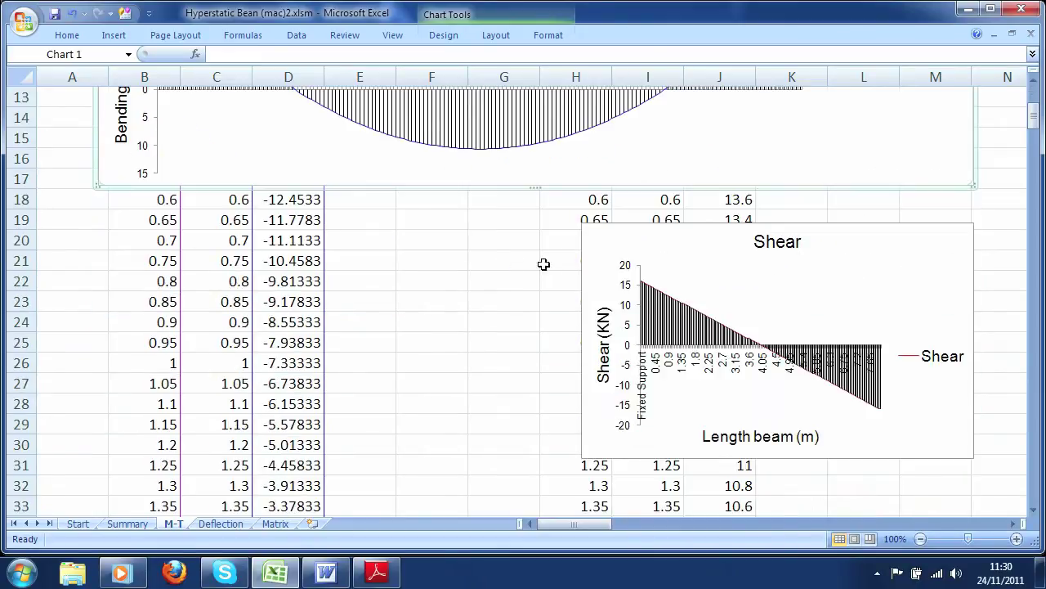
click(587, 453)
drag(587, 454, 206, 434)
scroll(447, 383, up, 1)
scroll(446, 383, up, 7)
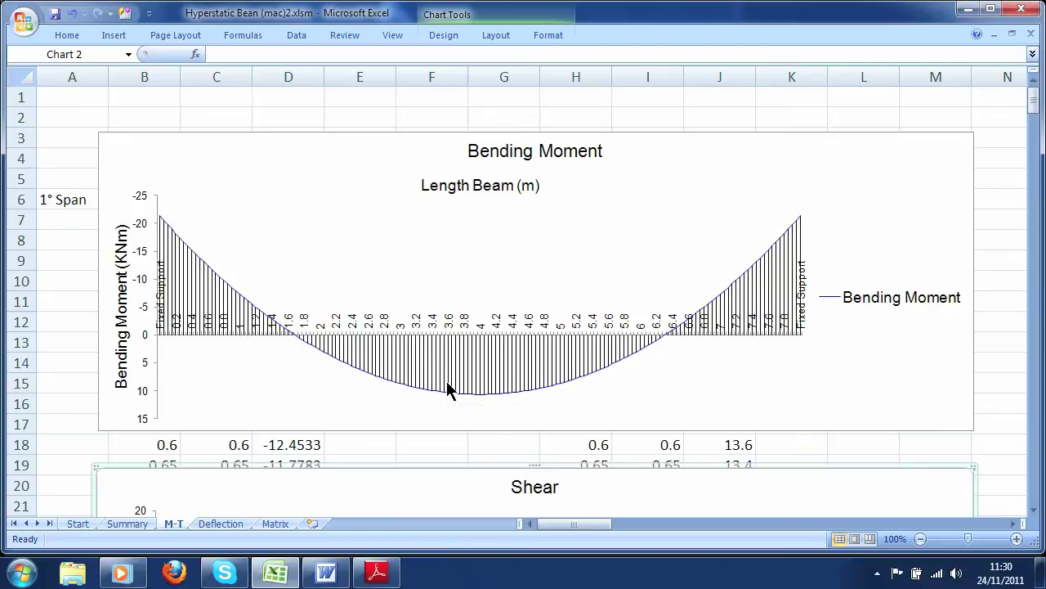
Enlarge the chart on the Deflection sheet by extending its upper-right corner to column N, row 1.
click(221, 523)
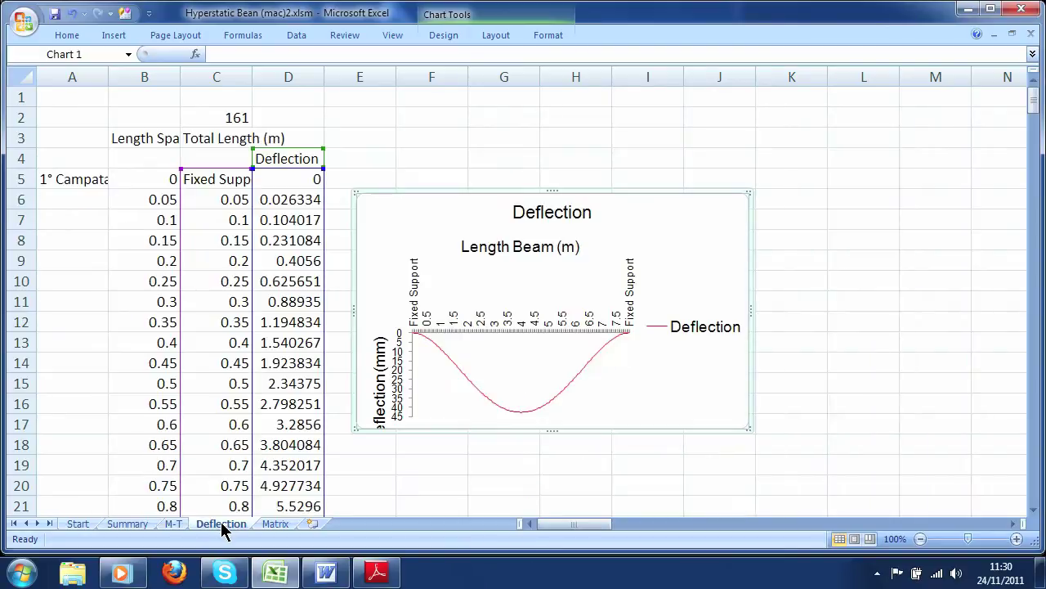
drag(750, 193, 1012, 90)
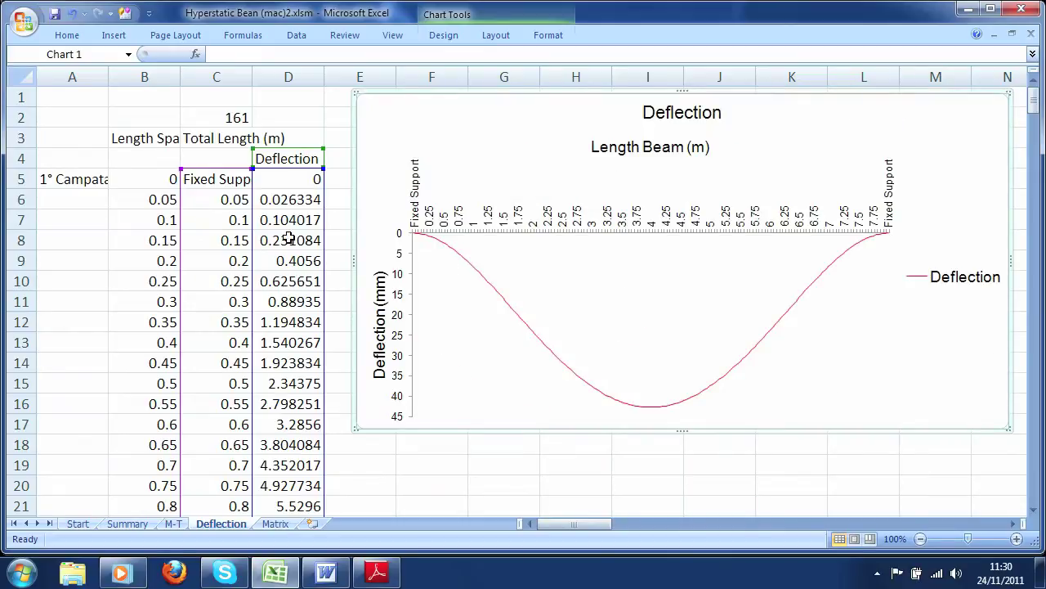
Locate the midspan row of the deflection table and compare its value with the midspan deflection formula in the Word document.
scroll(288, 237, down, 20)
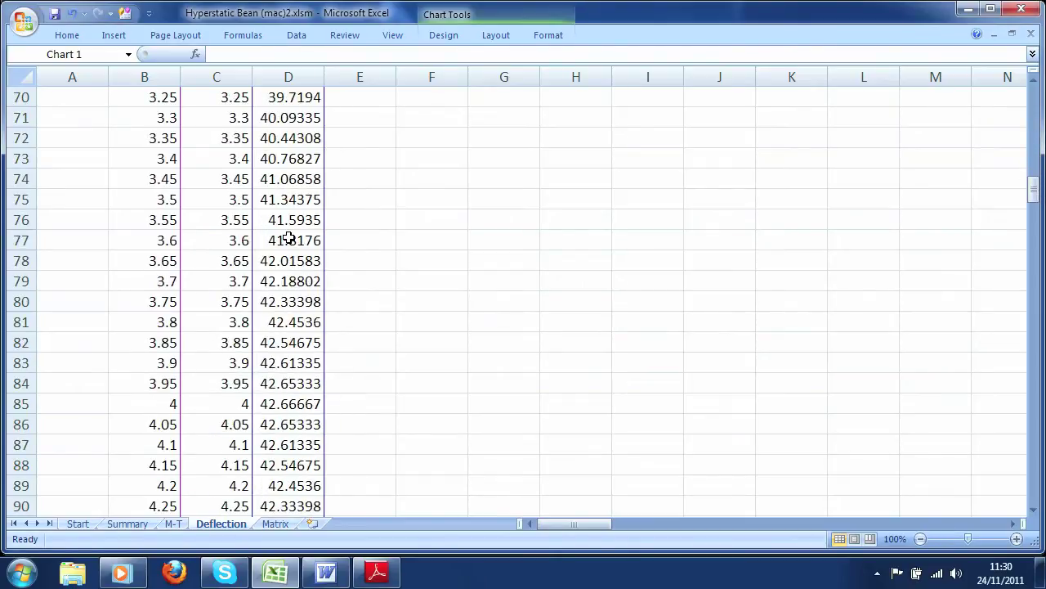
click(79, 400)
click(365, 404)
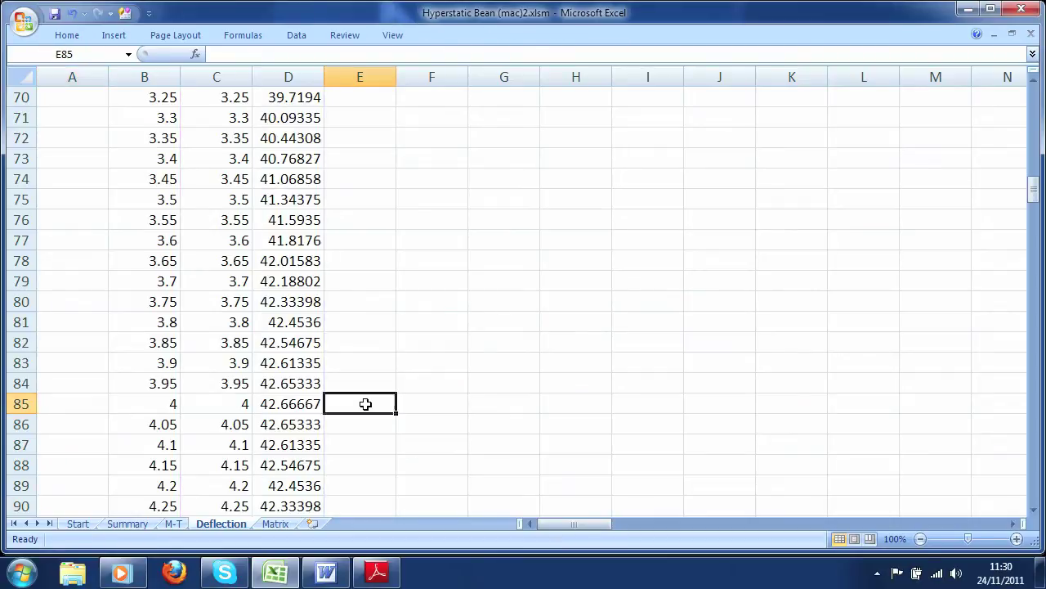
scroll(579, 406, up, 20)
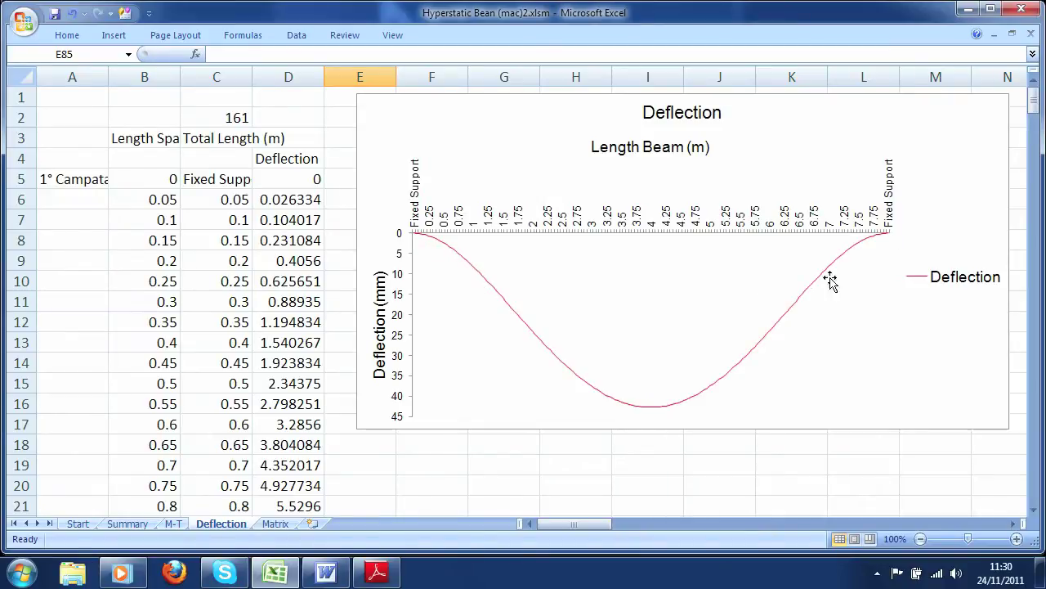
click(329, 576)
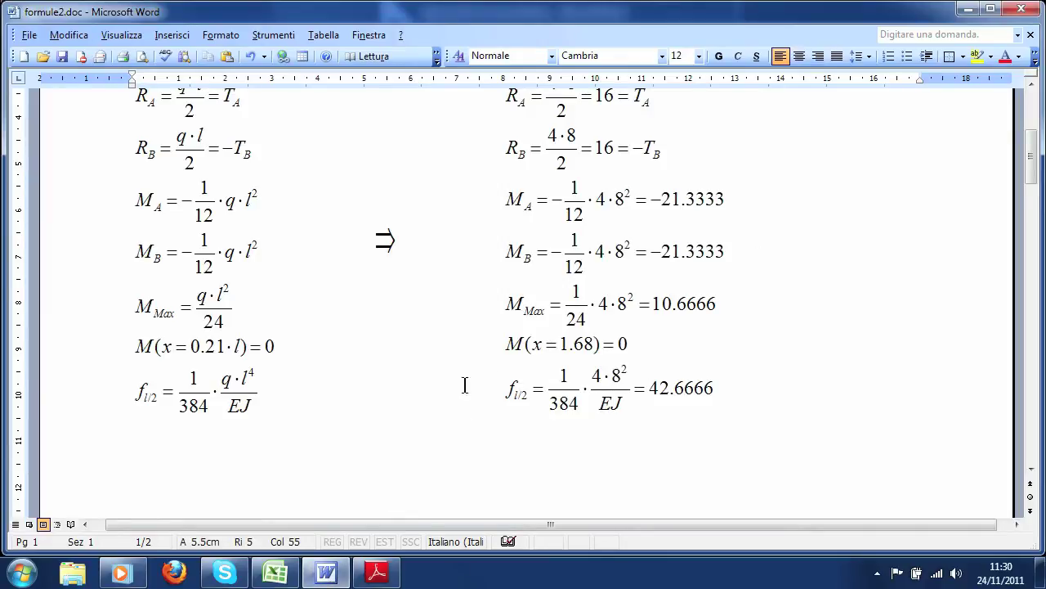
Start a new Hyperstatic calculation from the Excel workbook's Start sheet for a beam with 2 spans and no fixed ends.
click(274, 571)
click(77, 524)
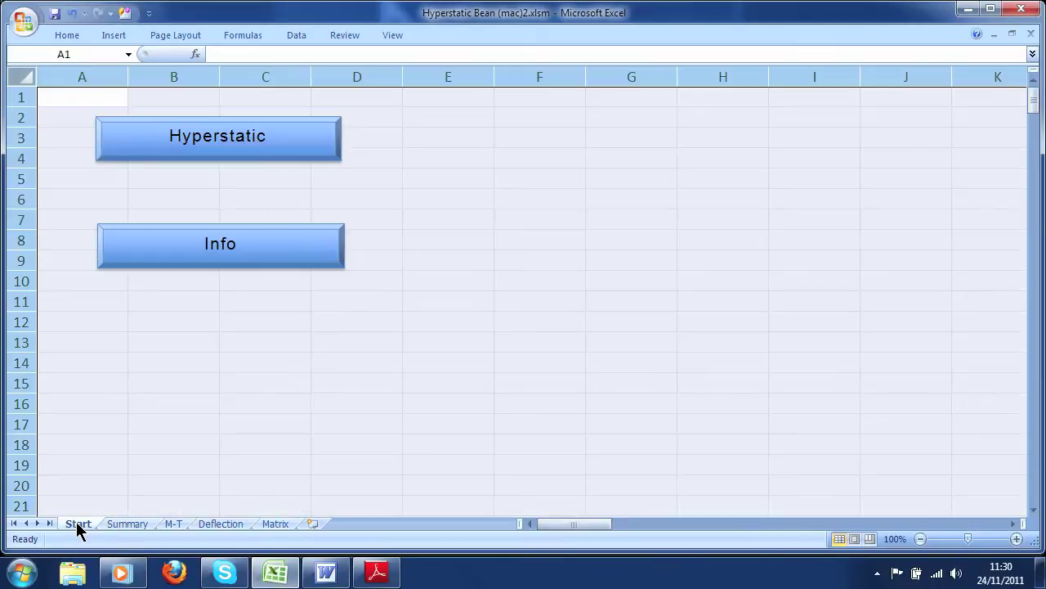
click(218, 136)
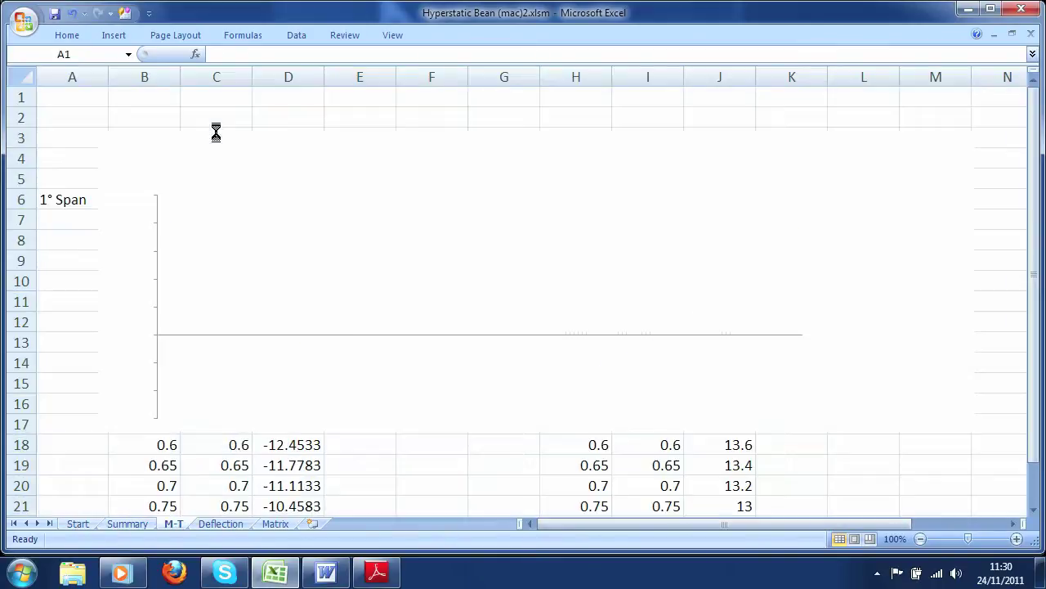
click(483, 292)
click(482, 293)
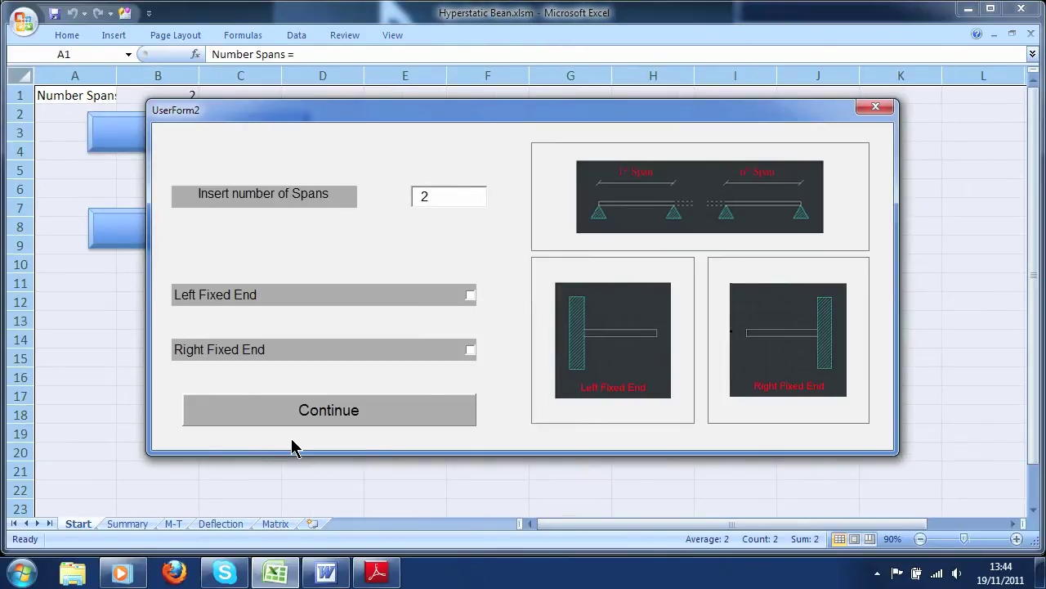
click(304, 419)
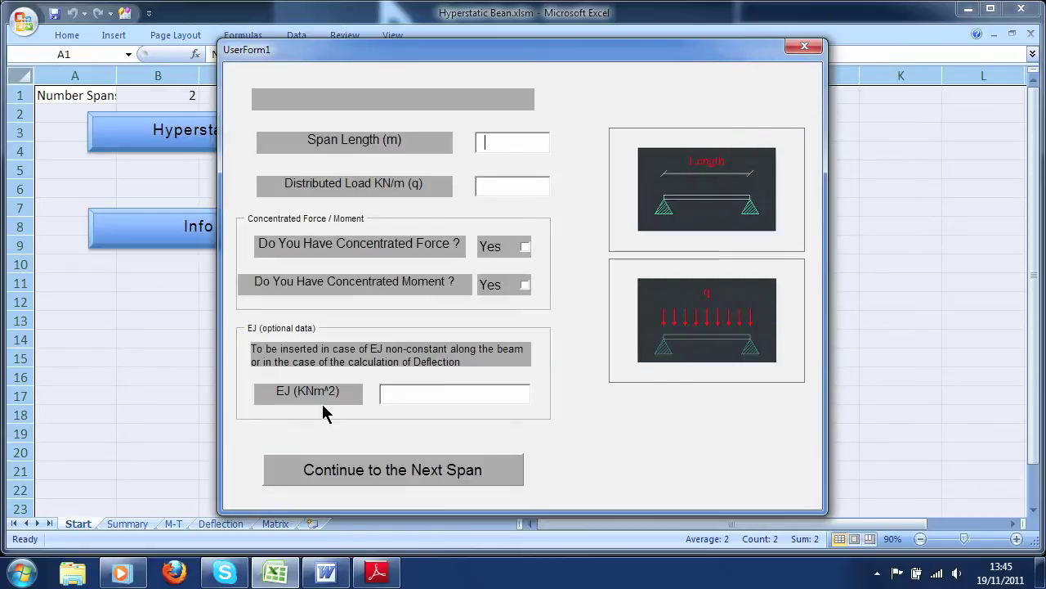
Define the first span with a length of 8 m and a distributed load of 3 KN/m, without concentrated loads or EJ.
text(8)
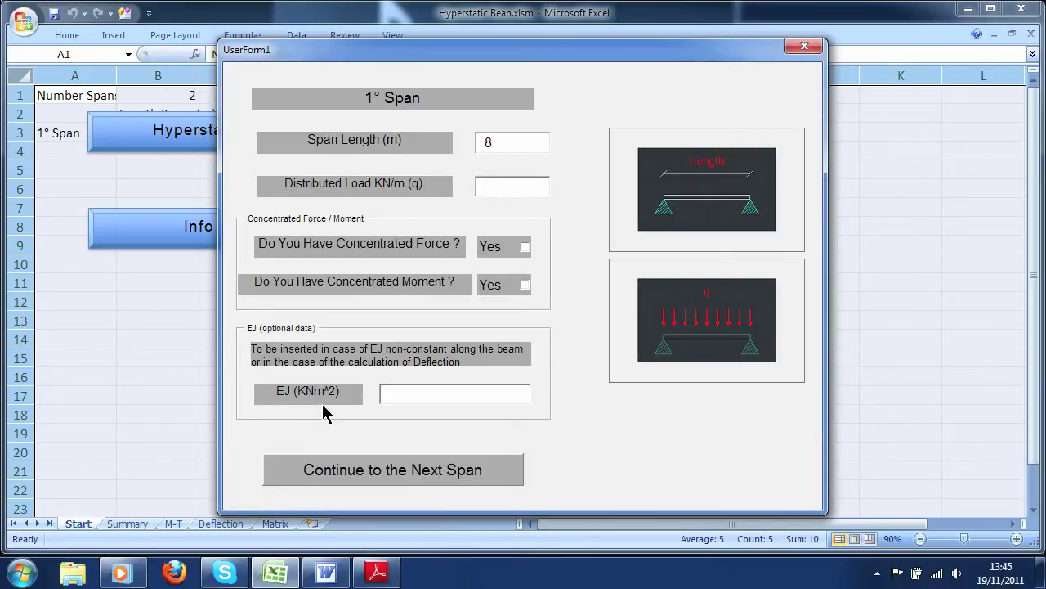
text(3)
key(Tab)
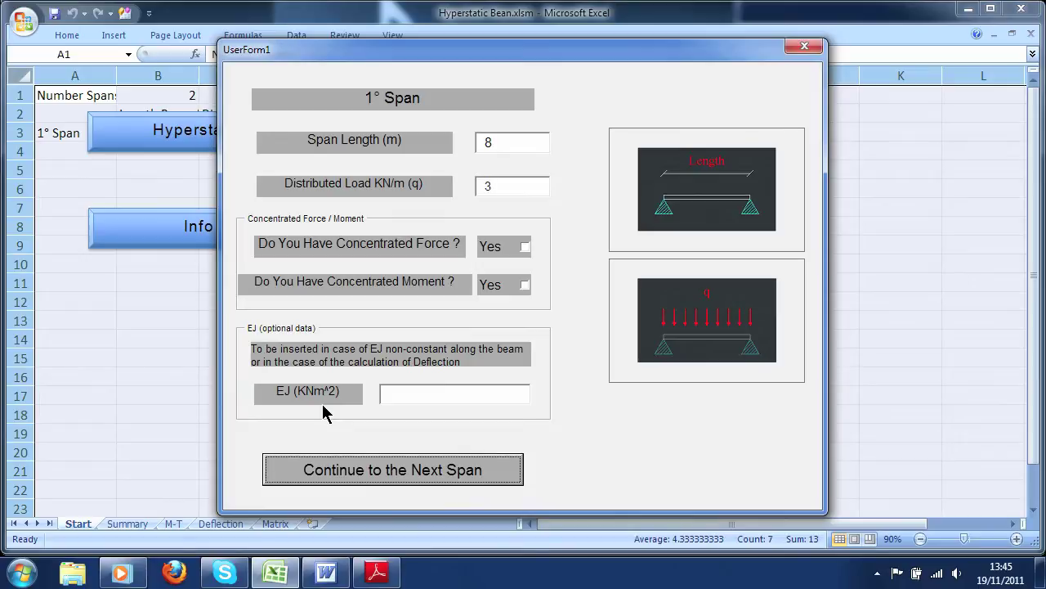
key(Return)
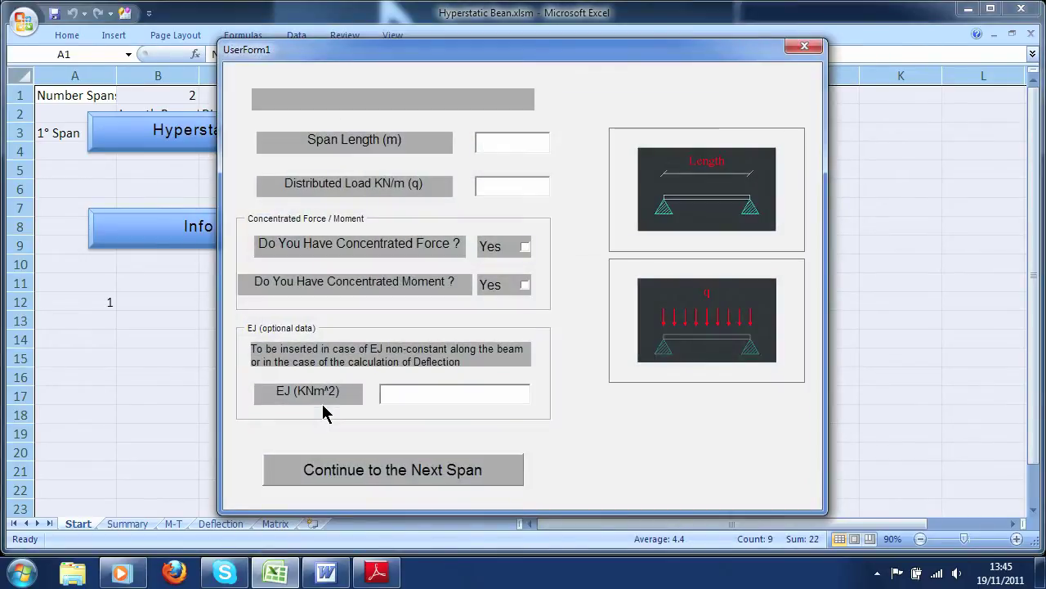
Define the second span with a length of 10 m and a distributed load of 6 KN/m, and run the calculation.
text(10)
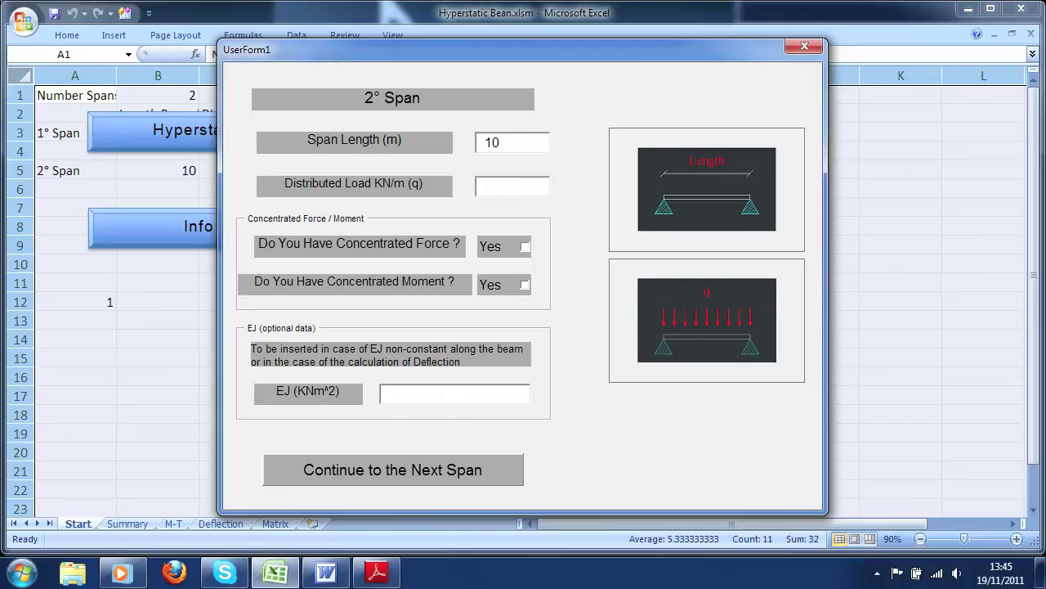
text(6)
key(Tab)
key(Return)
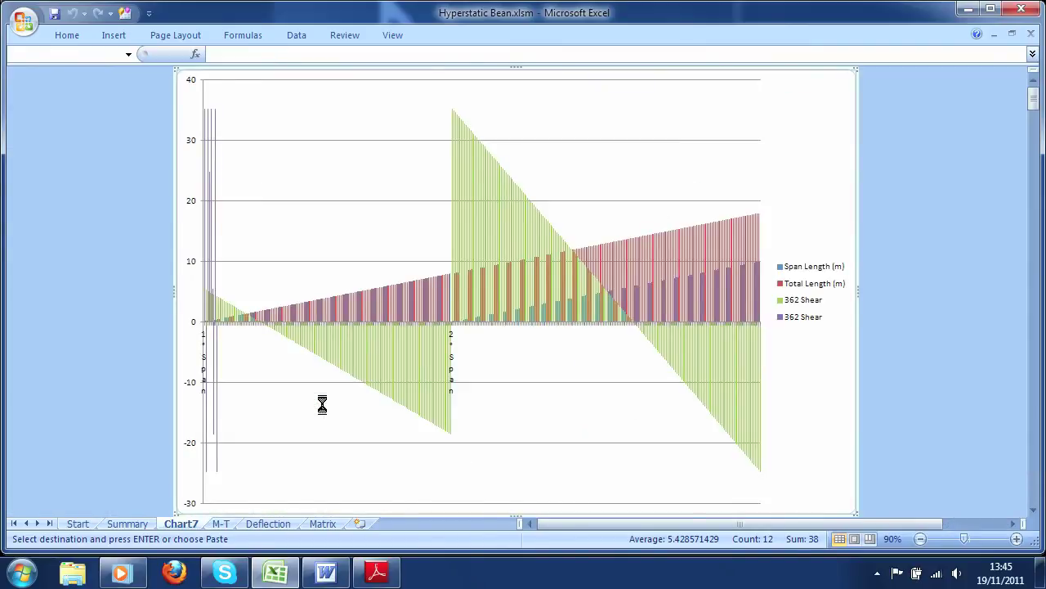
key(Return)
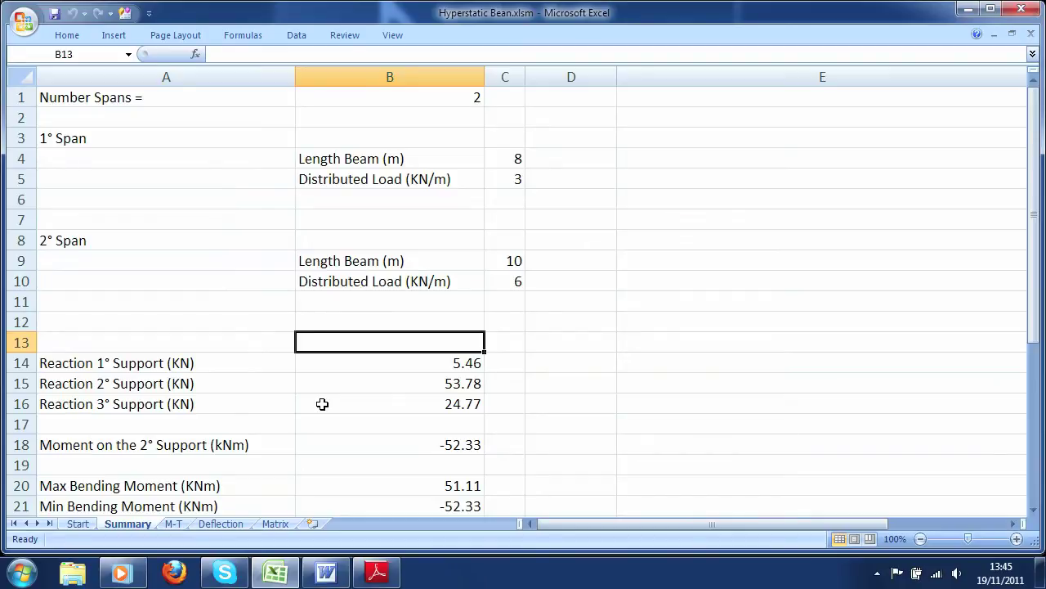
Compare the first support reaction on the Summary sheet with the two-span beam formulas in the Word document.
click(504, 362)
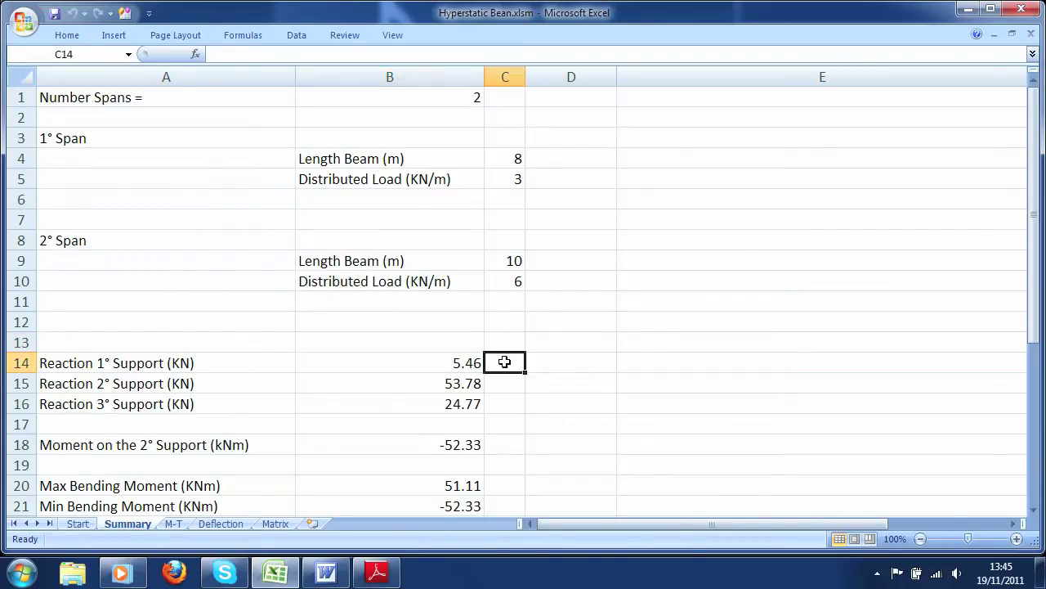
click(330, 569)
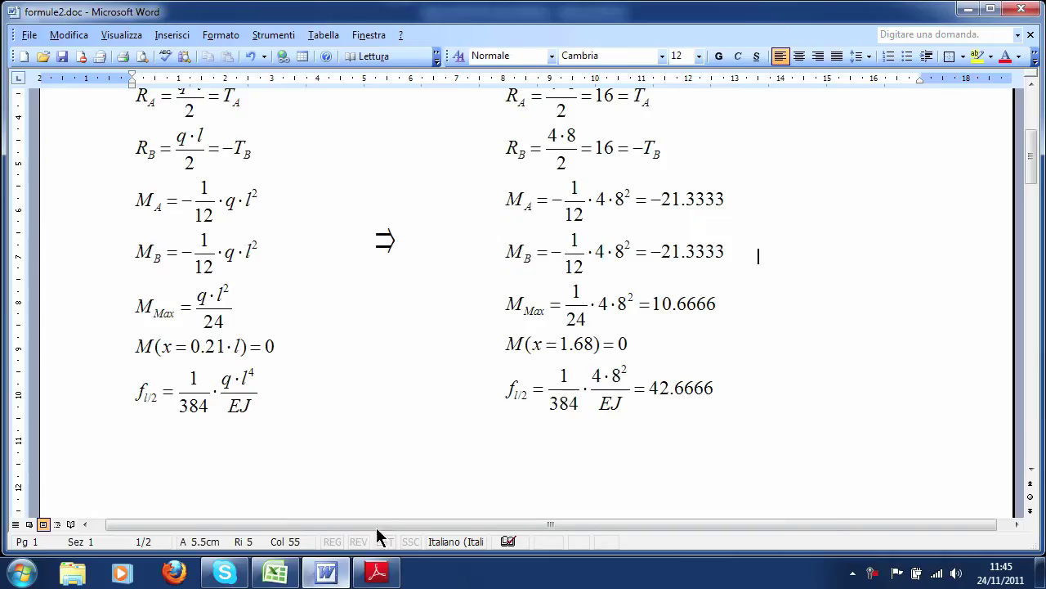
scroll(635, 385, down, 5)
scroll(635, 384, down, 5)
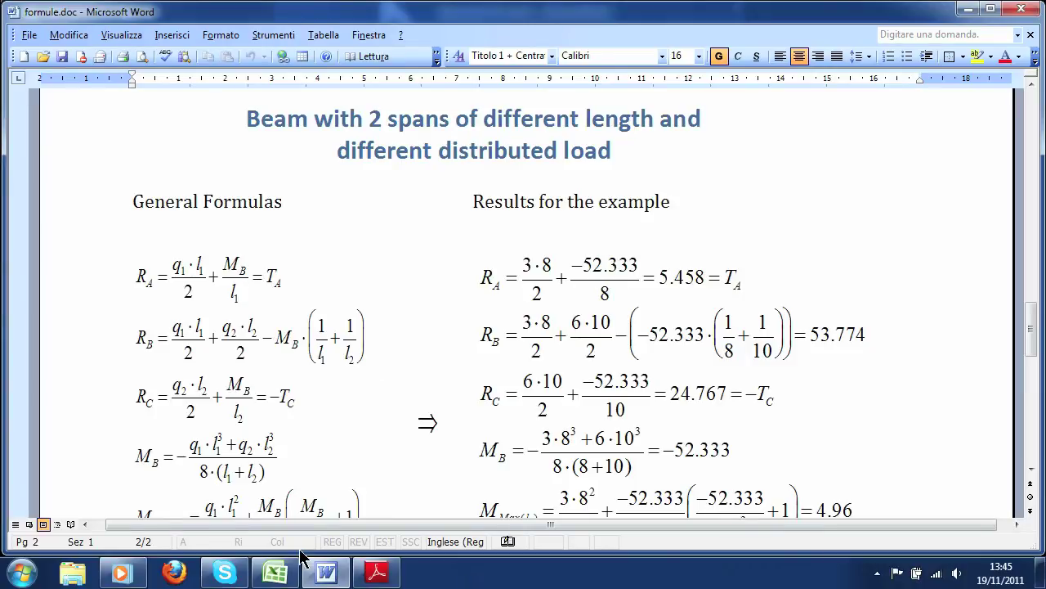
click(278, 574)
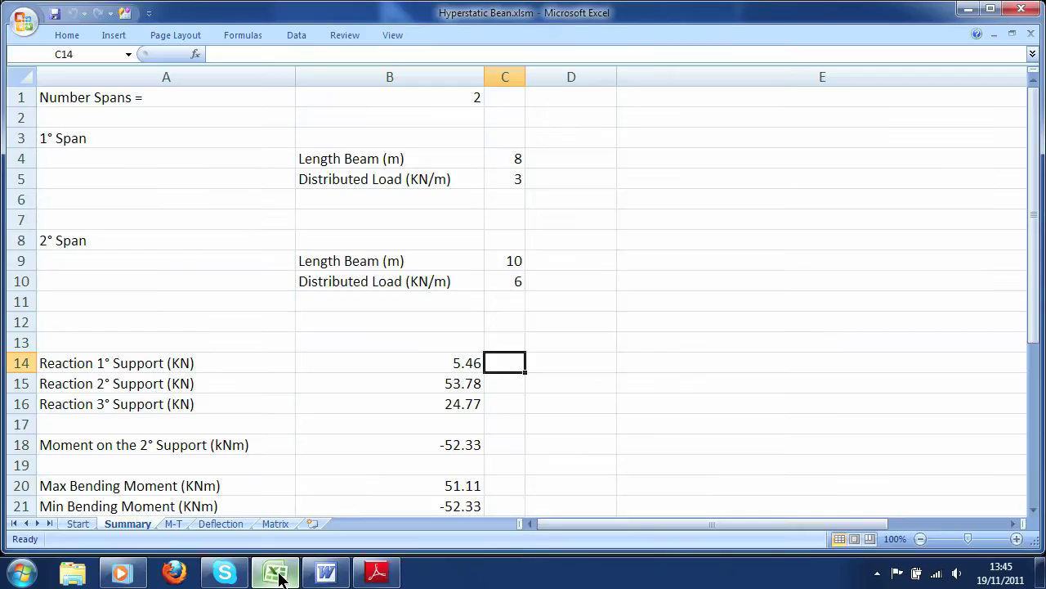
Check the second and third support reactions and the moment on the second support against the Word document's two-span results.
click(509, 383)
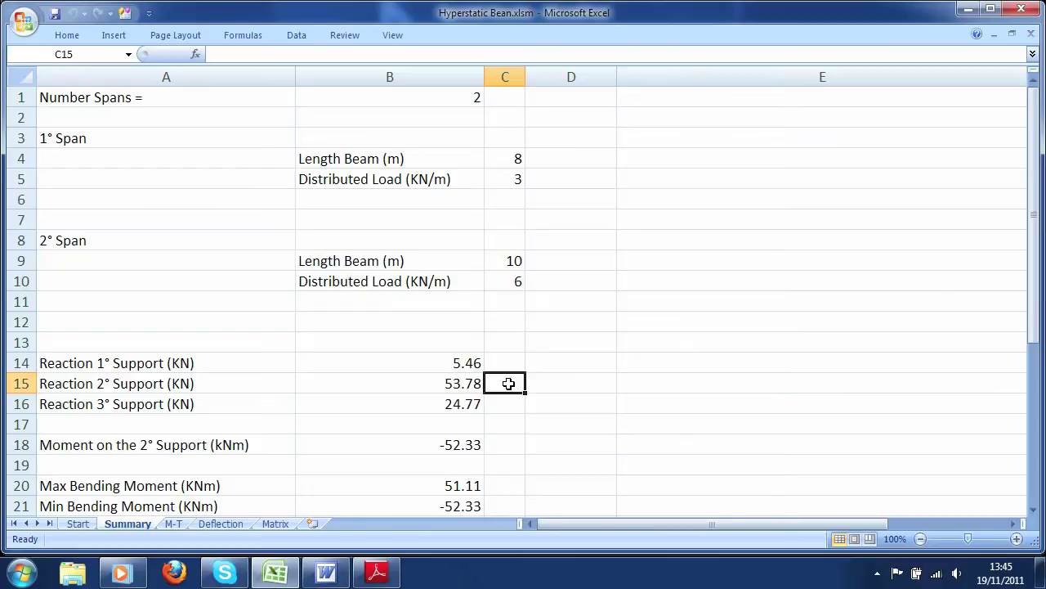
click(510, 447)
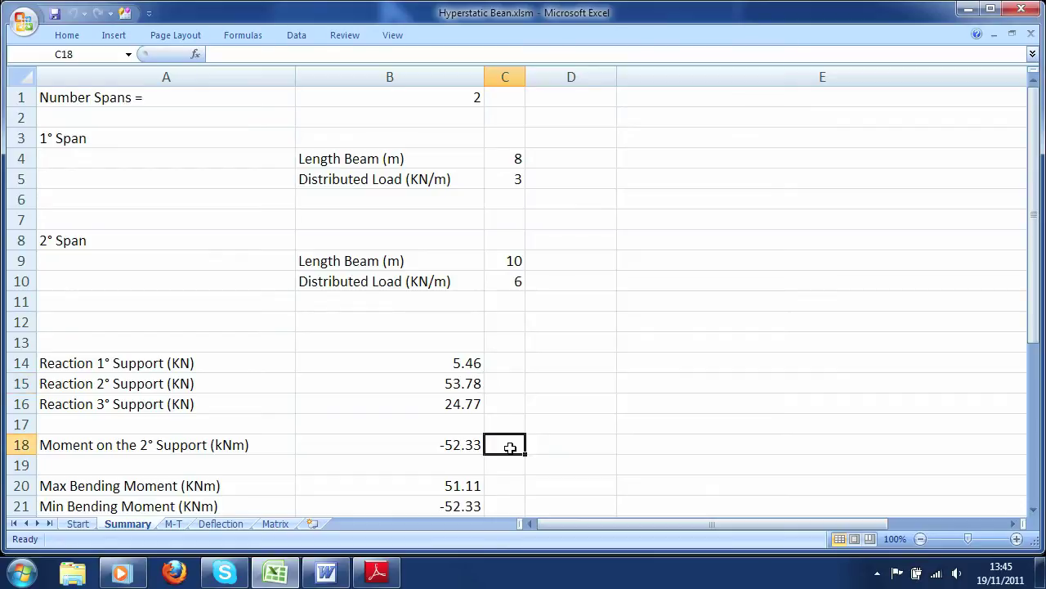
click(324, 577)
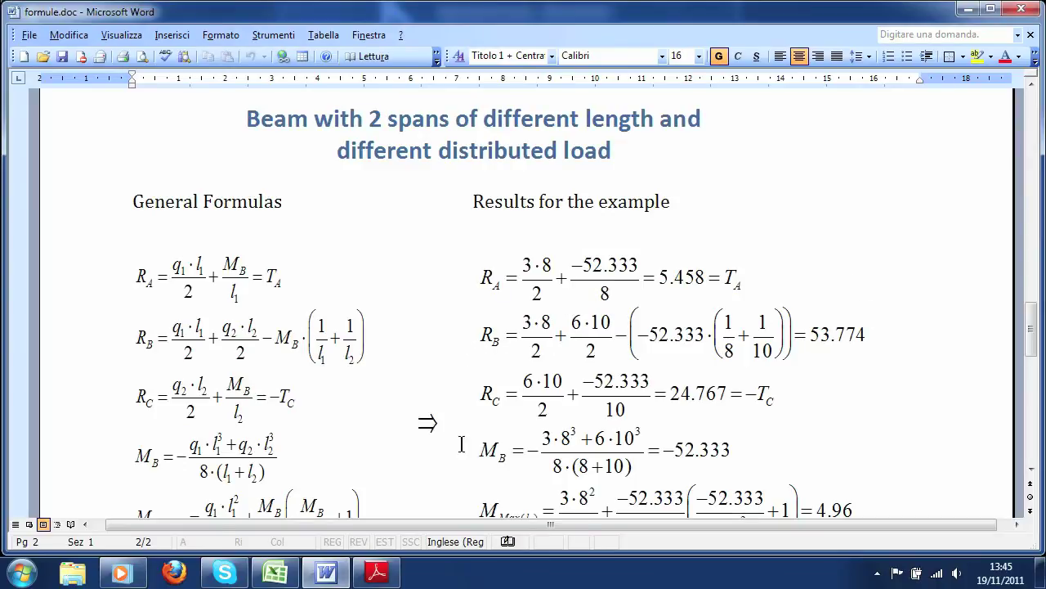
click(275, 572)
click(498, 405)
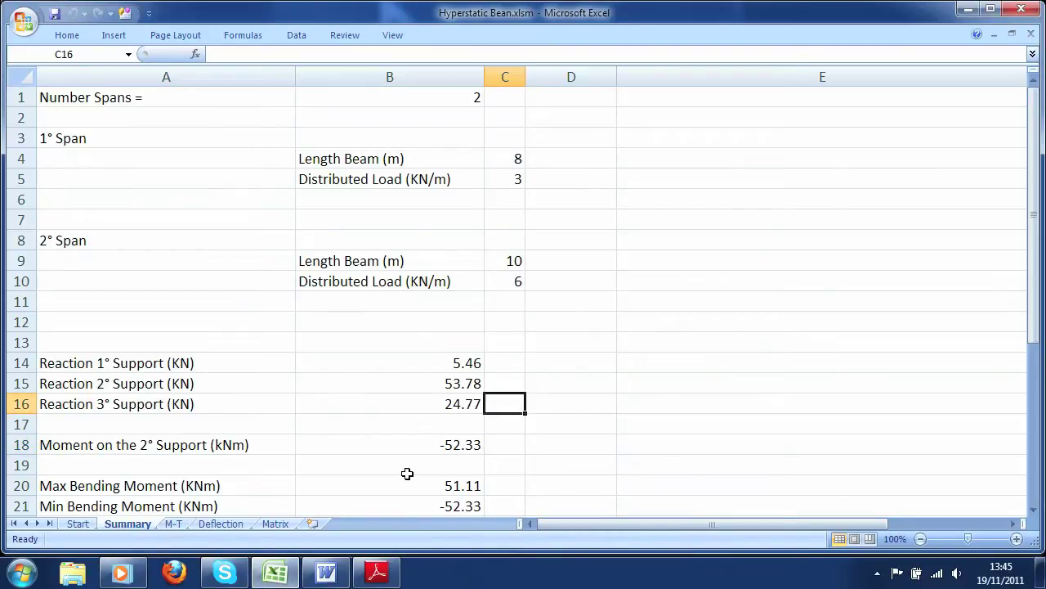
click(326, 572)
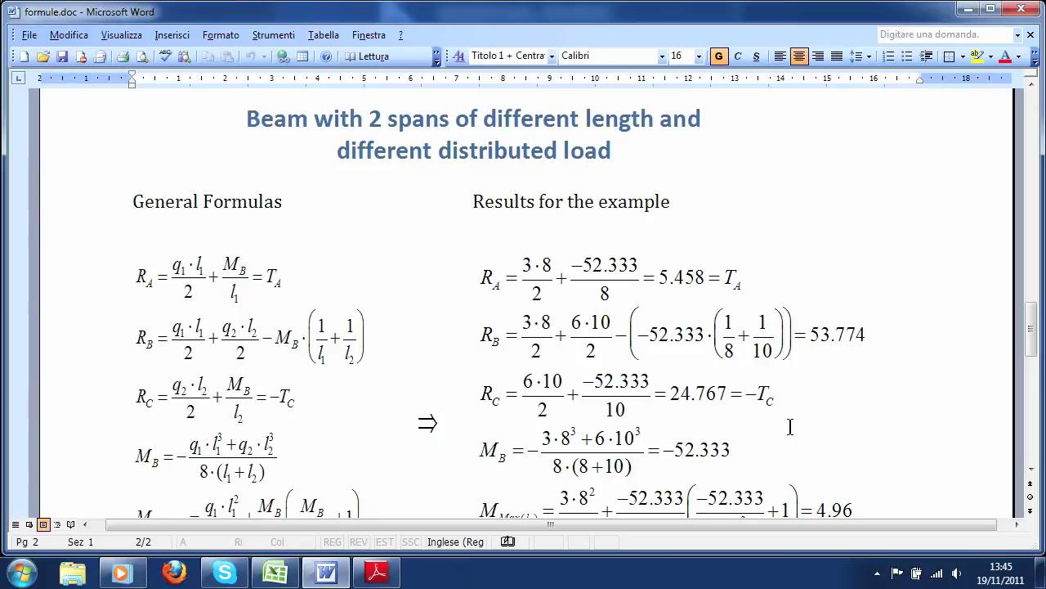
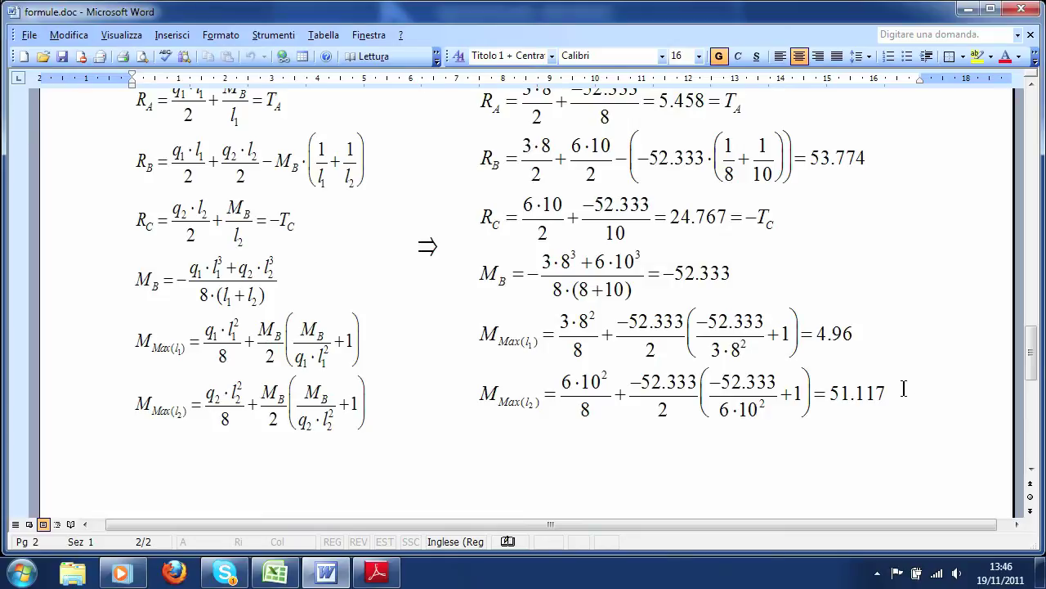
Check the maximum moment of the second span on the Excel Summary sheet against the reference formula result.
click(276, 572)
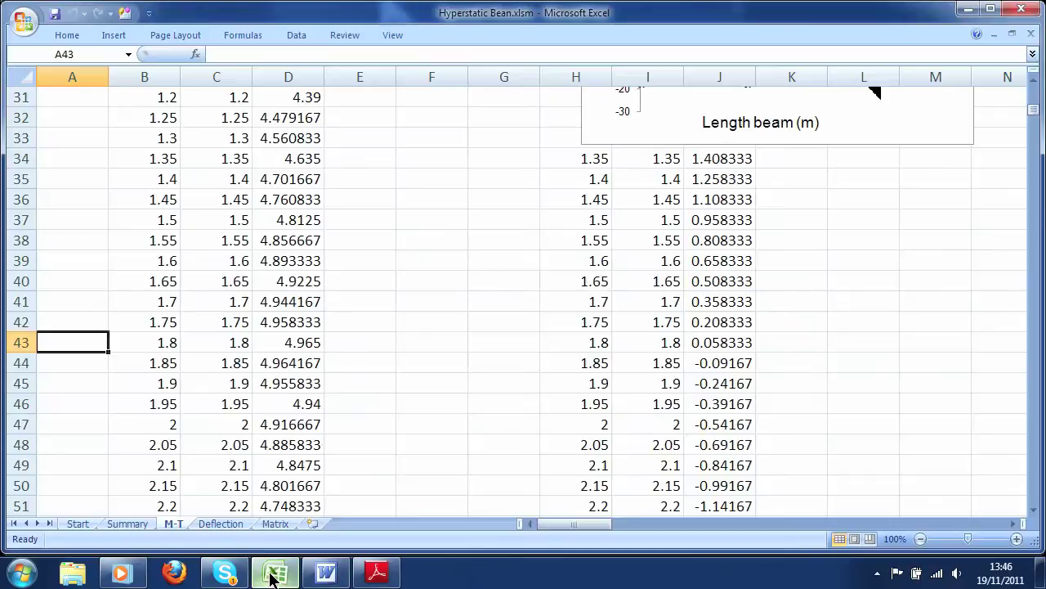
click(126, 524)
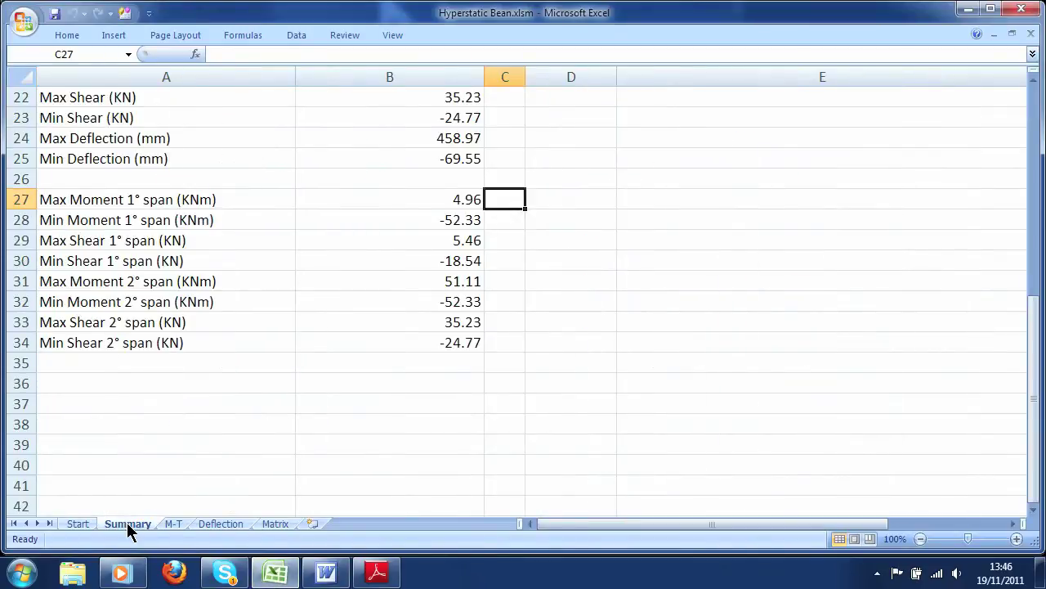
click(505, 280)
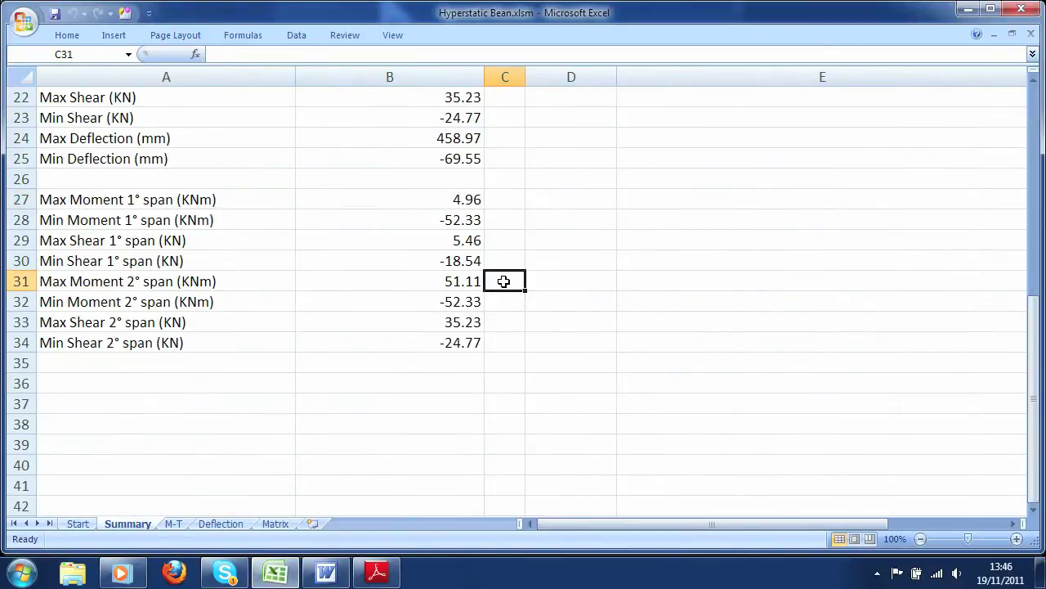
Find the row of the second span's maximum bending moment in the M-T table and identify its position along the beam.
click(174, 524)
scroll(370, 313, down, 20)
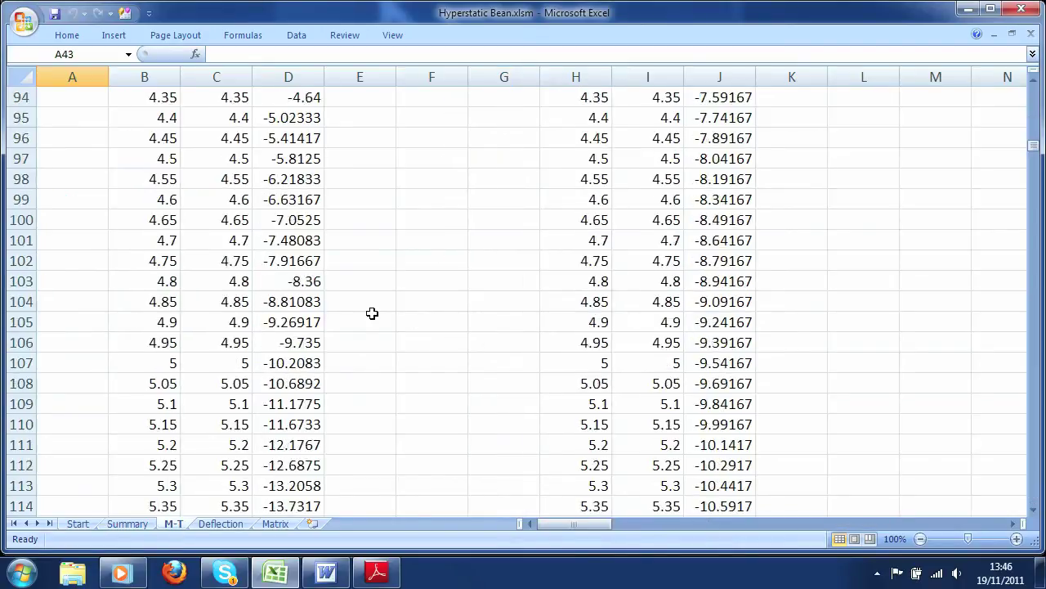
scroll(372, 313, down, 20)
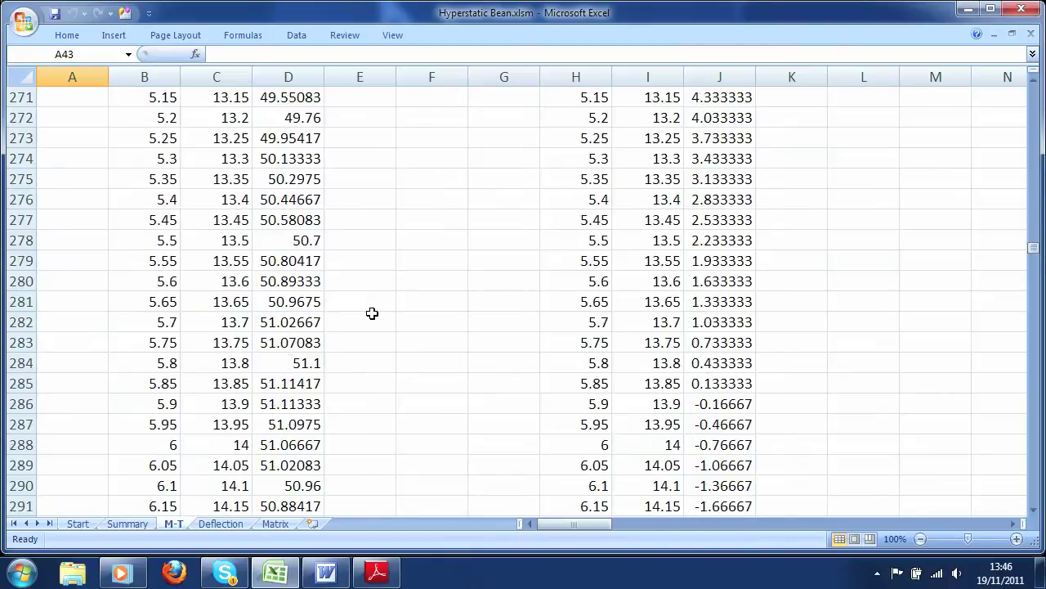
scroll(372, 313, up, 5)
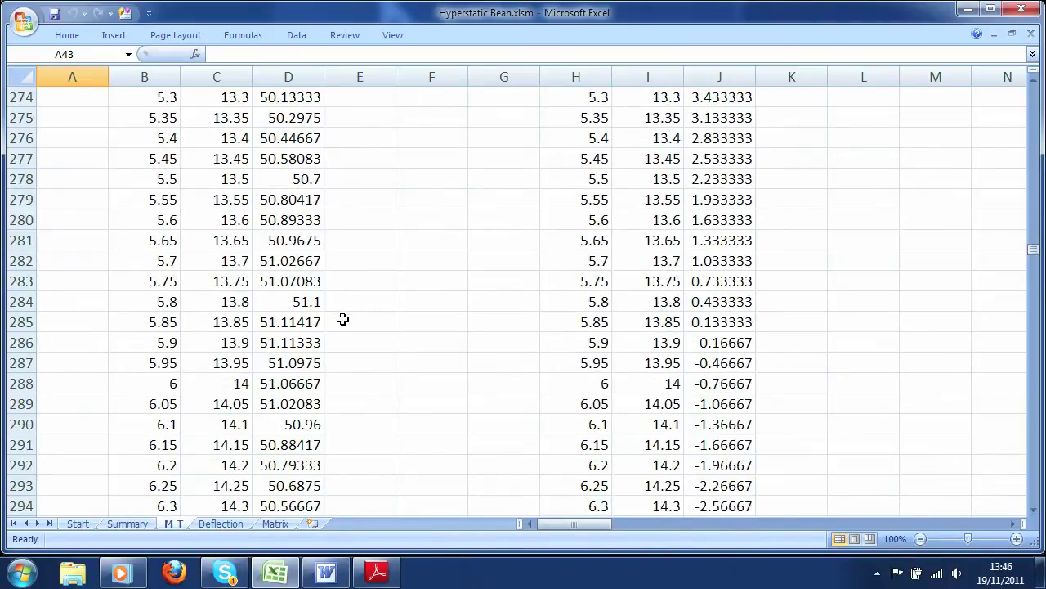
click(343, 319)
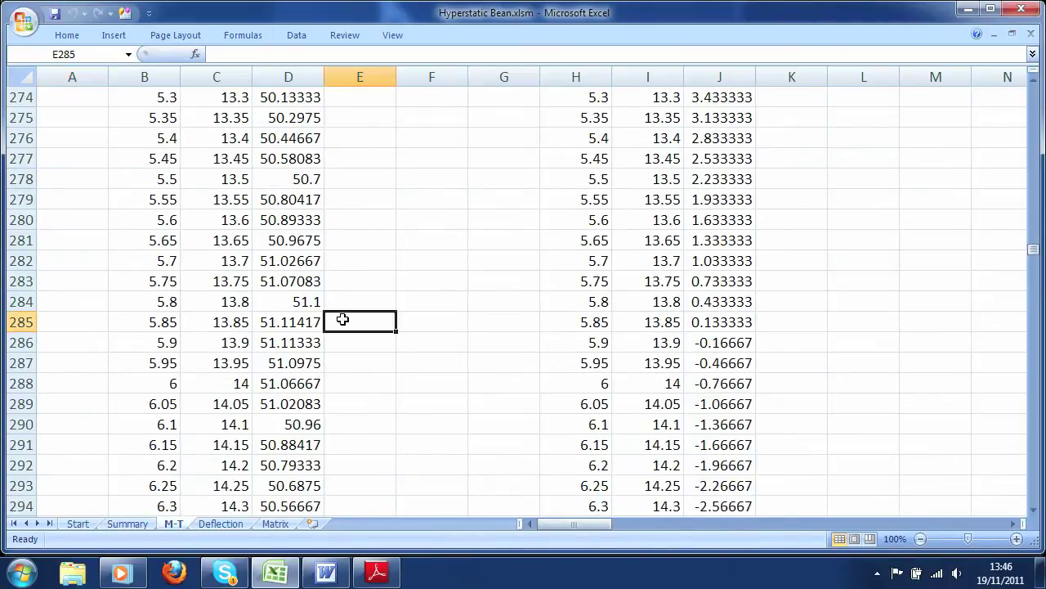
click(91, 321)
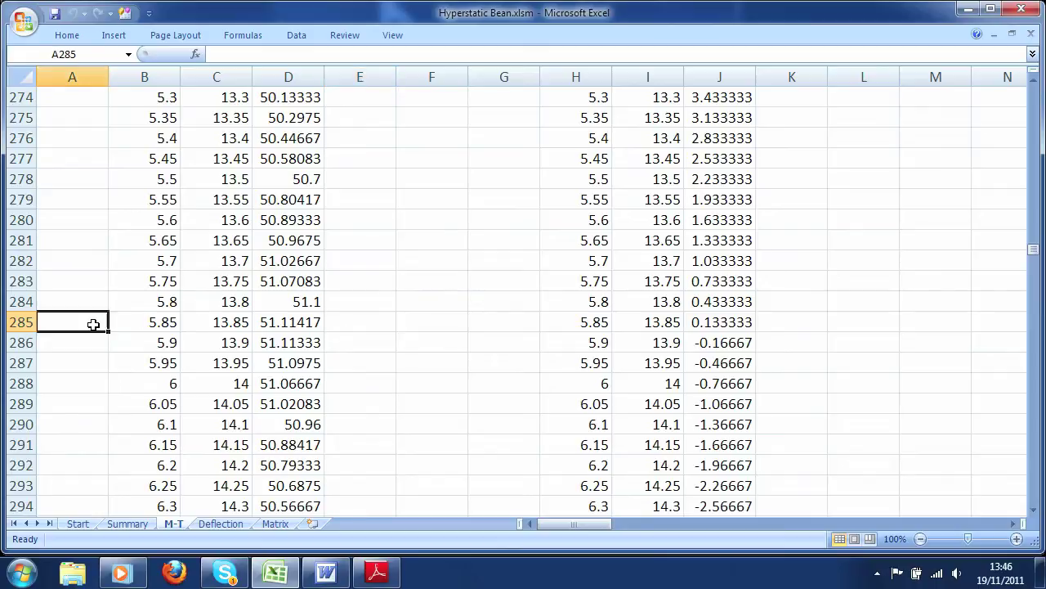
click(216, 325)
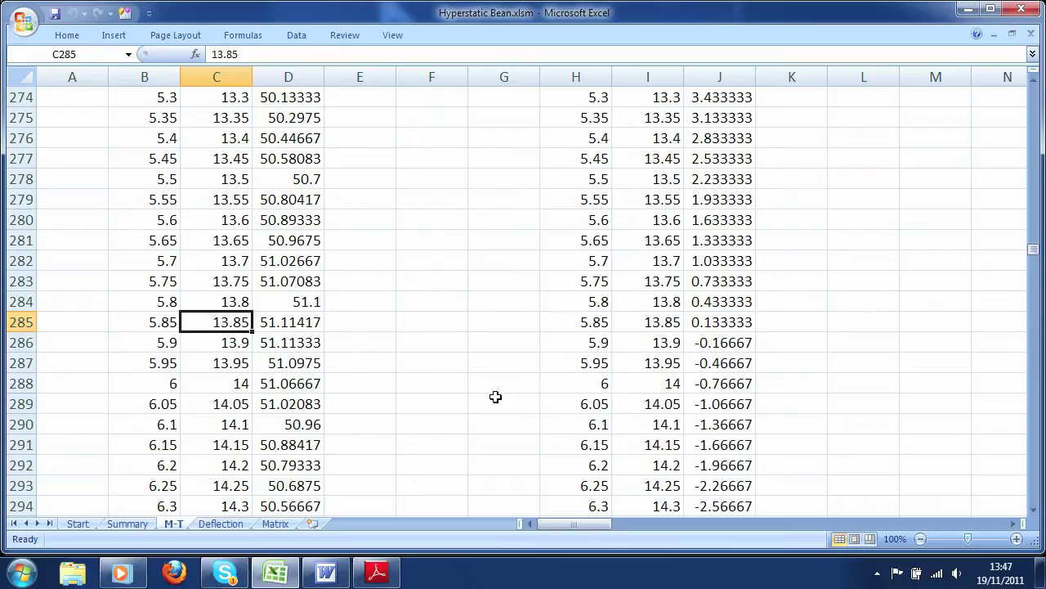
Widen the Bending Moment and Shear charts on the M-T sheet so both extend across to about column B.
drag(1040, 99, 1038, 82)
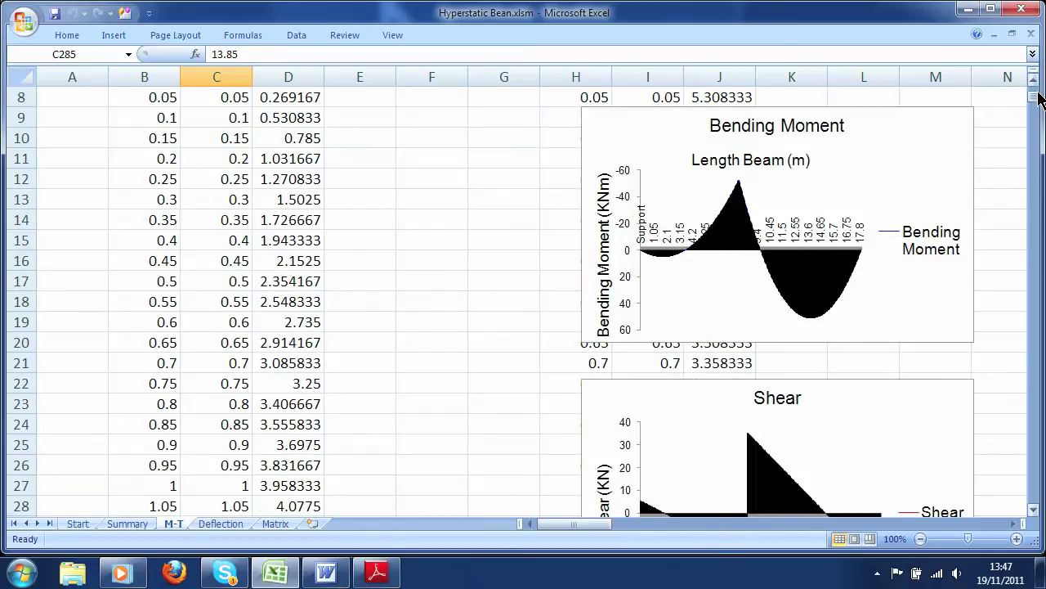
click(591, 123)
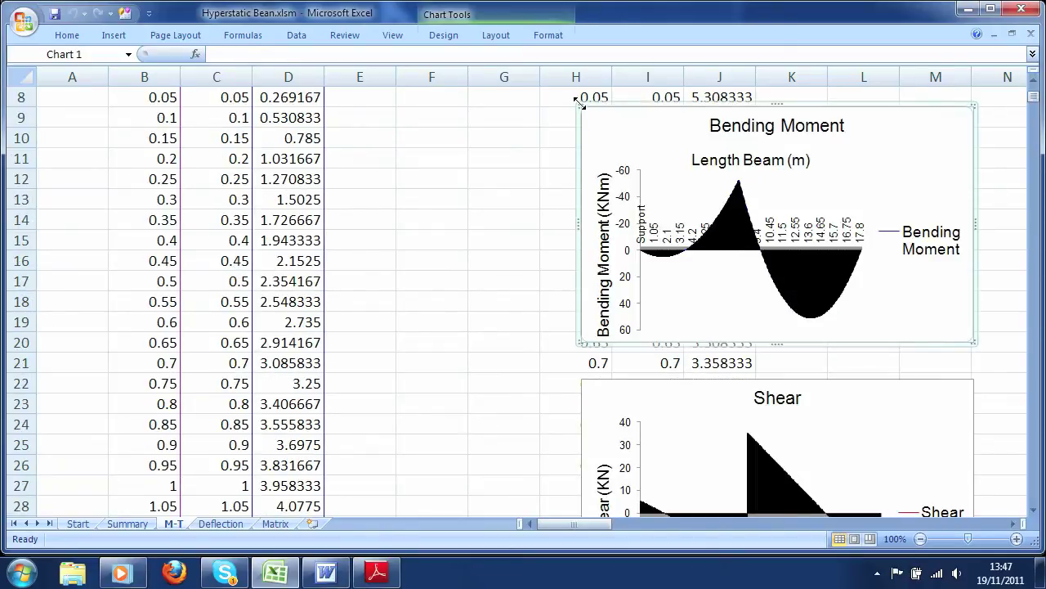
drag(235, 99, 183, 104)
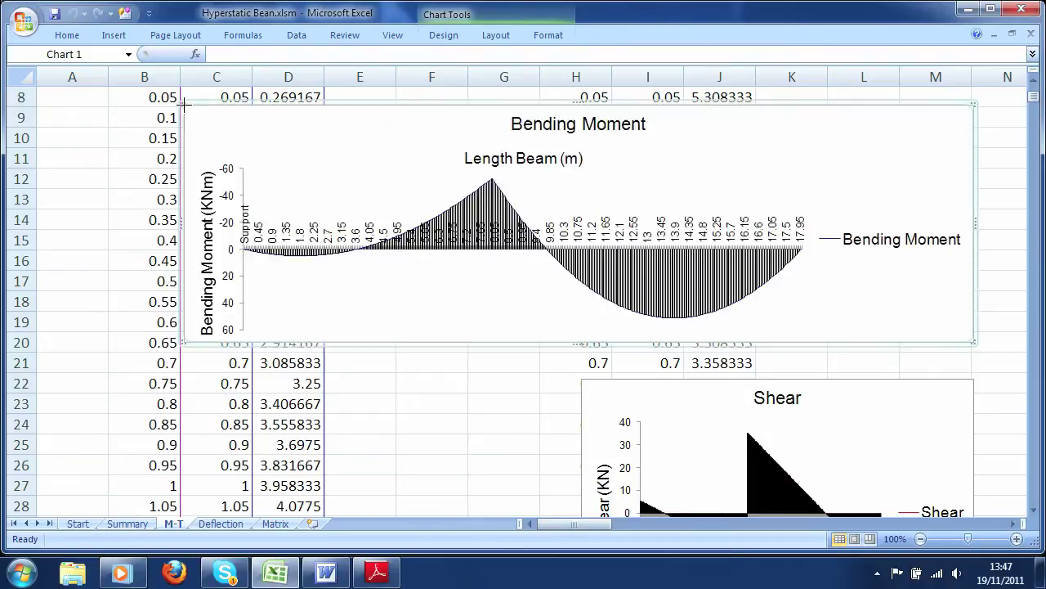
click(588, 399)
drag(580, 379, 174, 363)
scroll(404, 345, down, 4)
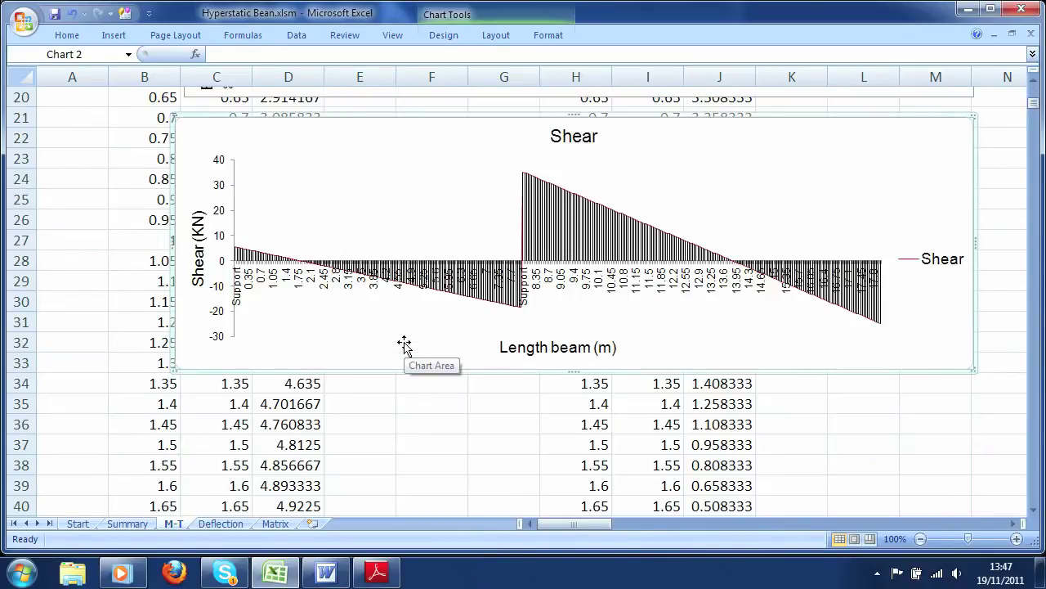
Examine the shear values around the second support in the M-T table and the two enlarged diagrams.
scroll(502, 409, down, 20)
scroll(502, 408, down, 20)
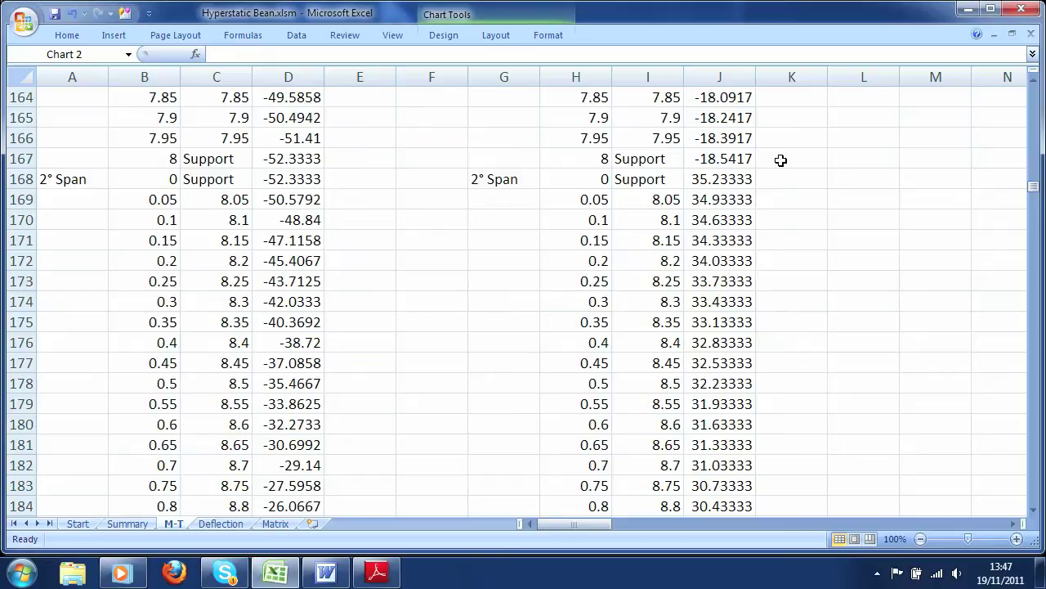
scroll(781, 177, up, 20)
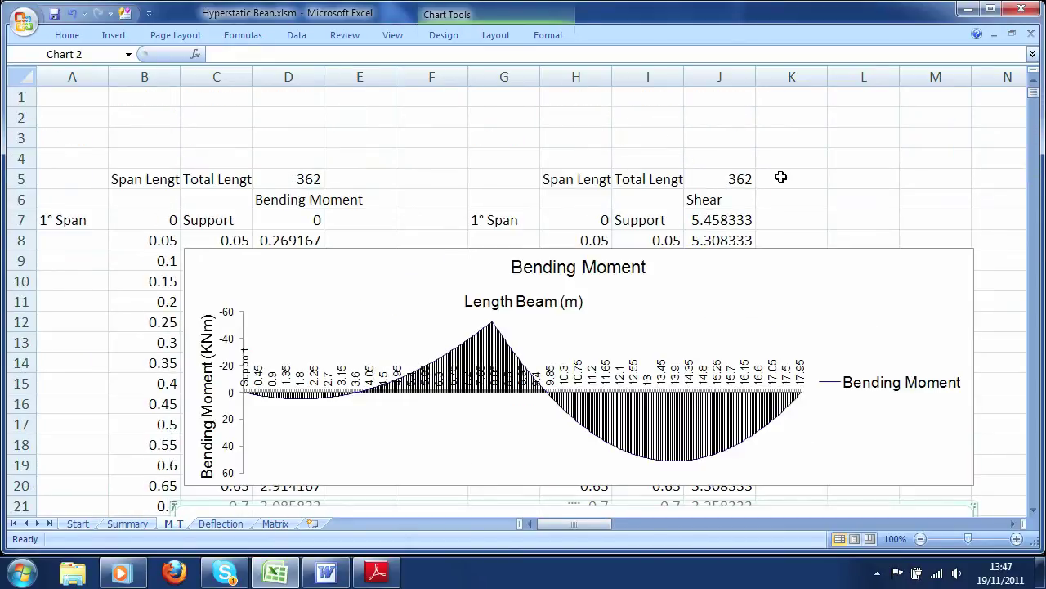
scroll(781, 178, down, 3)
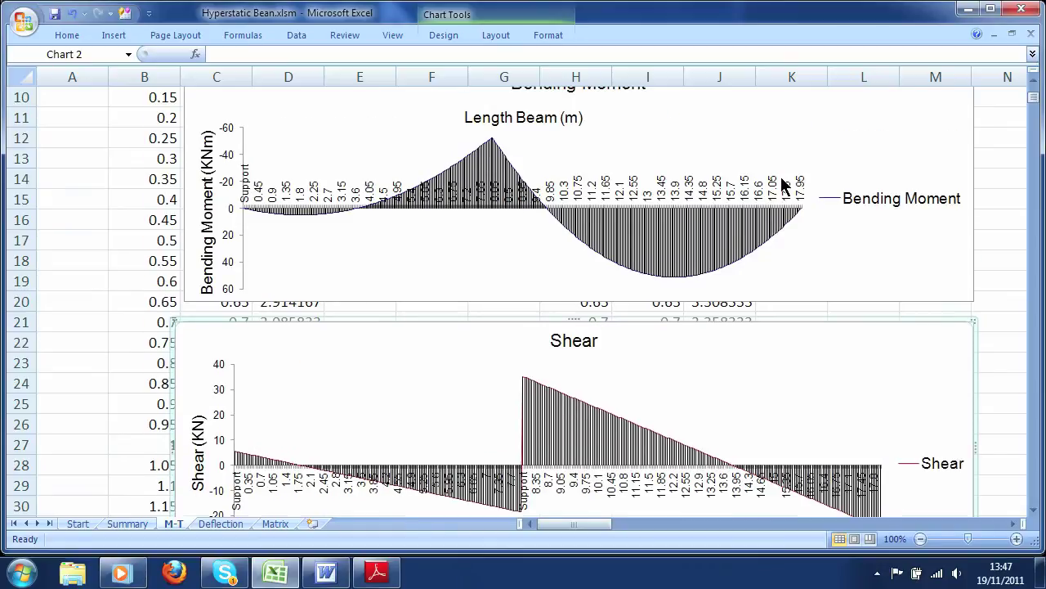
scroll(781, 181, down, 3)
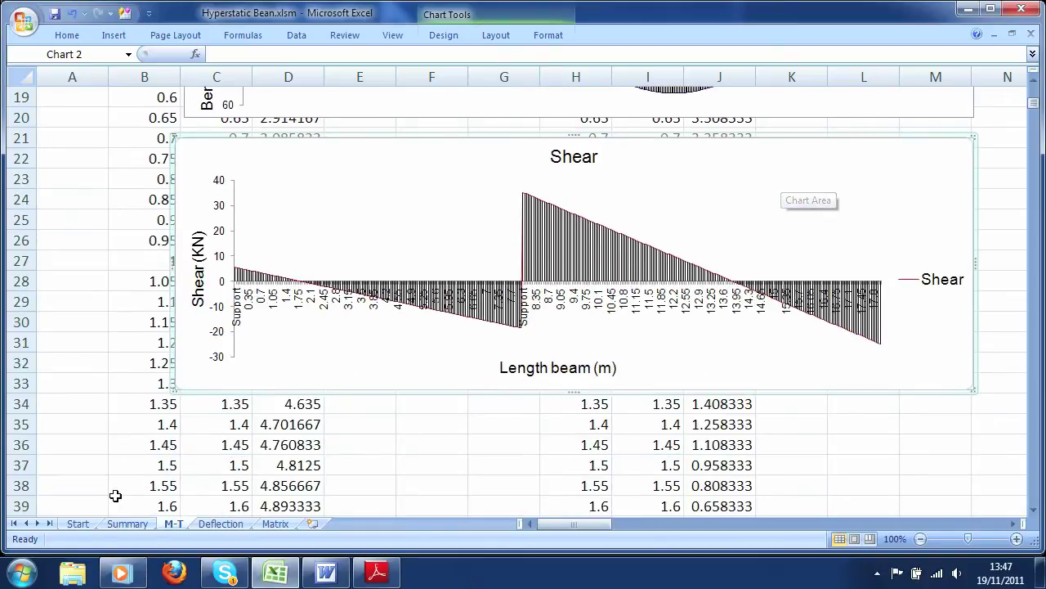
Start a new Hyperstatic calculation from the Start sheet with 1 span and a left fixed end.
click(79, 524)
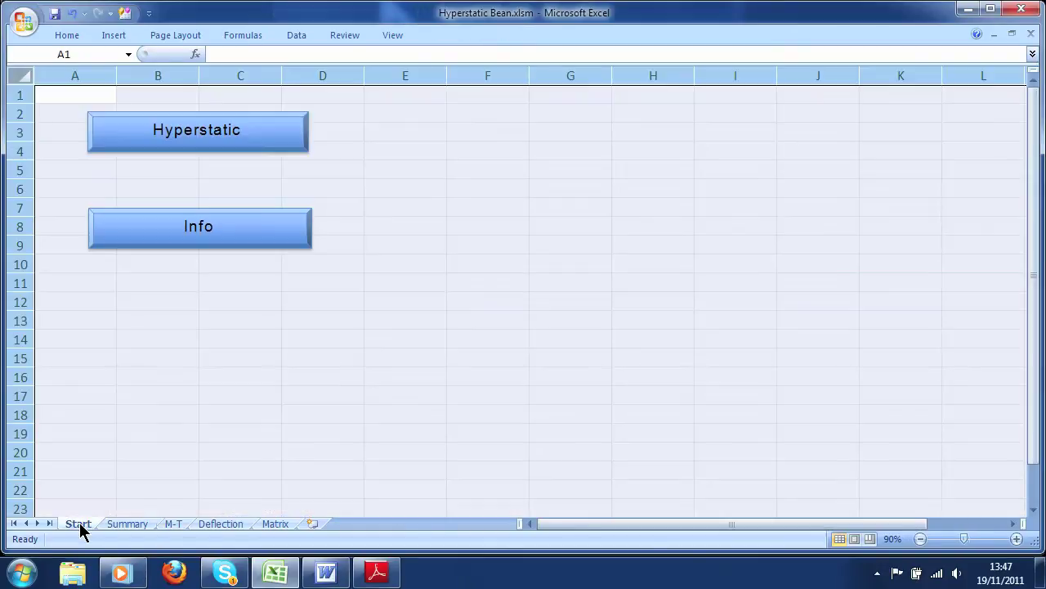
click(251, 140)
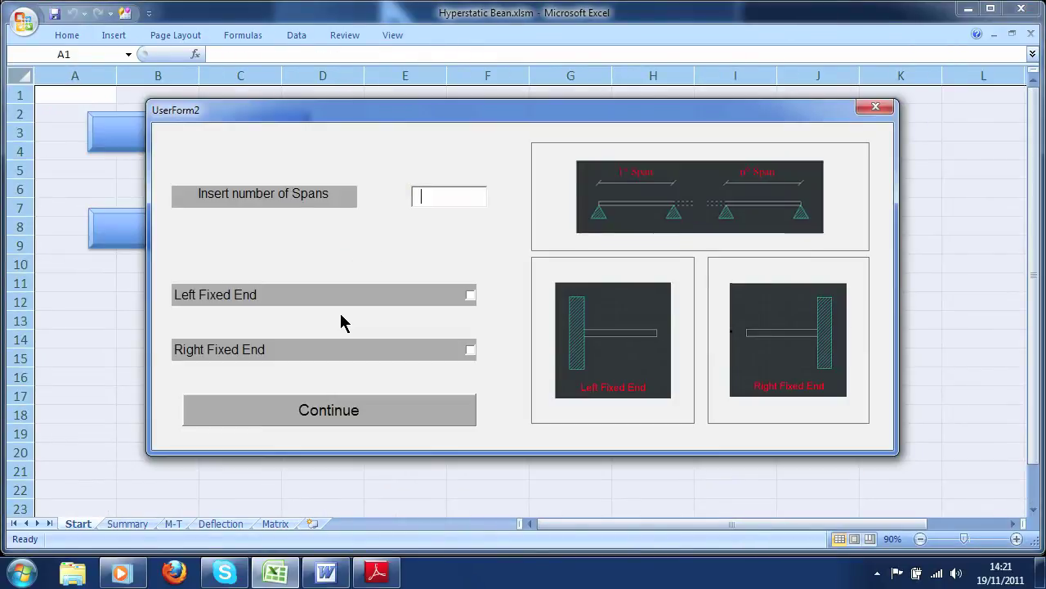
text(1)
click(471, 296)
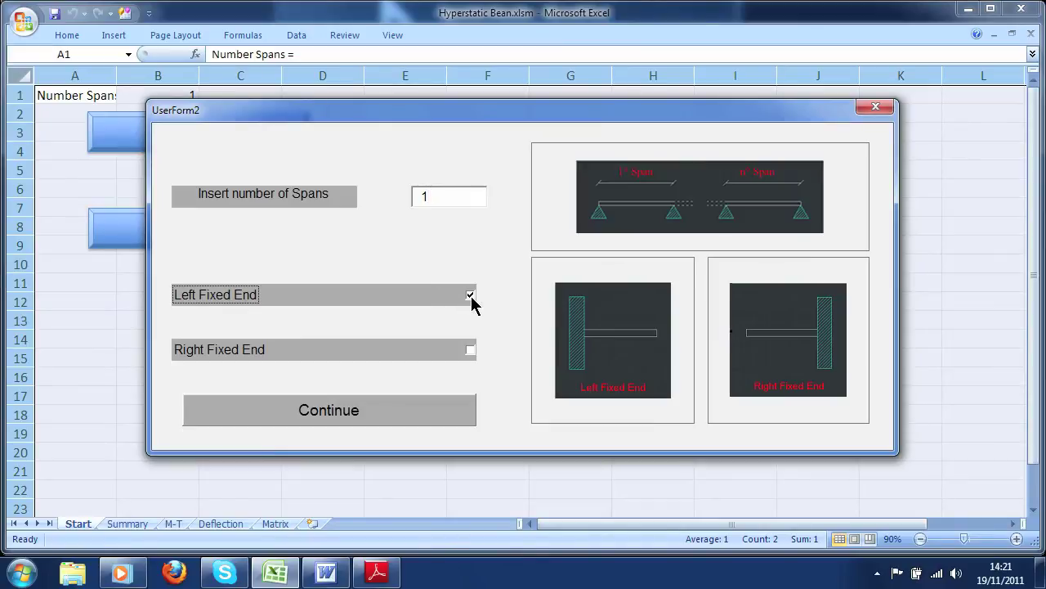
click(446, 418)
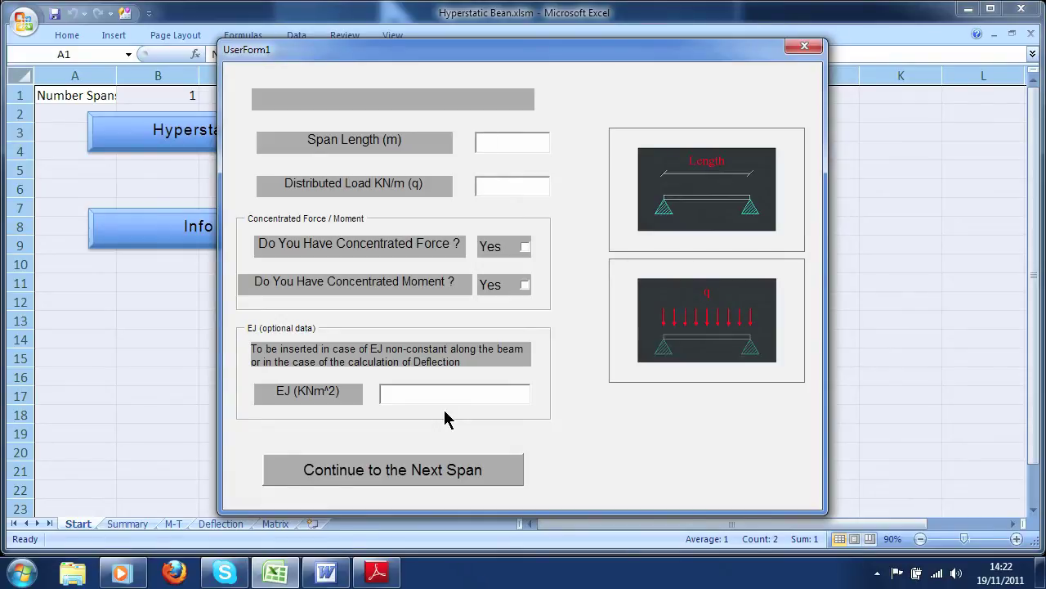
Set the span length to 10 m and add a 5 kN concentrated force 3 m from the left support.
text(10)
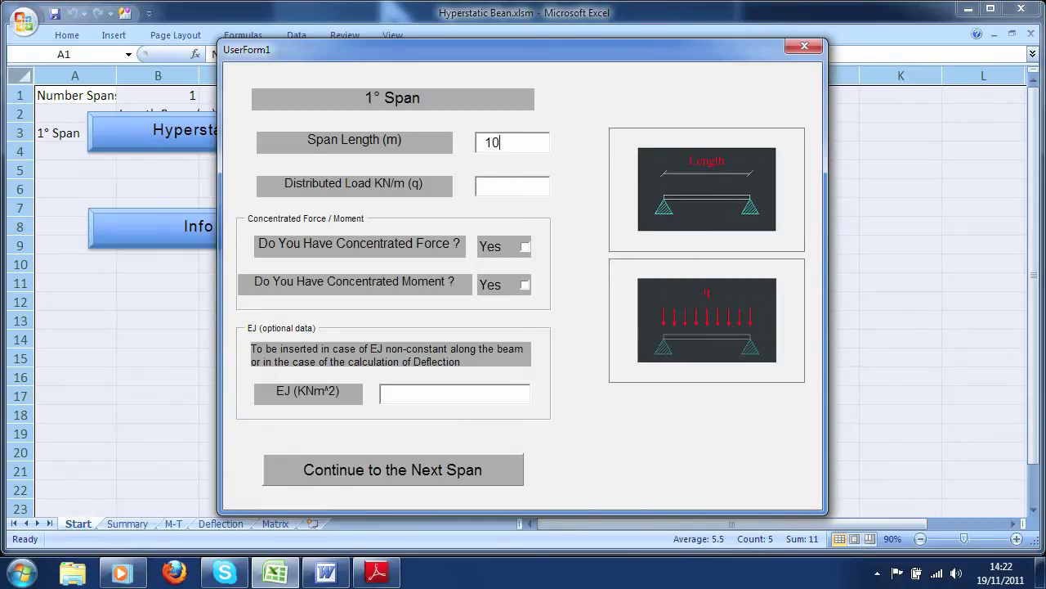
click(524, 247)
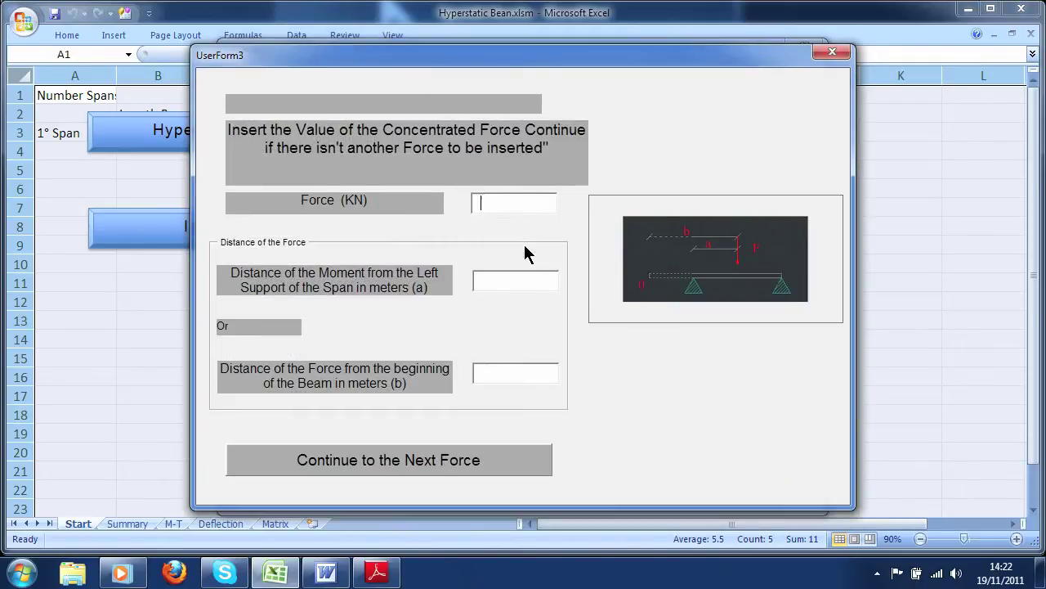
text(5)
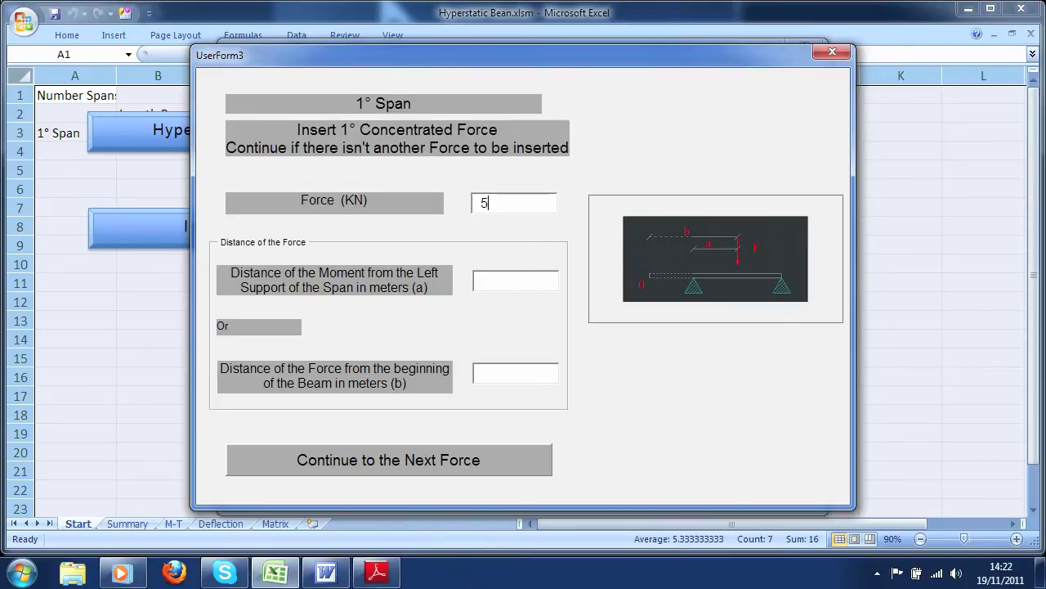
click(513, 278)
text(3)
click(481, 462)
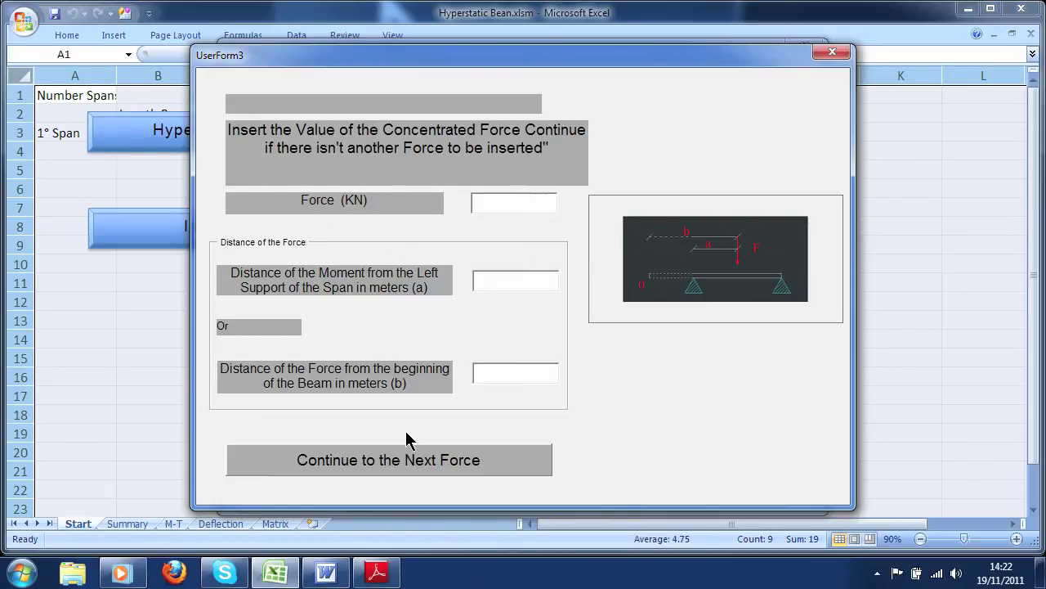
Finish the force entry without a second force and run the beam calculation.
click(393, 464)
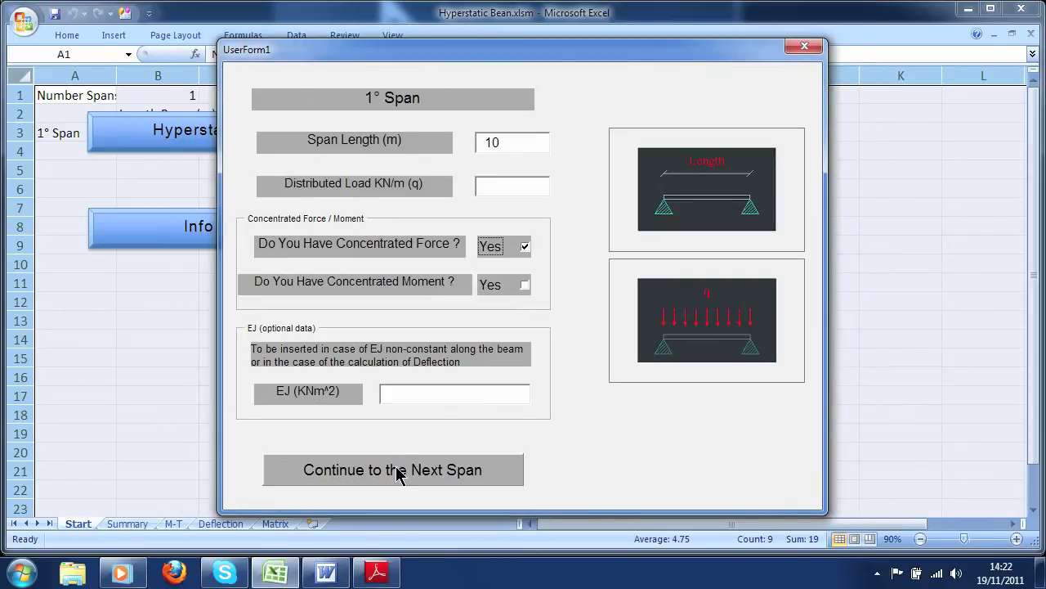
click(399, 474)
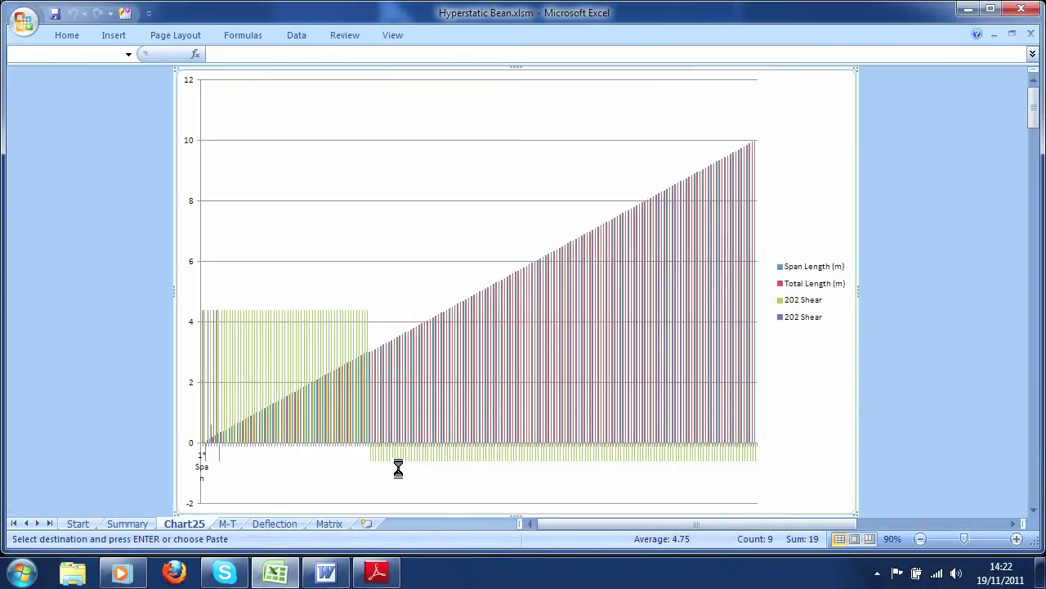
key(Return)
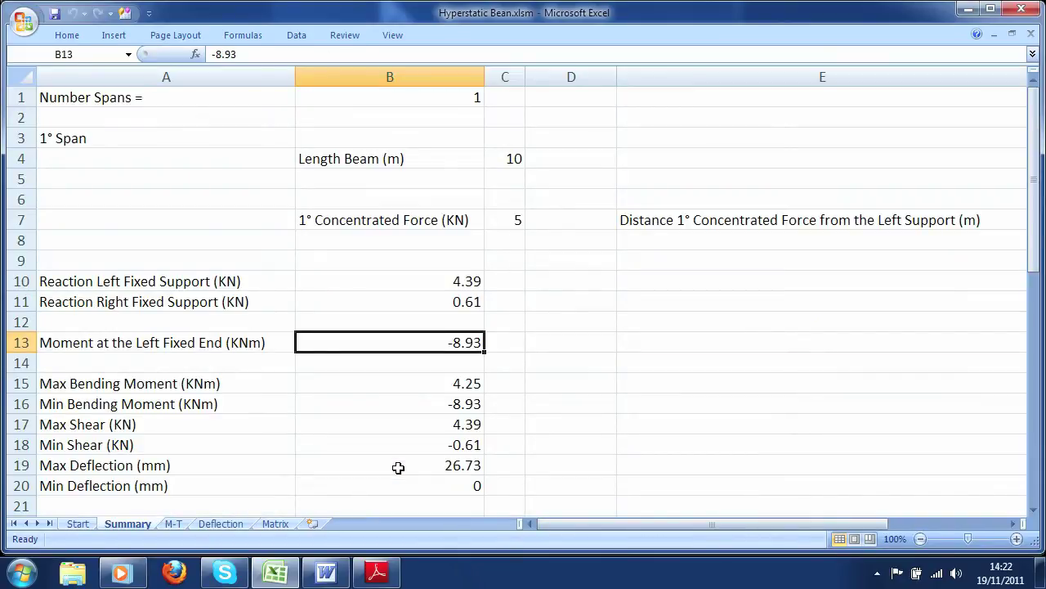
Compare the left fixed support reaction on the Summary sheet with the Word formulas for a left-fixed single span with a concentrated force.
click(510, 282)
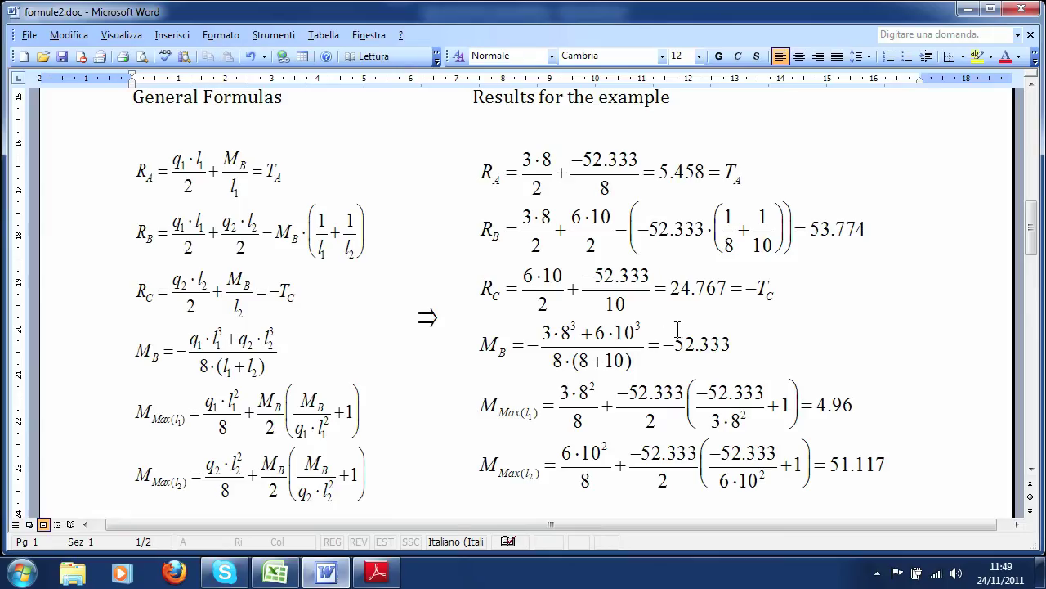
scroll(677, 329, down, 3)
scroll(678, 330, down, 12)
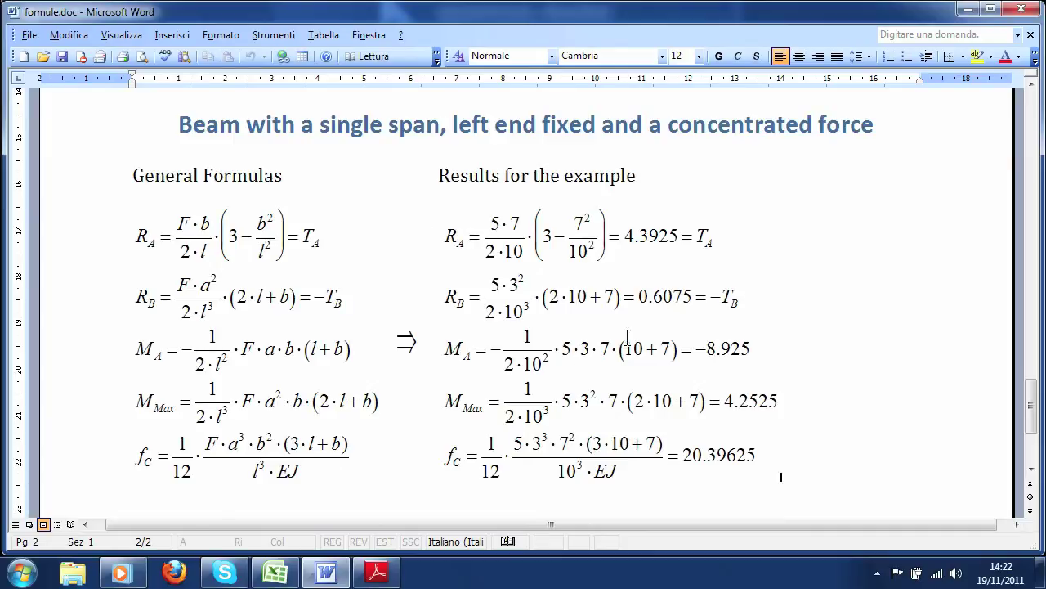
Check the Summary sheet's right support reaction, left fixed-end moment and maximum bending moment against the Word document's results.
click(275, 572)
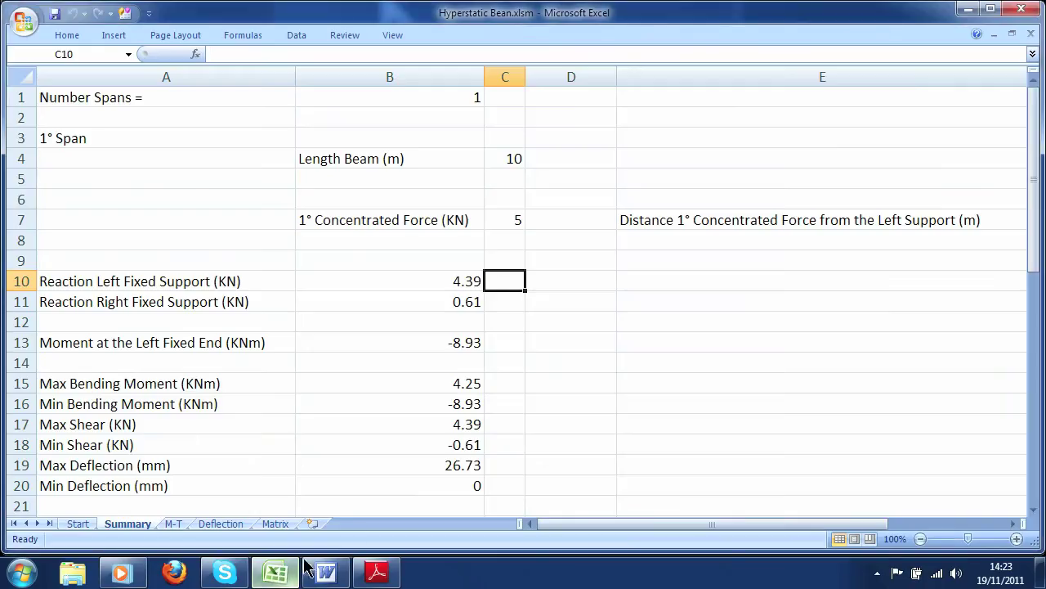
click(498, 302)
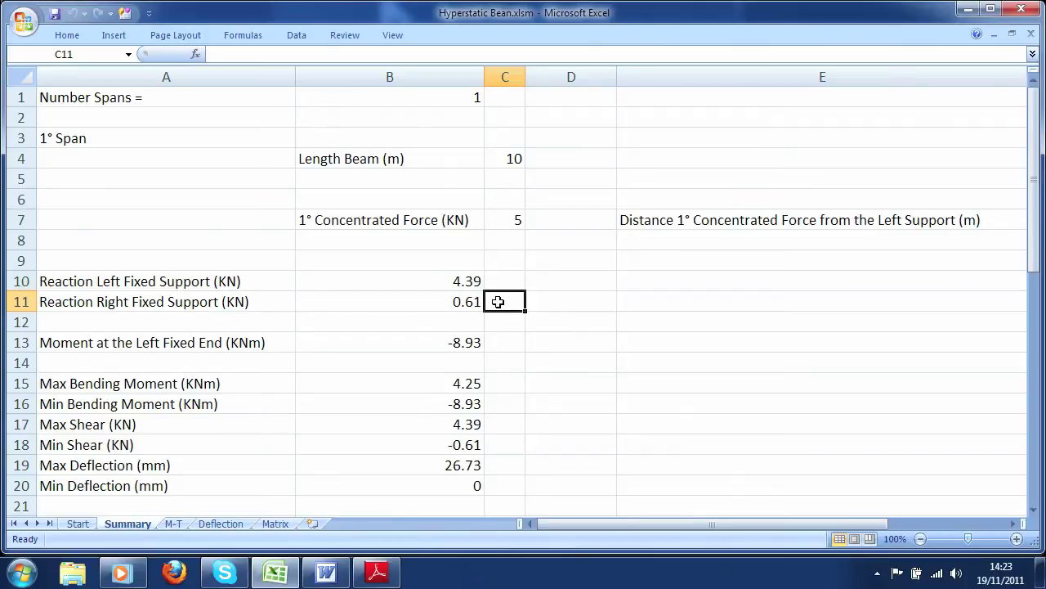
click(507, 343)
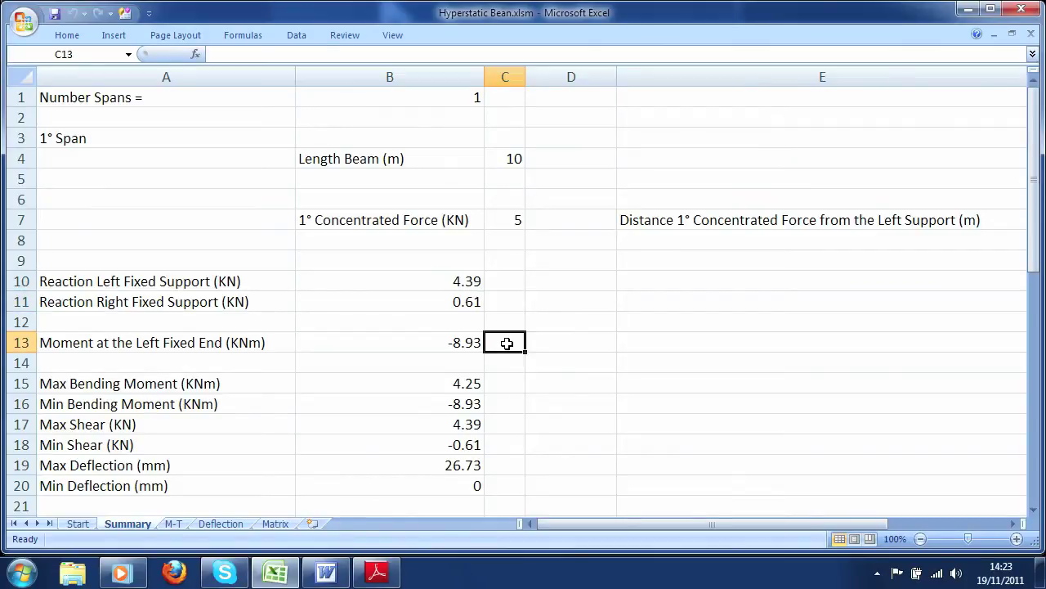
click(326, 571)
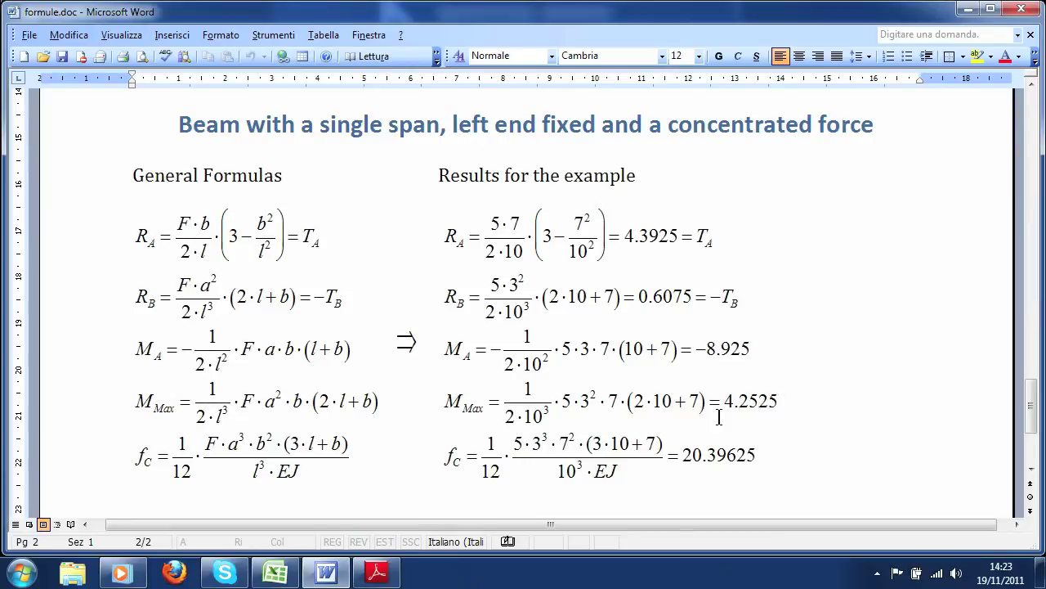
click(274, 572)
click(501, 384)
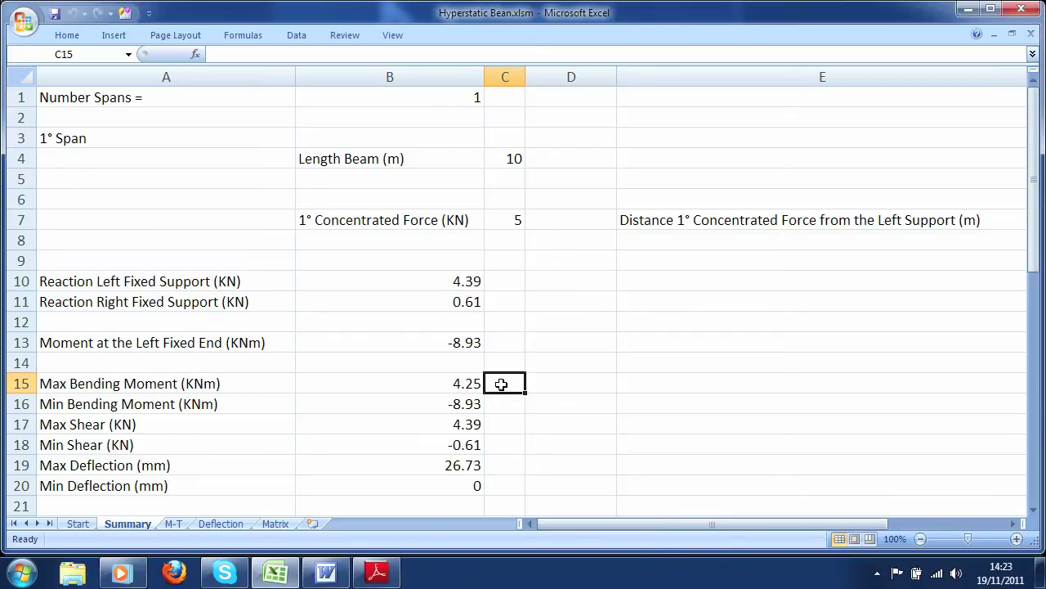
Enlarge the chart on the Deflection sheet and locate the table row giving the deflection at 3 m along the beam.
click(231, 528)
drag(749, 191, 1007, 98)
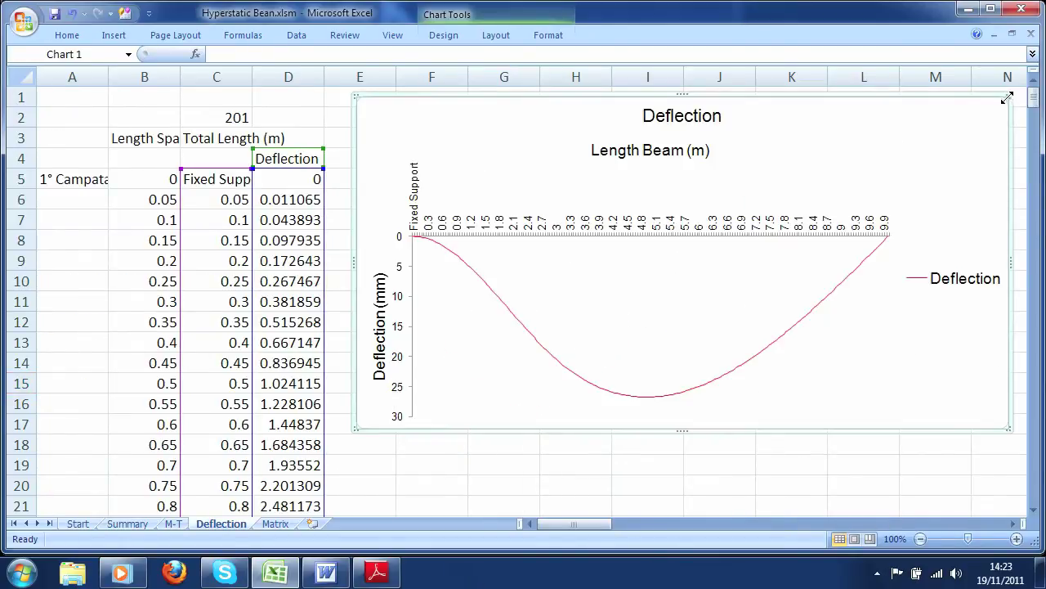
scroll(299, 280, down, 7)
scroll(299, 280, down, 10)
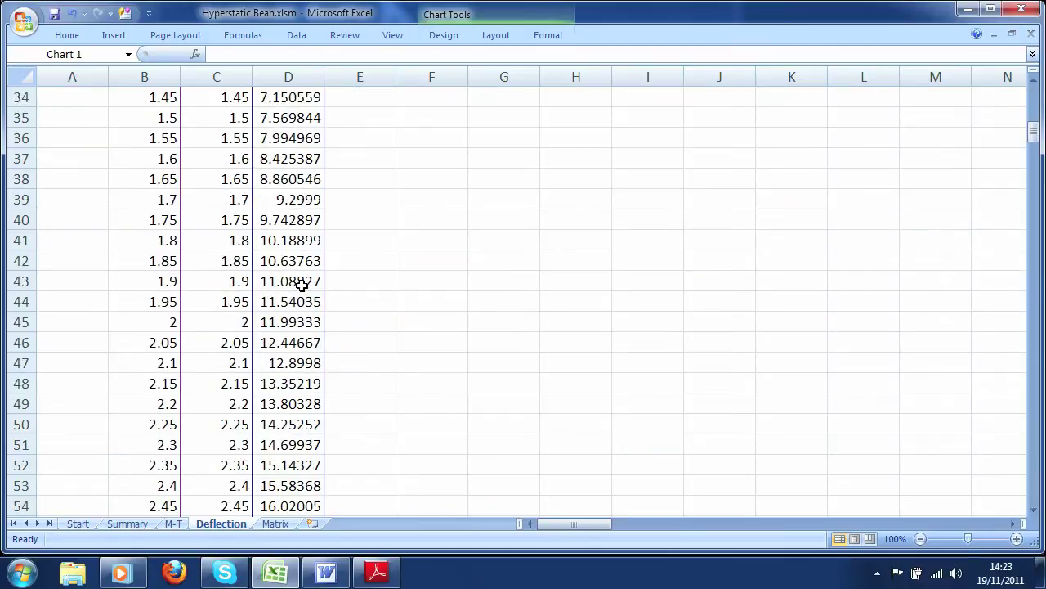
click(370, 354)
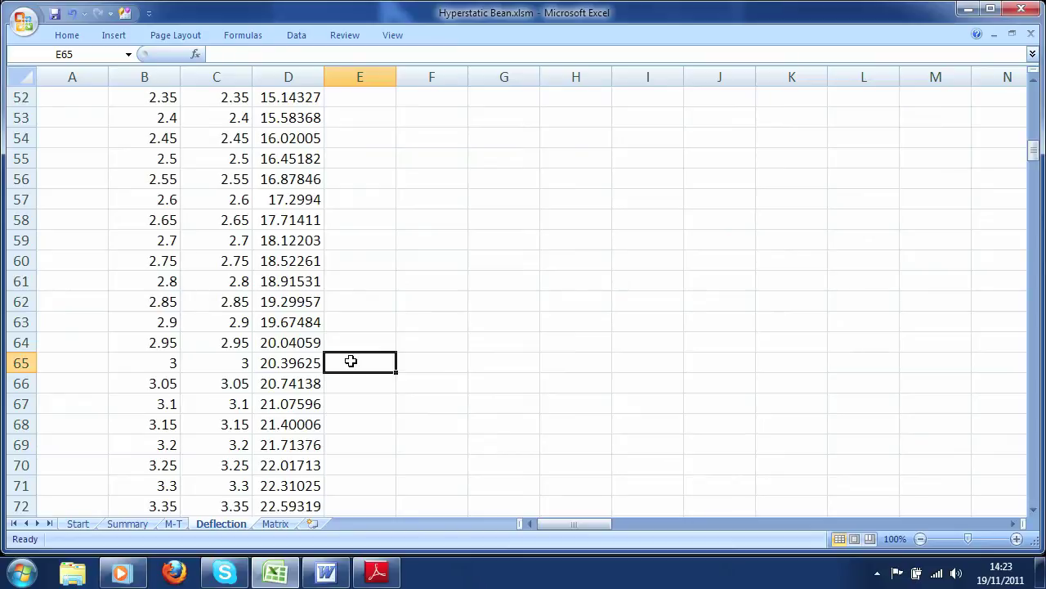
click(85, 364)
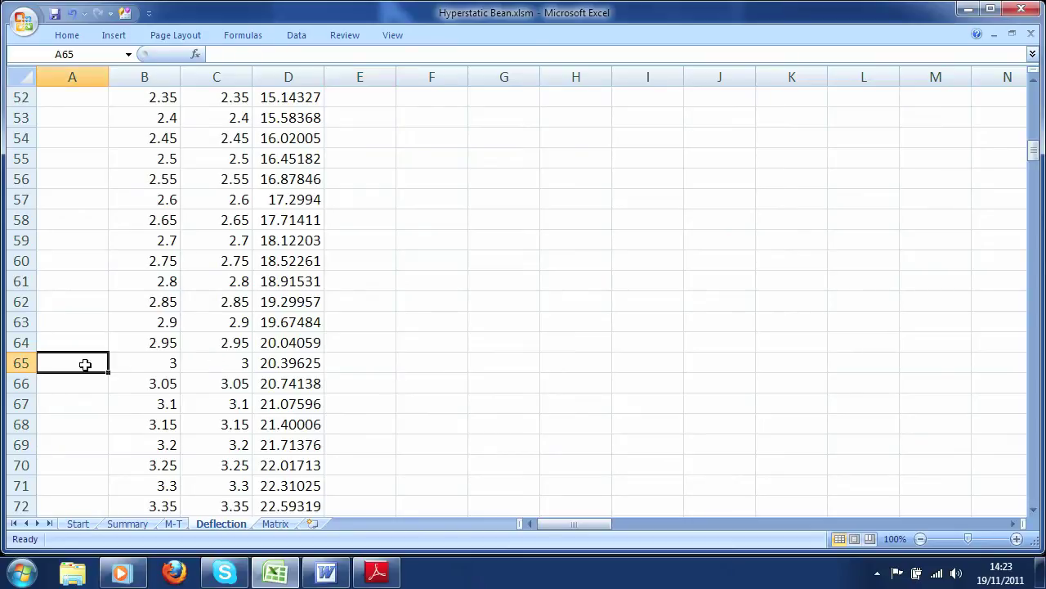
click(343, 366)
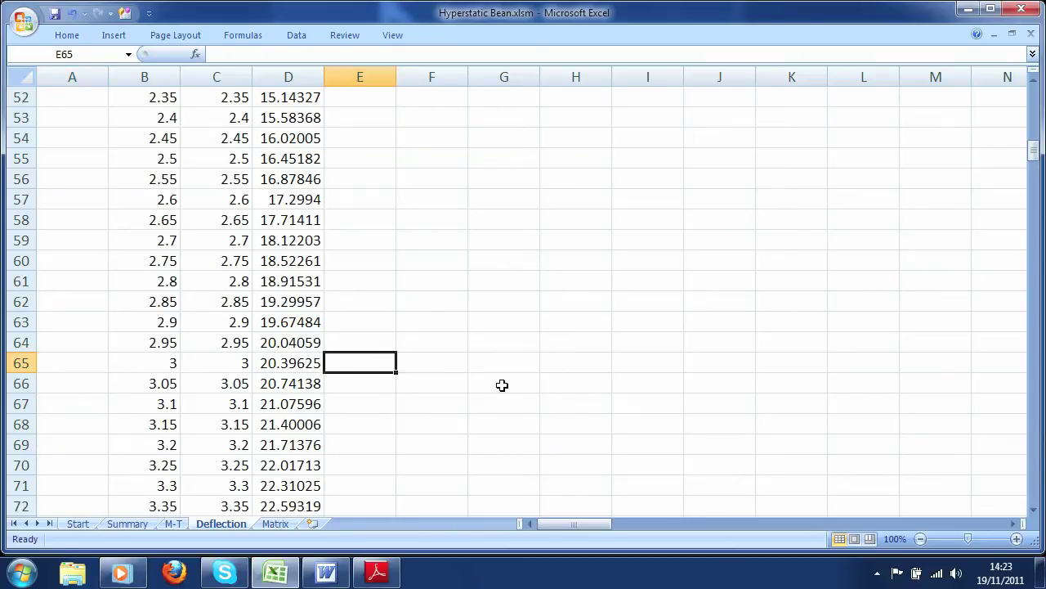
Compare the deflection under the concentrated force with the reference formula in the Word document, and return to Excel.
scroll(502, 386, up, 17)
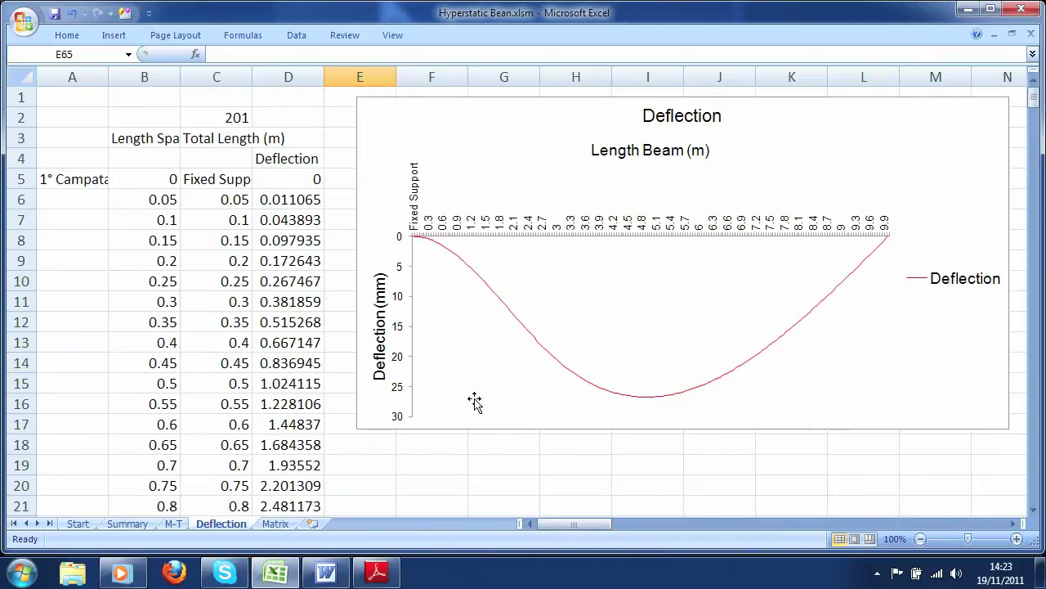
click(326, 572)
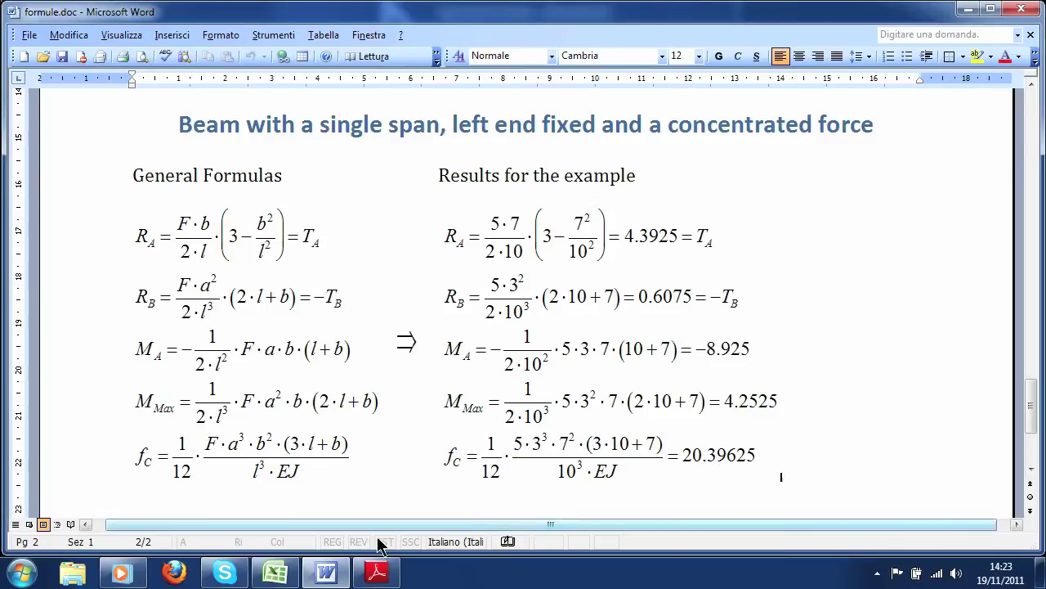
click(275, 573)
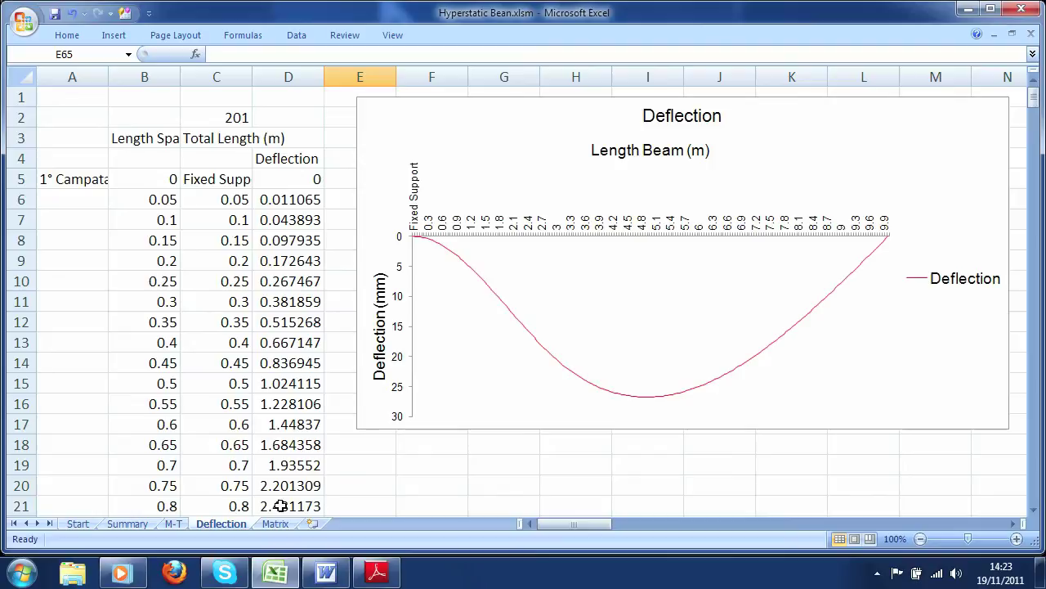
Enlarge the Bending Moment and Shear charts on the M-T sheet across the worksheet columns.
click(172, 523)
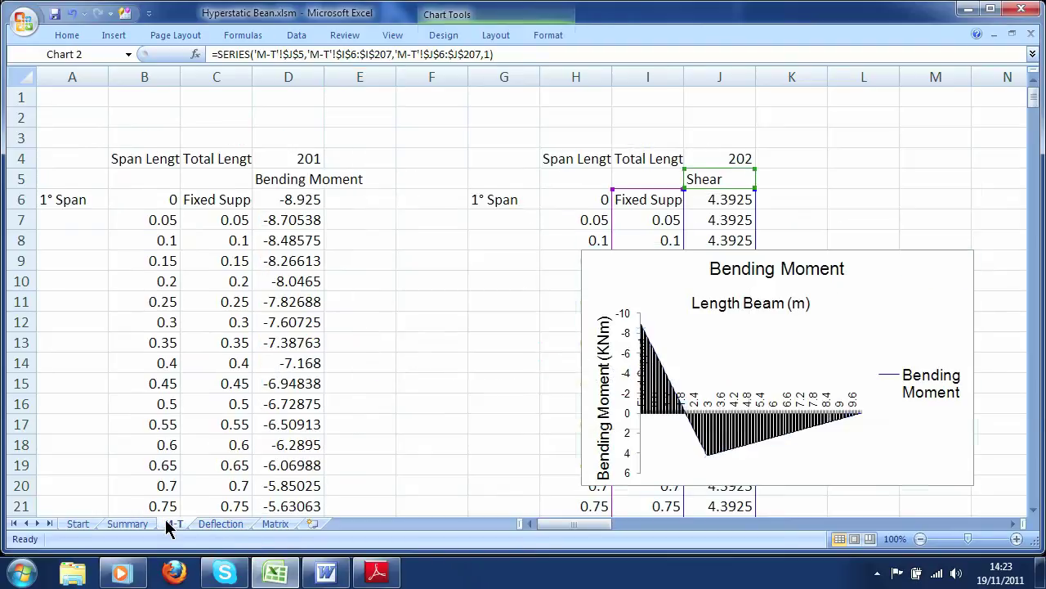
click(613, 269)
drag(581, 250, 88, 98)
scroll(395, 332, down, 5)
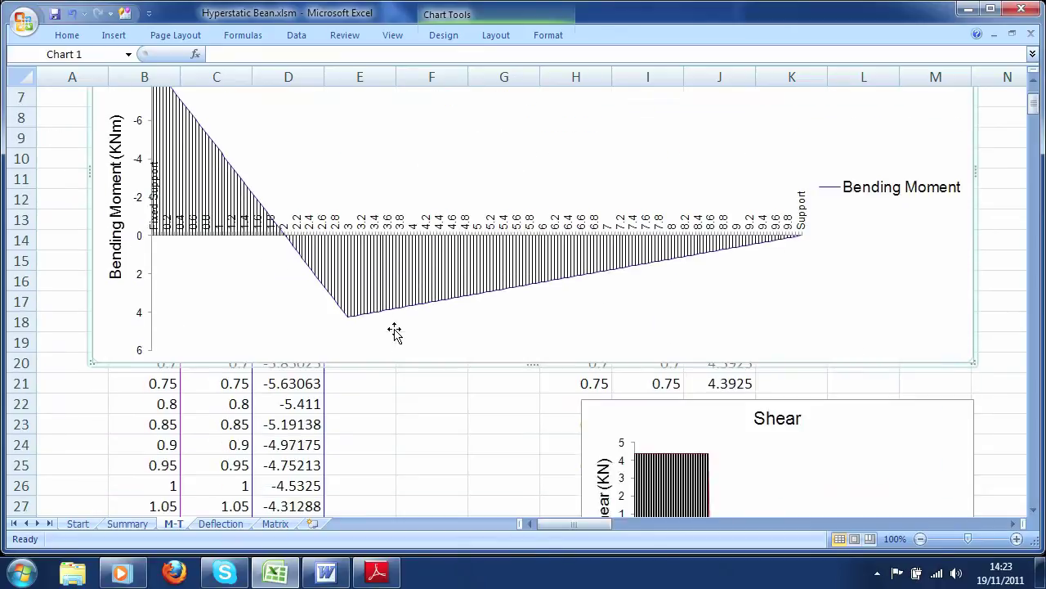
click(597, 227)
drag(582, 216, 87, 192)
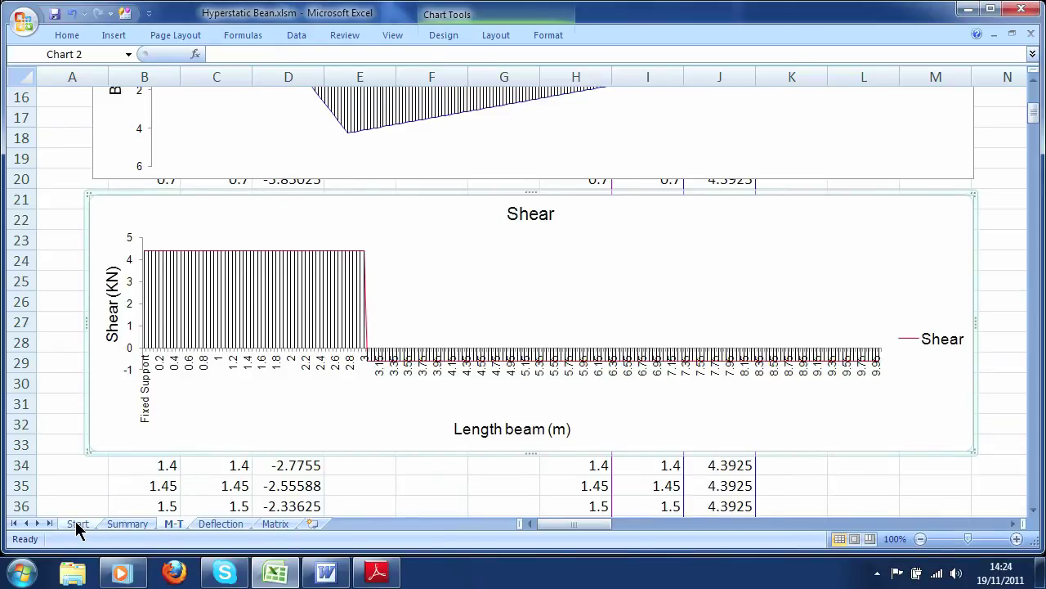
Locate the M-T sheet's shear table rows on either side of the concentrated force at 3 m.
scroll(482, 473, down, 11)
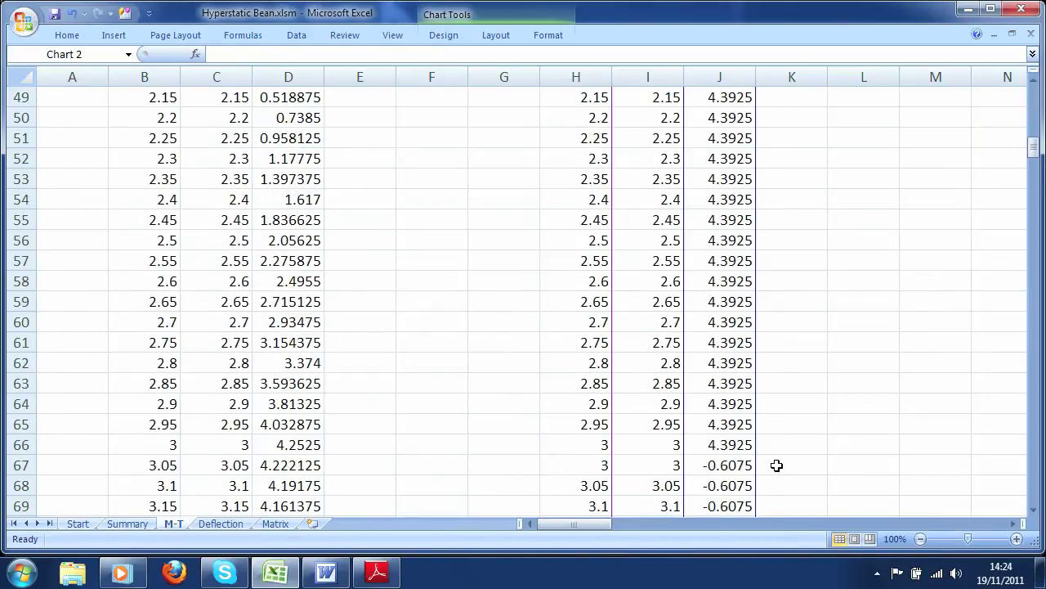
scroll(777, 465, down, 1)
click(797, 381)
click(796, 407)
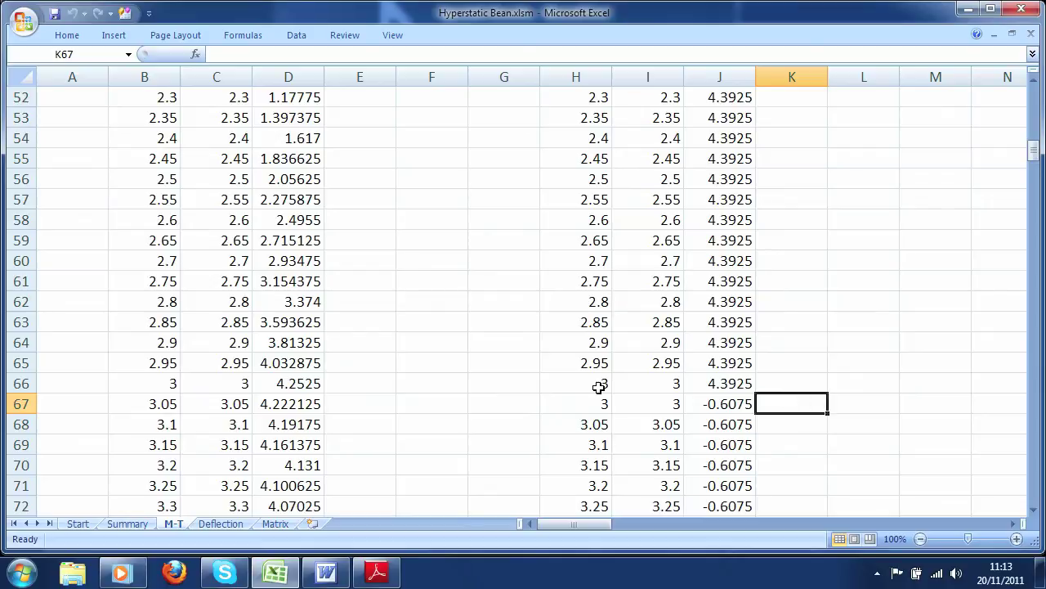
Review the worked example of a three-span beam with a cantilever in the TreMomenti PDF, and return to Excel.
click(378, 572)
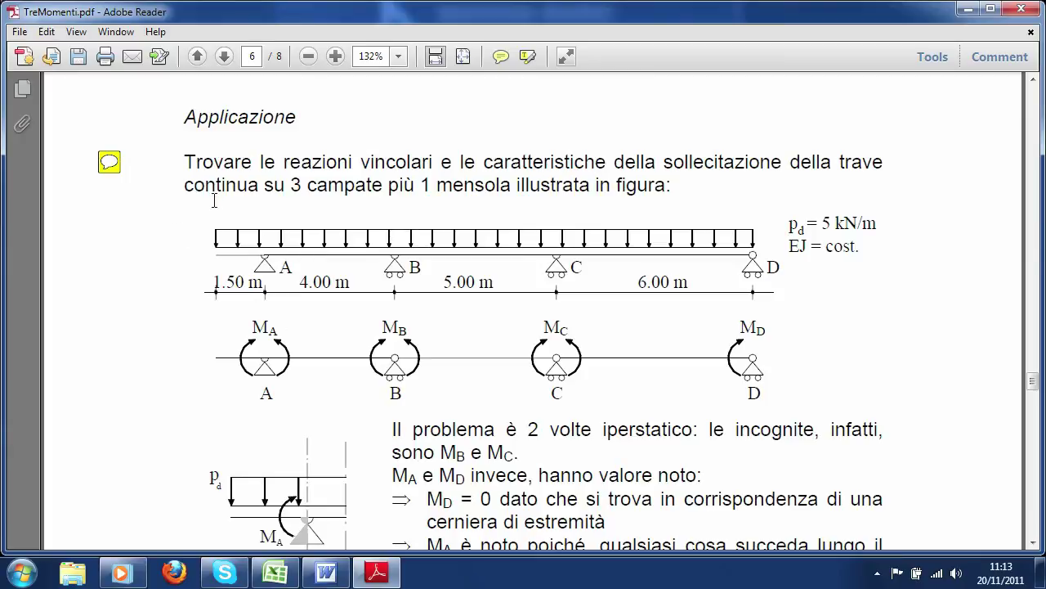
mouse_move(108, 162)
click(274, 574)
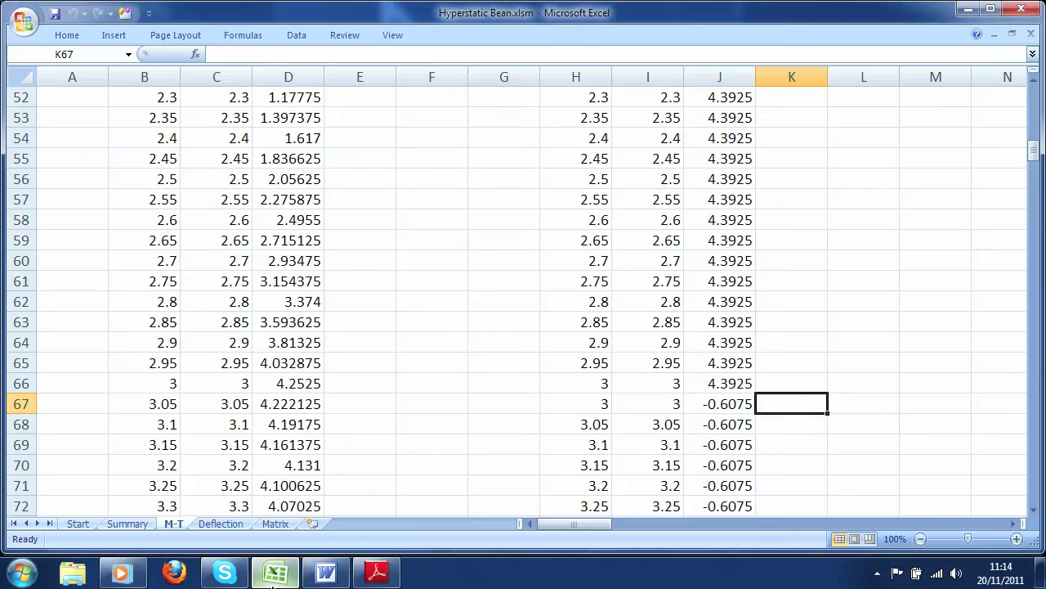
Start a new Hyperstatic calculation from the Start sheet, permanently deleting the old result sheets, and define 3 spans without fixed ends.
click(77, 524)
click(168, 152)
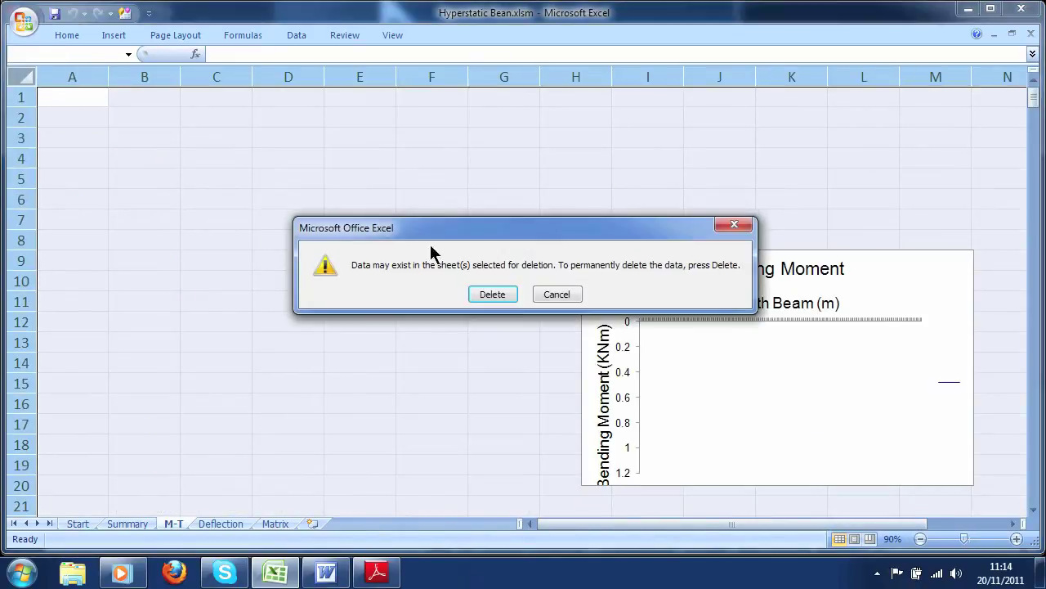
click(484, 293)
click(484, 293)
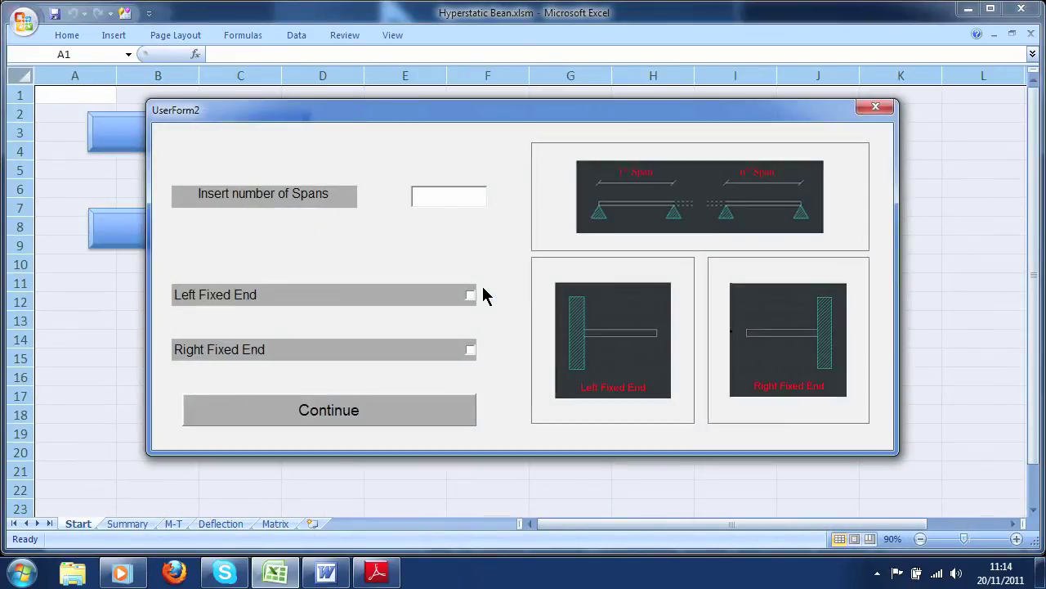
text(3)
click(409, 421)
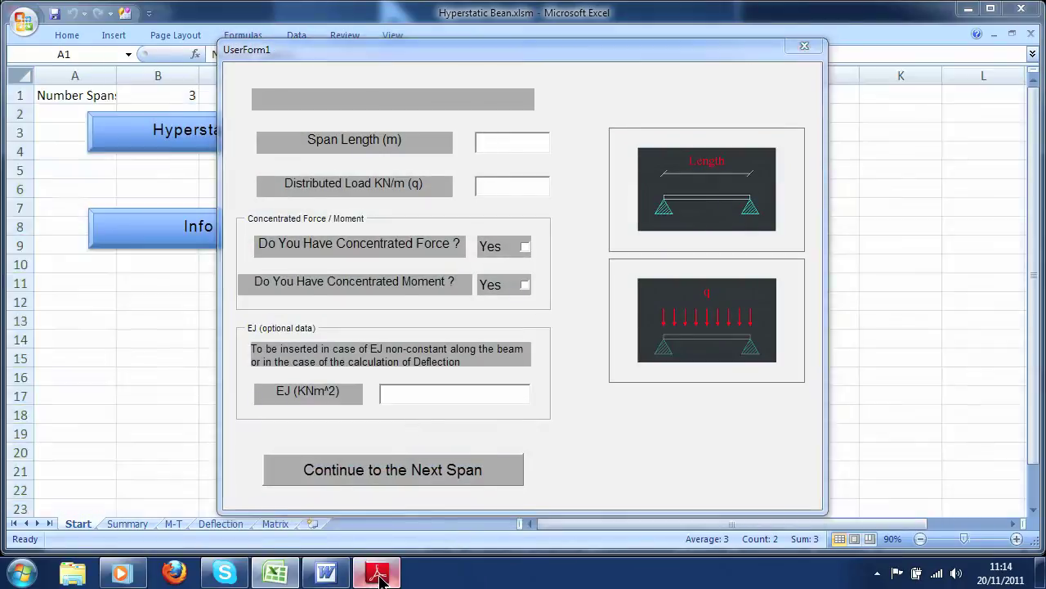
Check the first span's data in the PDF example, and set its length to 4 m and distributed load to 5 KN/m.
click(376, 573)
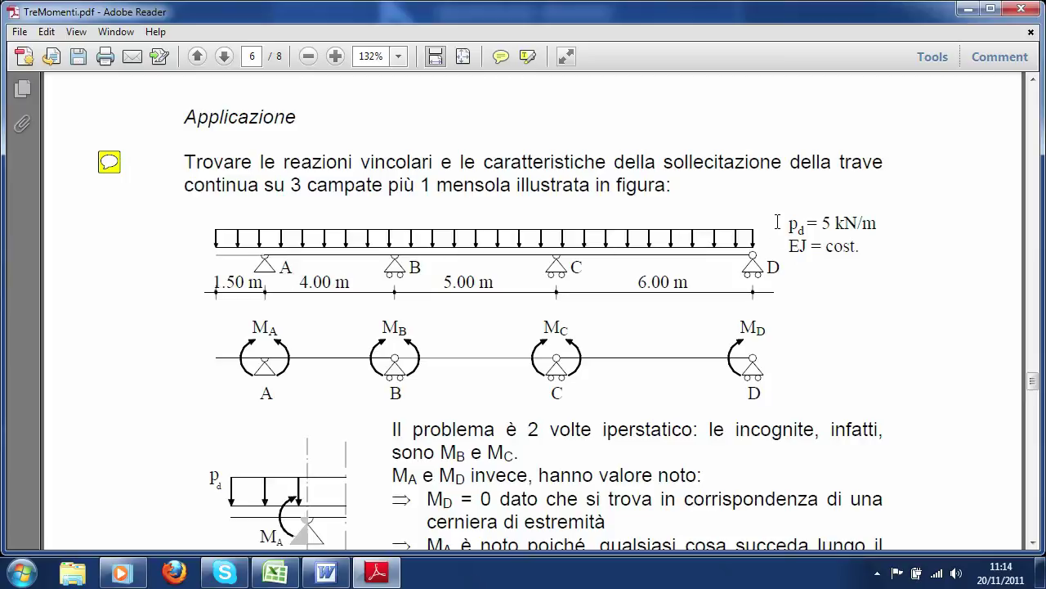
click(275, 574)
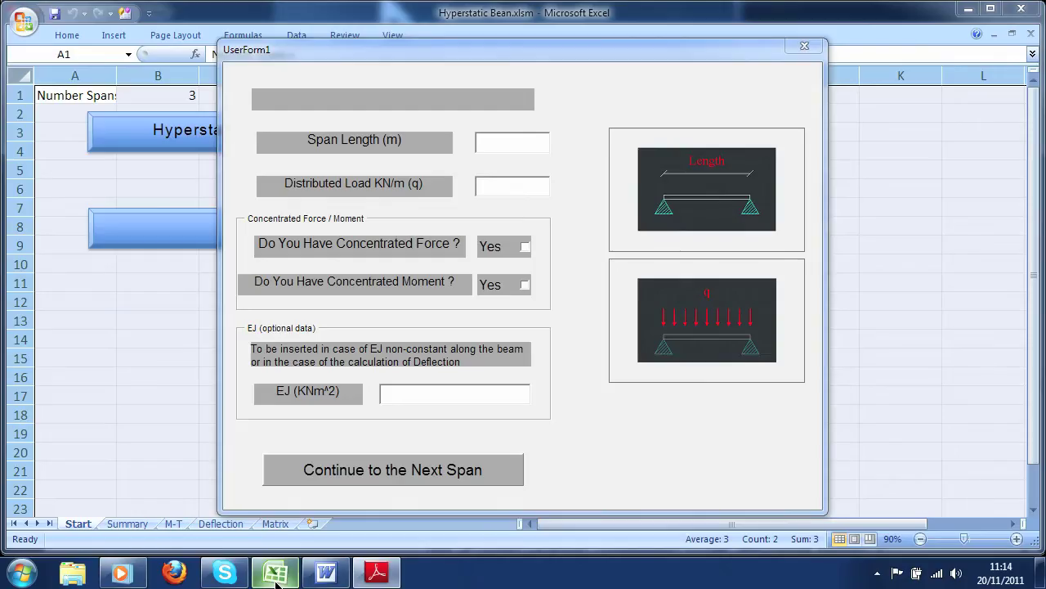
text(4)
key(Tab)
text(5)
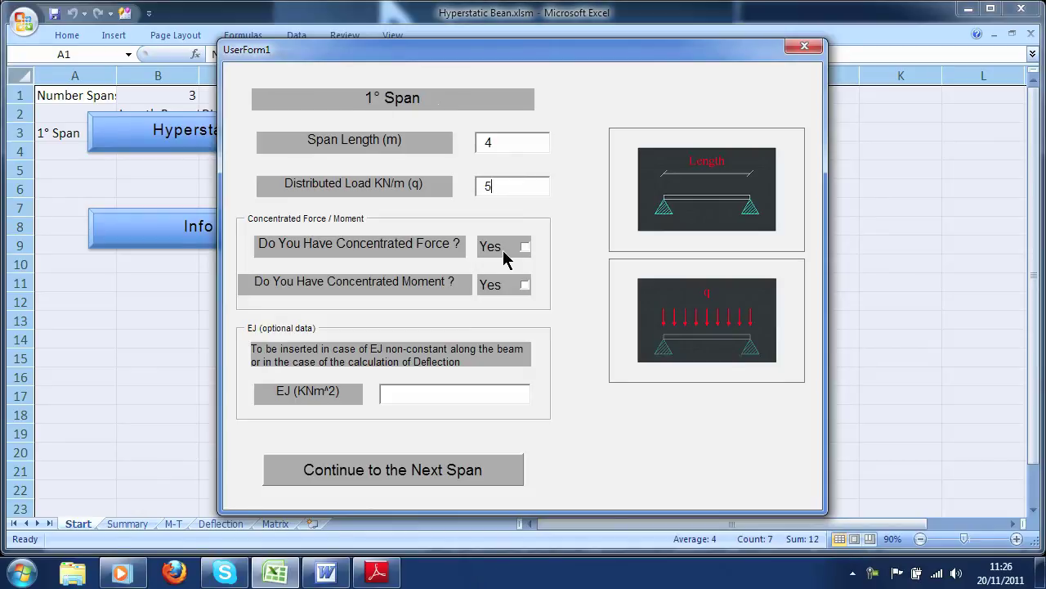
Add a single 7.5 KN concentrated force to the first span, 0 m from its left support.
click(526, 246)
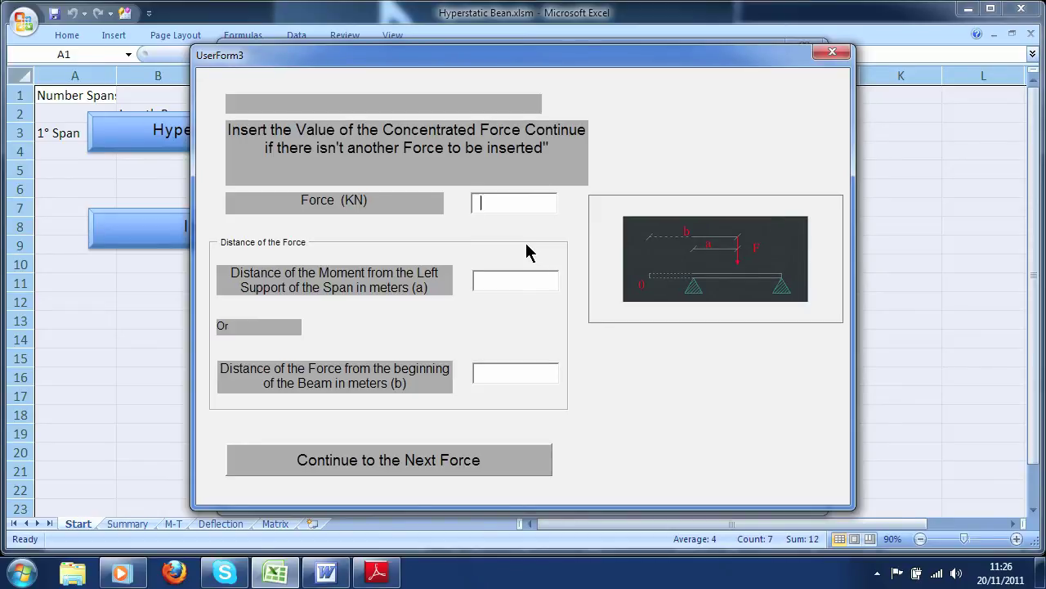
text(7.5)
key(Tab)
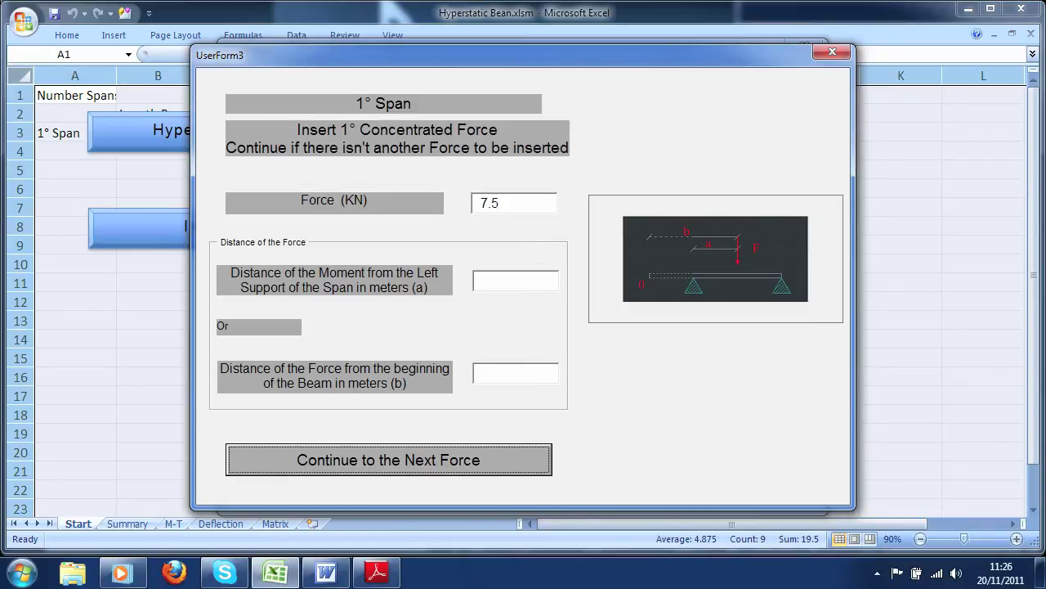
click(503, 282)
text(0)
click(446, 461)
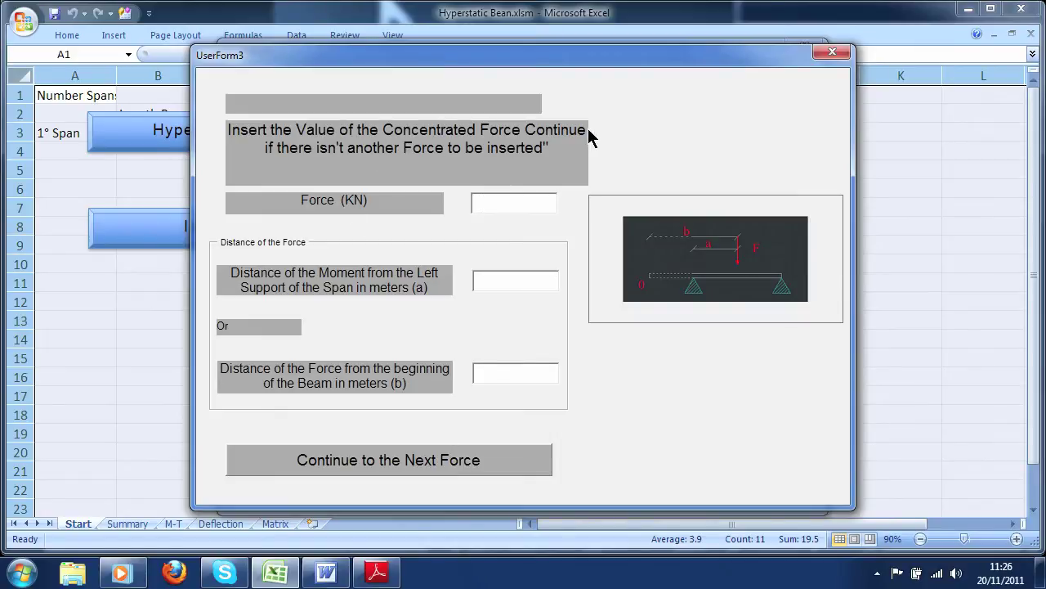
click(449, 463)
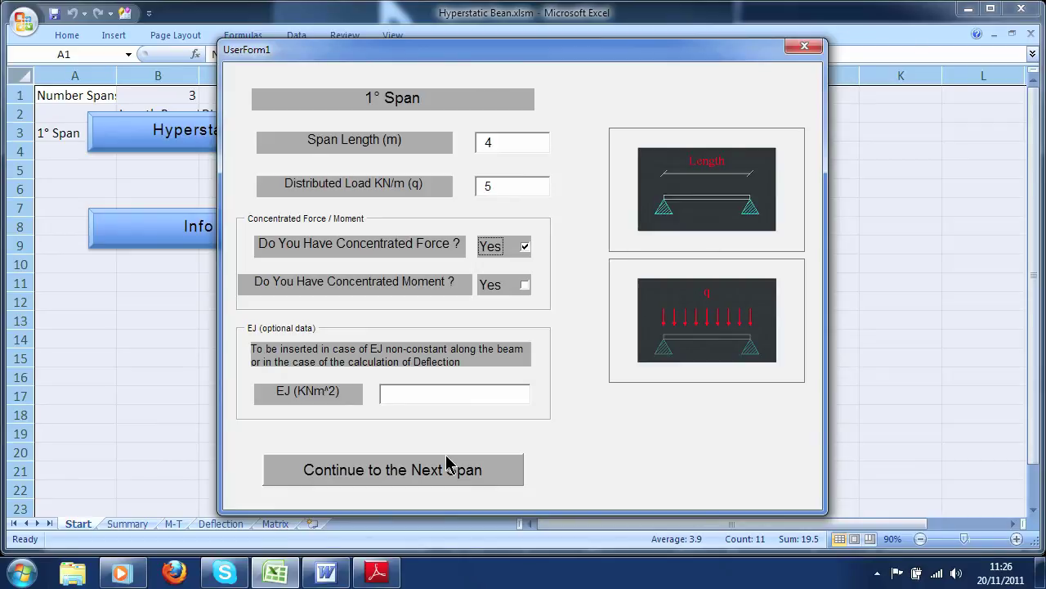
Add a concentrated moment of -5.625 KNm at 0 m from the first span's left support, and continue to the second span.
click(524, 286)
click(524, 285)
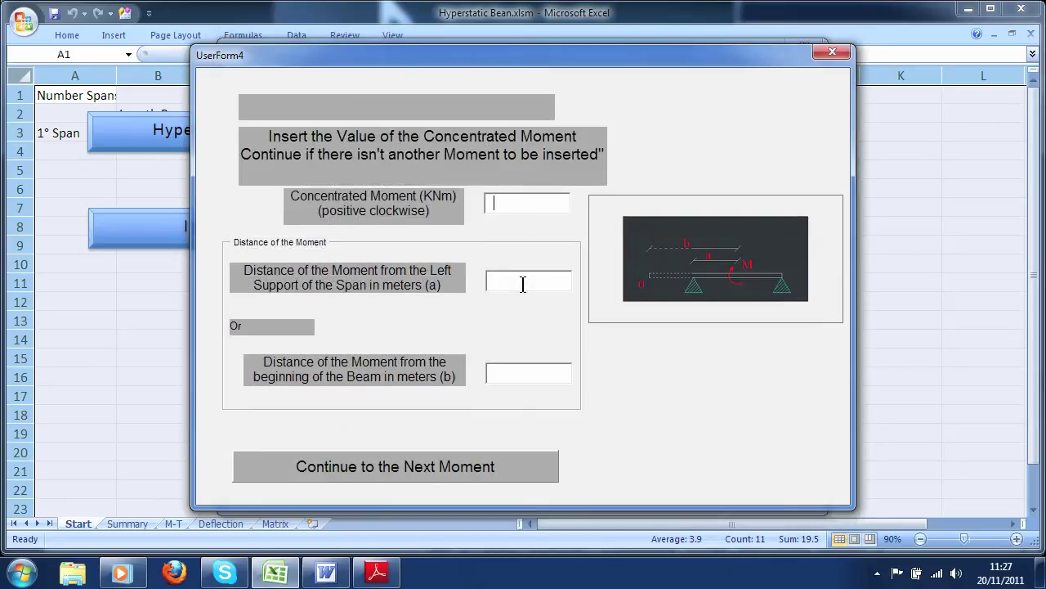
text(-)
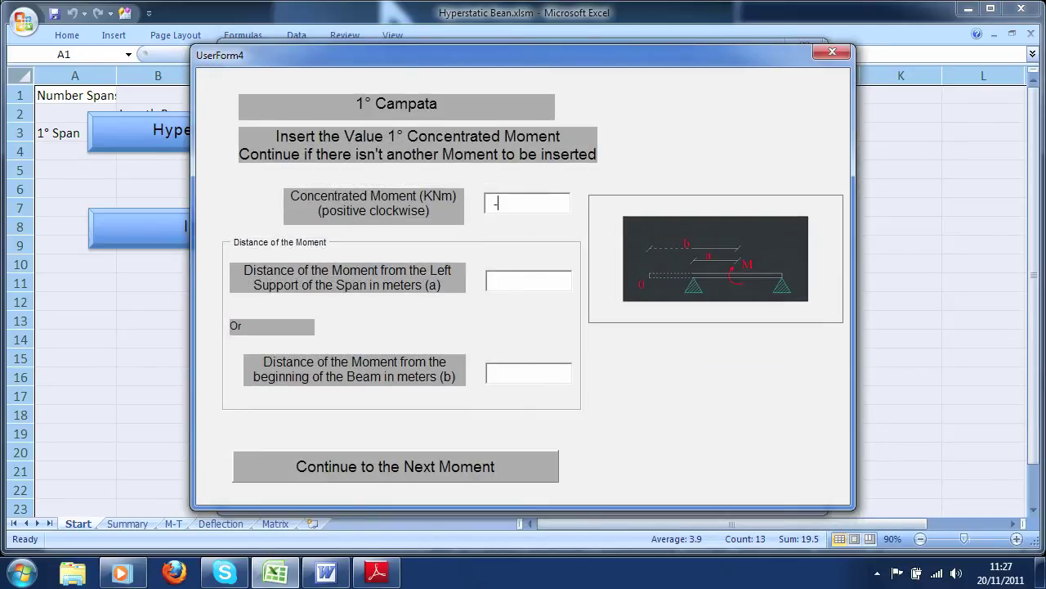
text(5.625)
text(0)
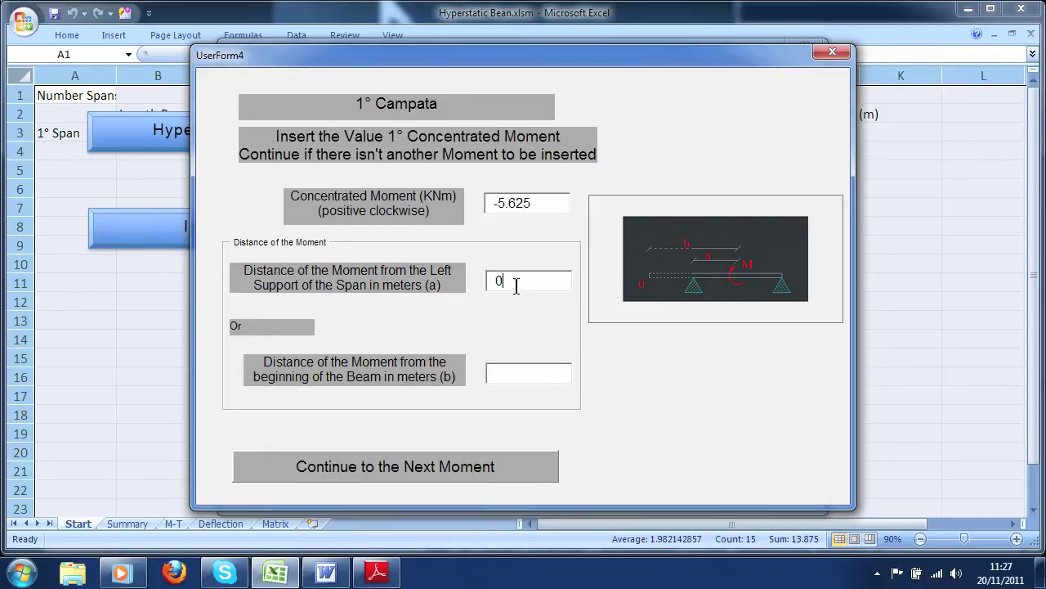
click(468, 473)
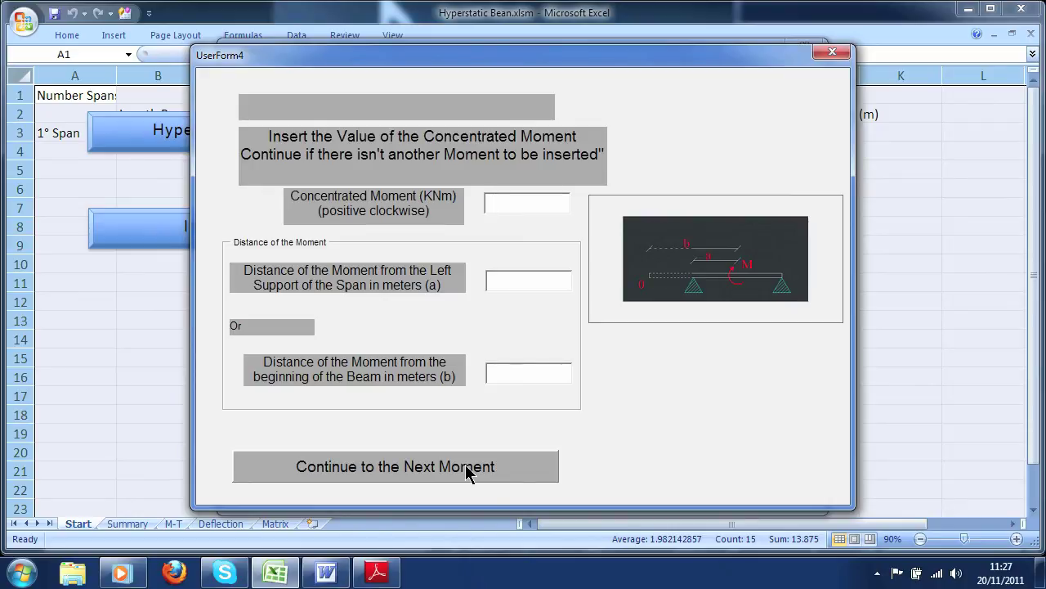
click(469, 473)
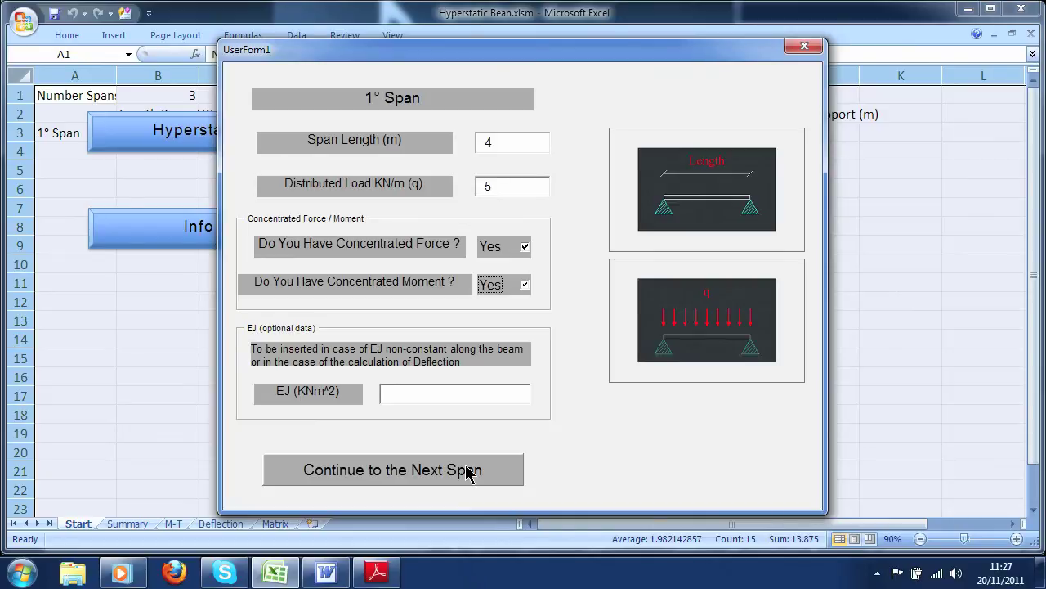
click(468, 473)
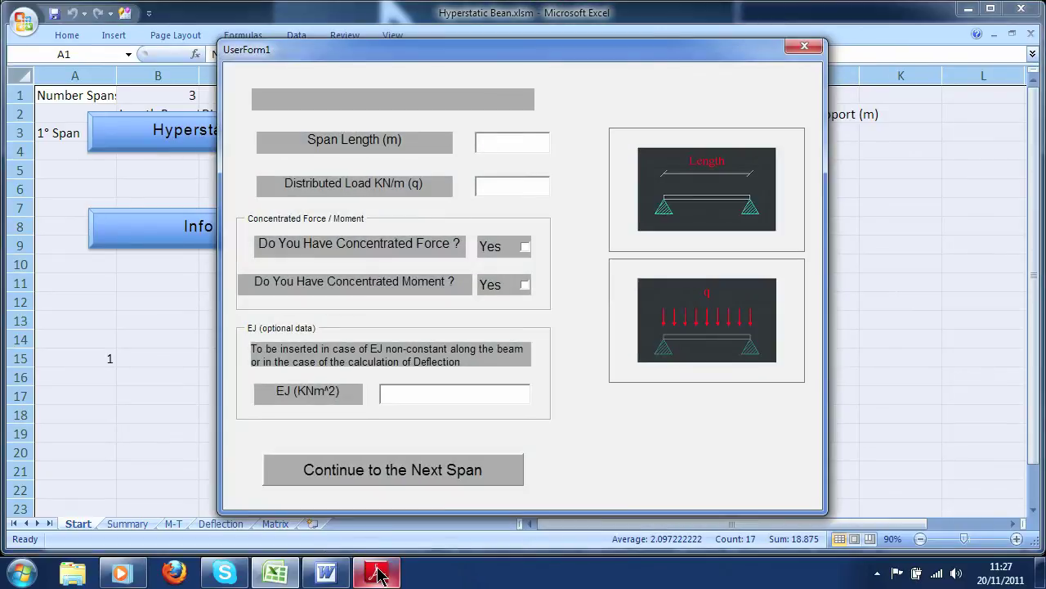
Check the second span in the PDF example, set its length to 5 m and load to 5 KN/m, and continue.
click(378, 575)
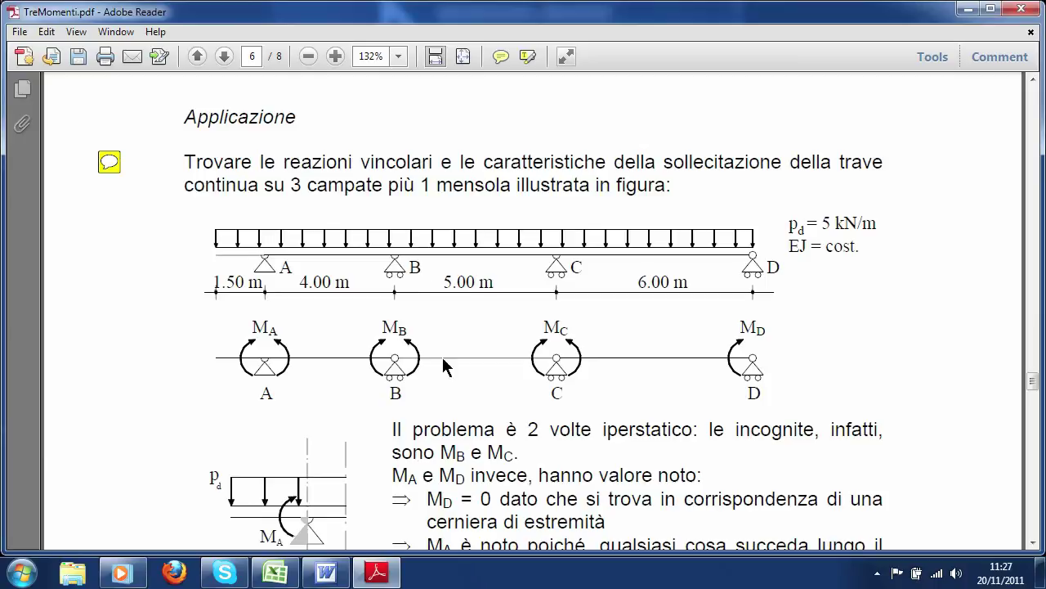
click(275, 575)
text(5)
key(Tab)
text(5)
key(Tab)
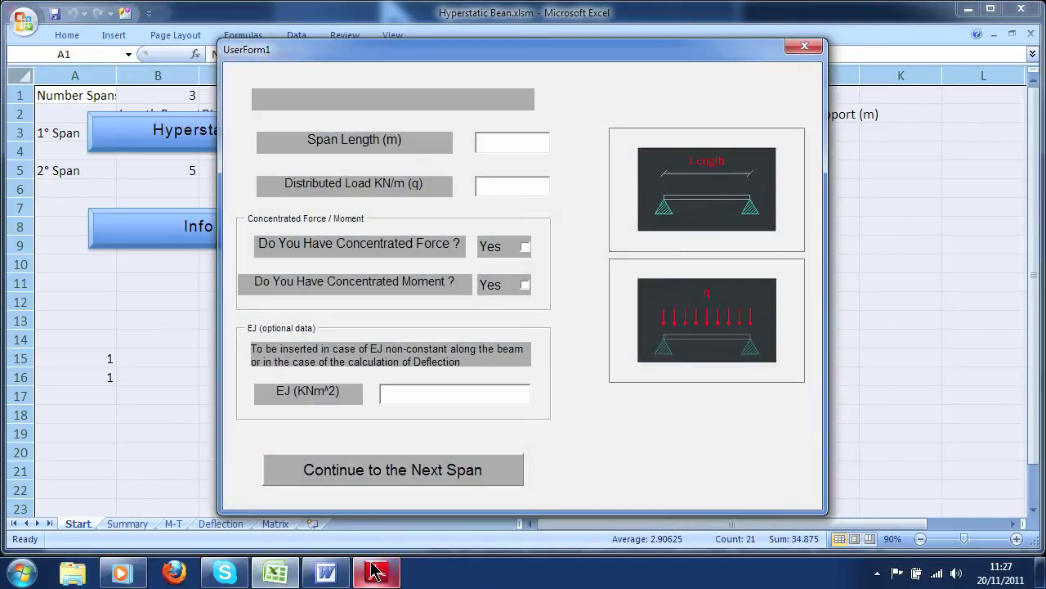
Check the third span in the PDF, set its length to 6 m and load to 5 KN/m, and run the calculation.
click(376, 575)
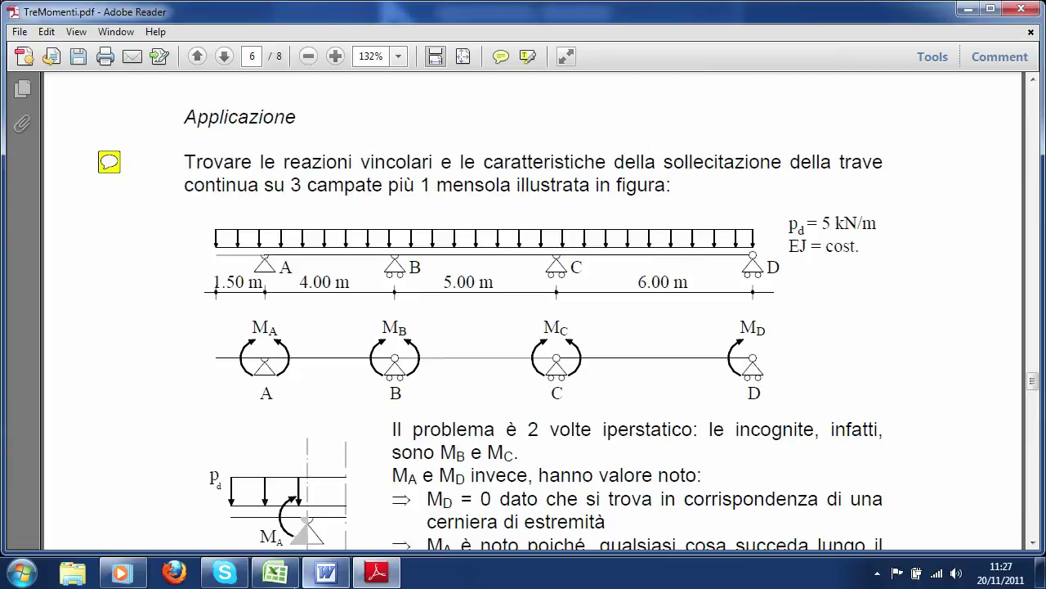
click(287, 579)
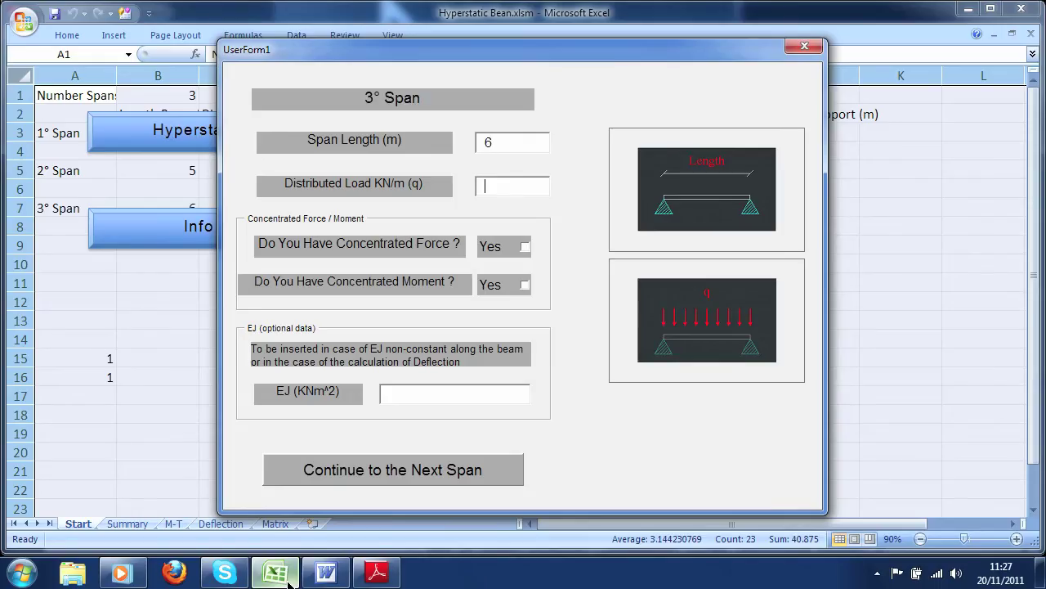
text(5)
key(Return)
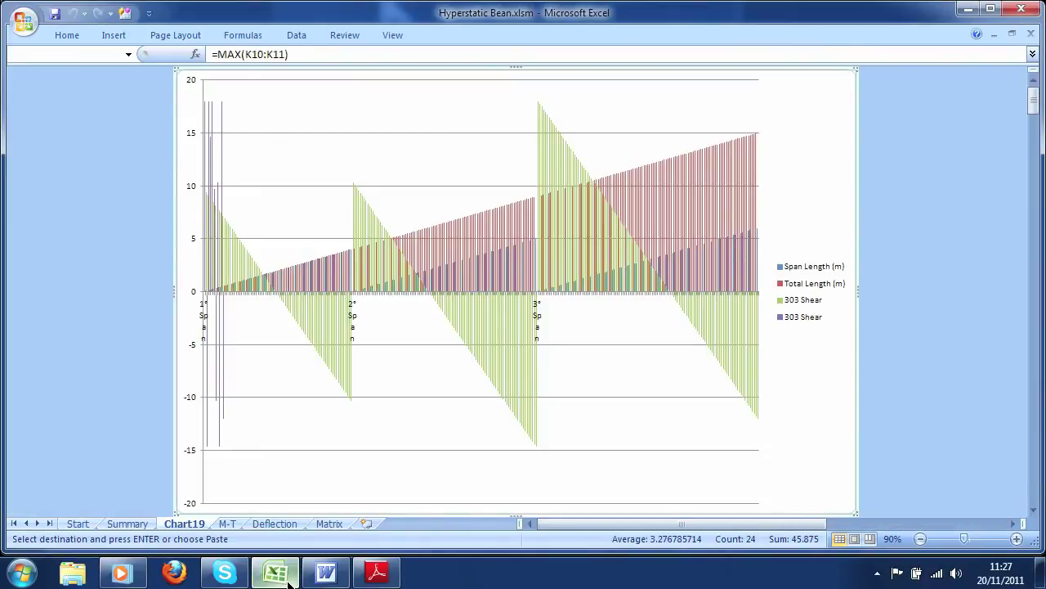
key(Return)
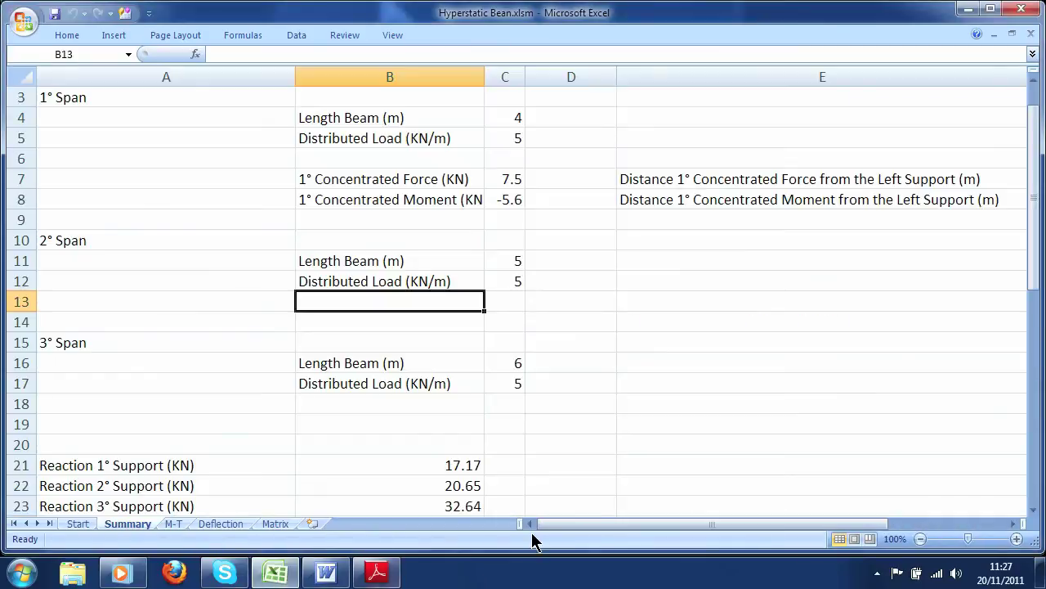
Compare the first support reaction on the Summary sheet with the cantilever and A - B span results in the TreMomenti PDF.
click(502, 464)
scroll(502, 464, down, 4)
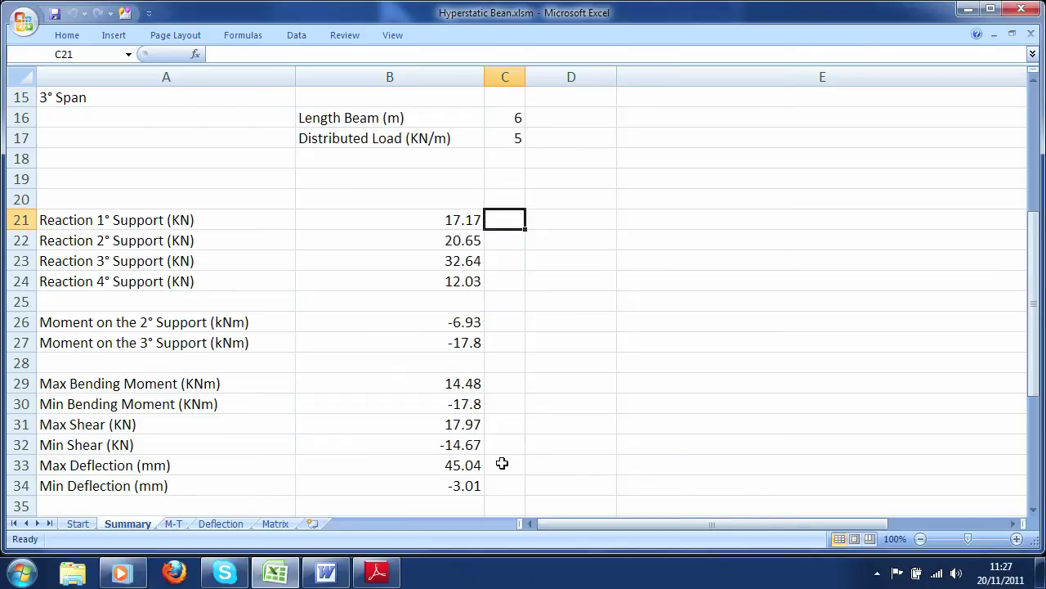
click(377, 572)
scroll(486, 330, down, 3)
scroll(485, 330, down, 10)
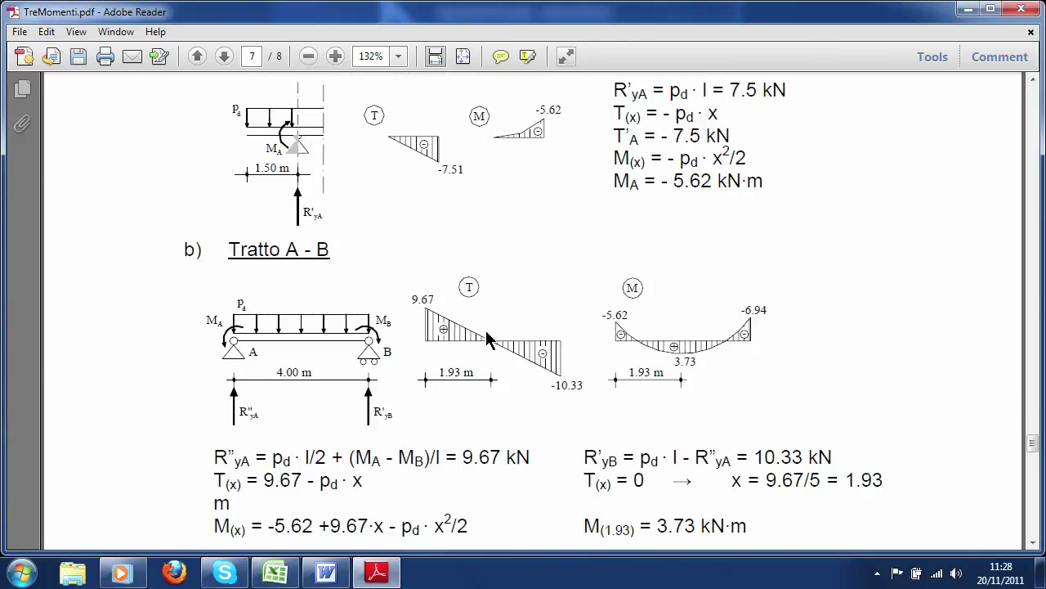
scroll(485, 330, up, 2)
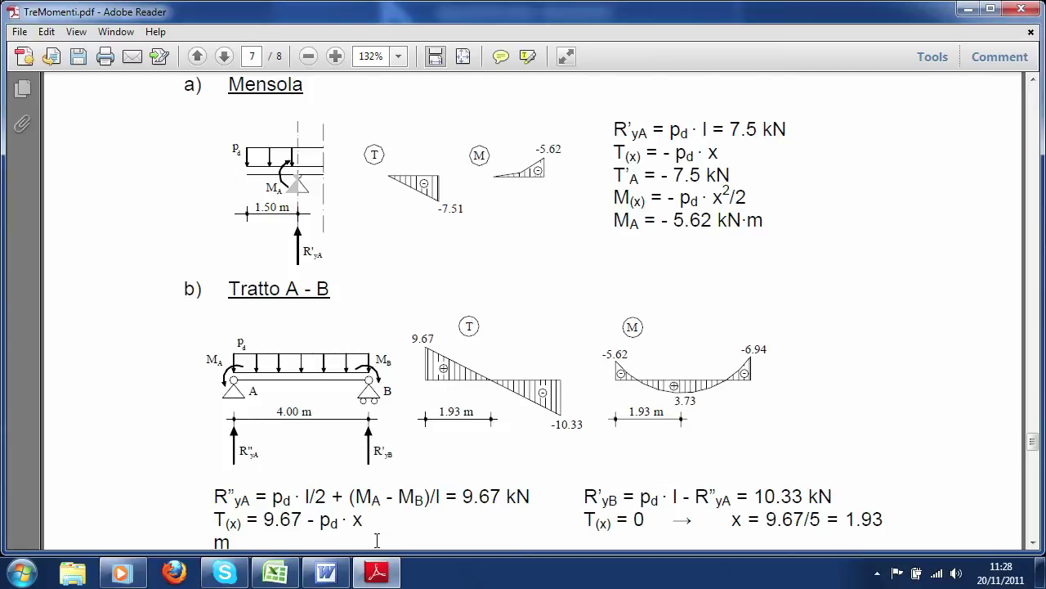
Compare the second support reaction on the Summary sheet with the A - B and B - C span results in the TreMomenti PDF.
click(275, 572)
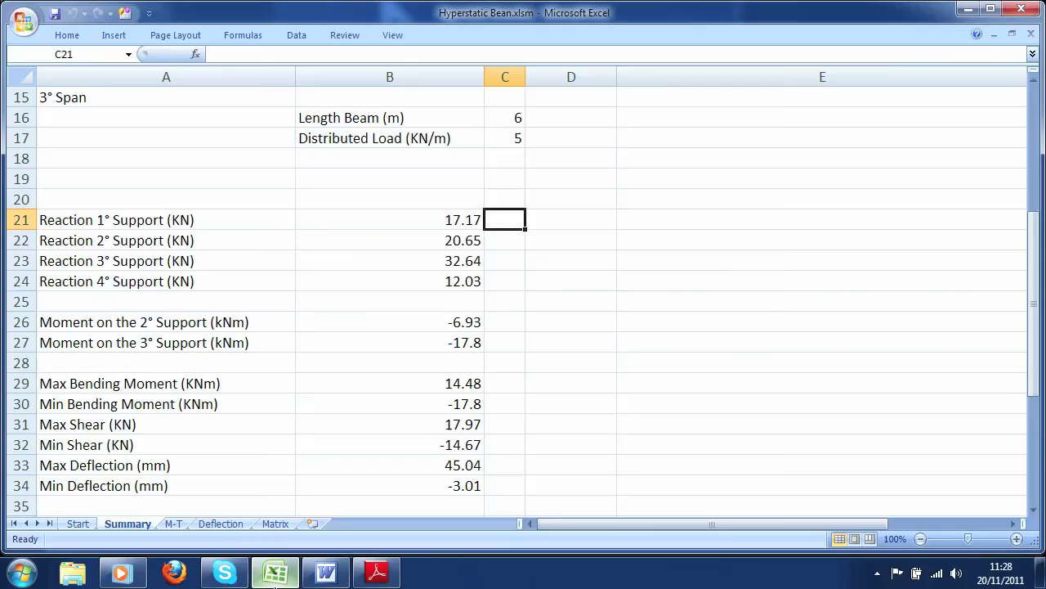
click(509, 244)
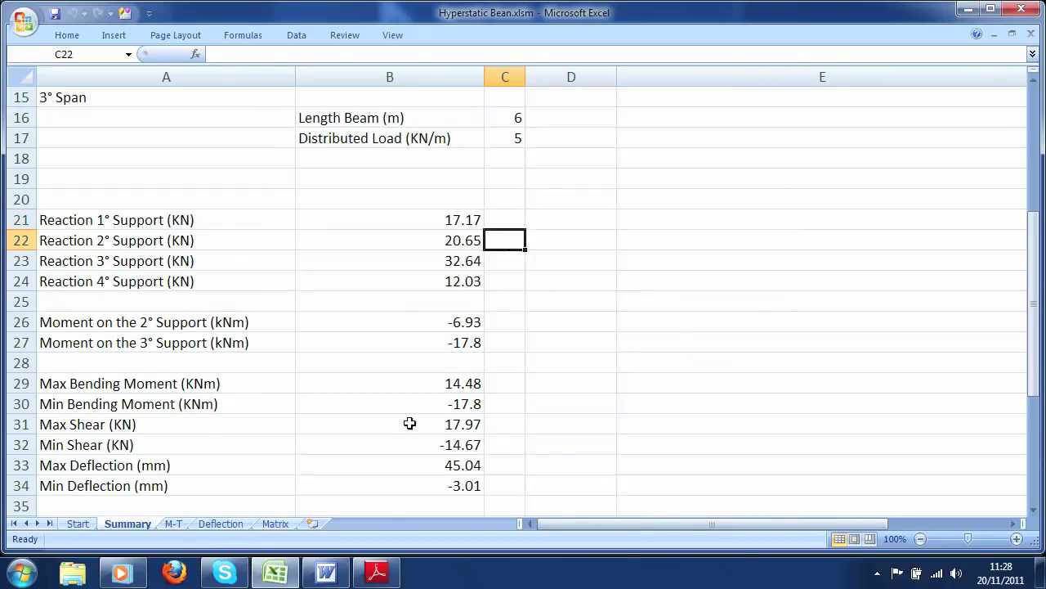
click(377, 572)
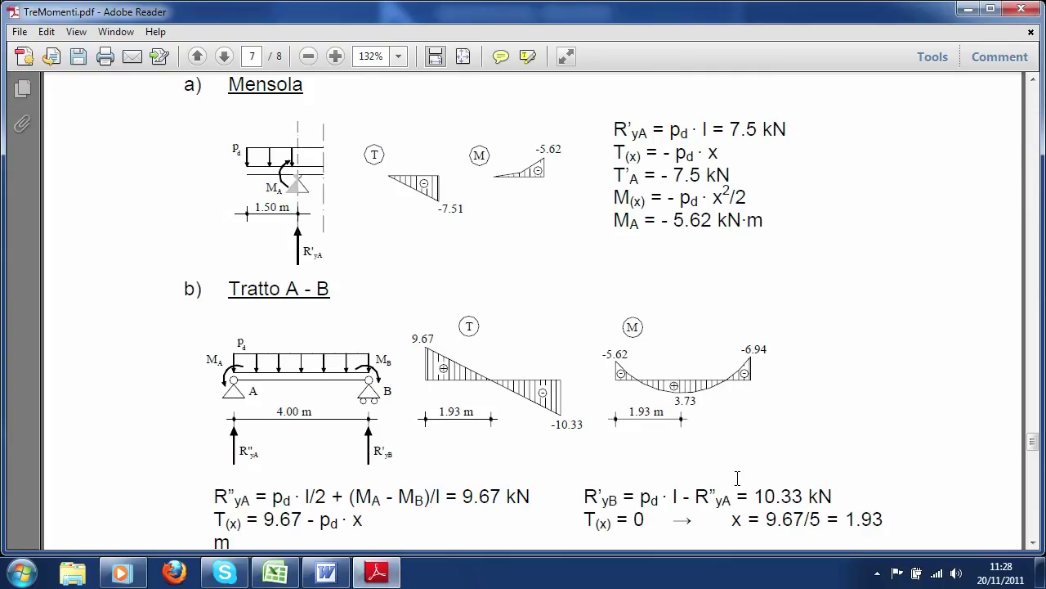
scroll(822, 499, down, 10)
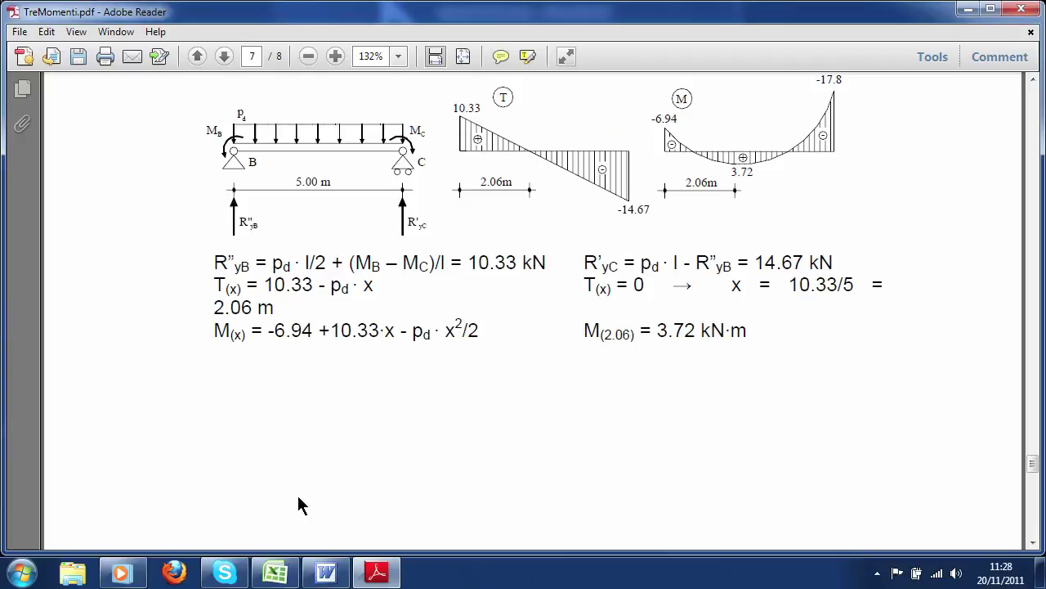
Compare the third support reaction on the Summary sheet with the B - C and C - D span results in the PDF.
click(275, 572)
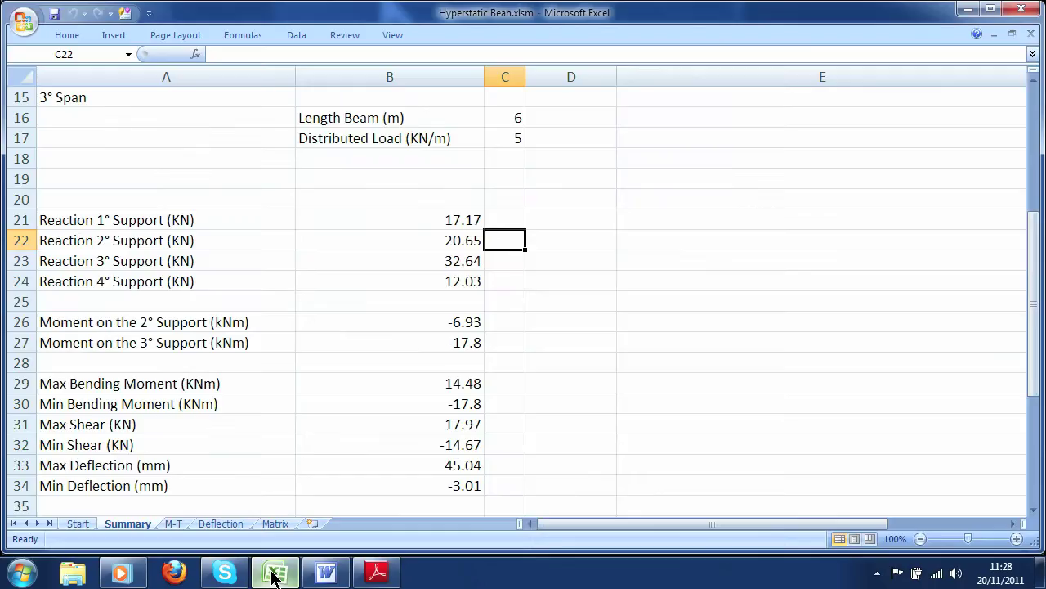
click(508, 259)
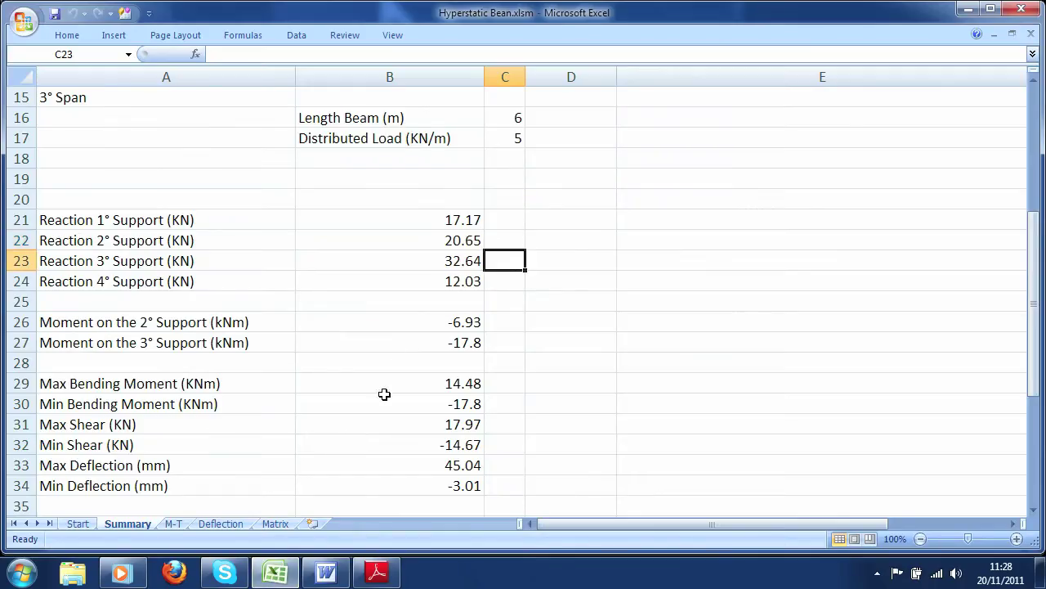
click(383, 575)
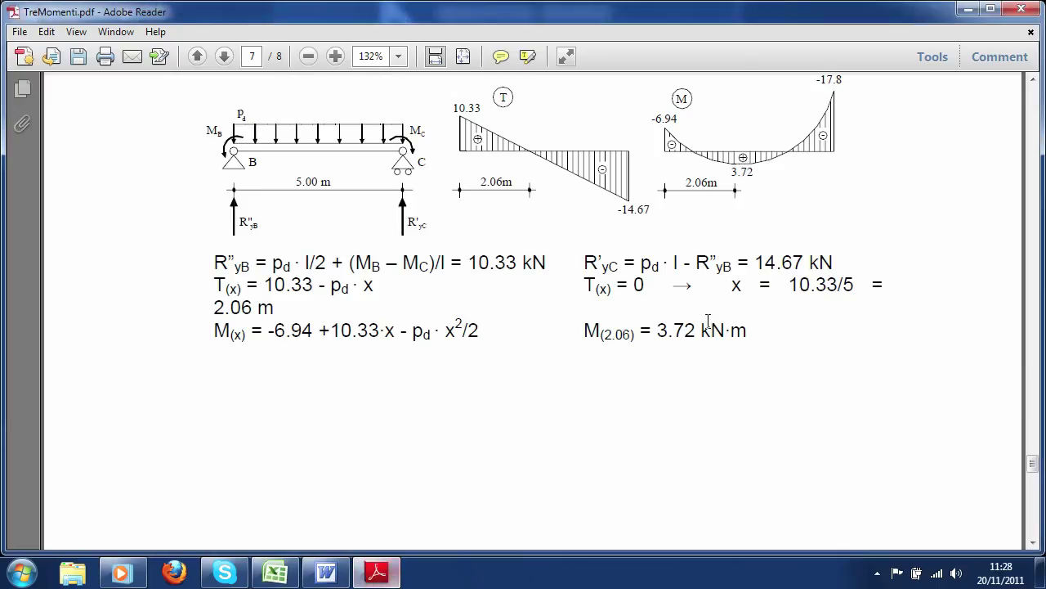
scroll(813, 258, down, 10)
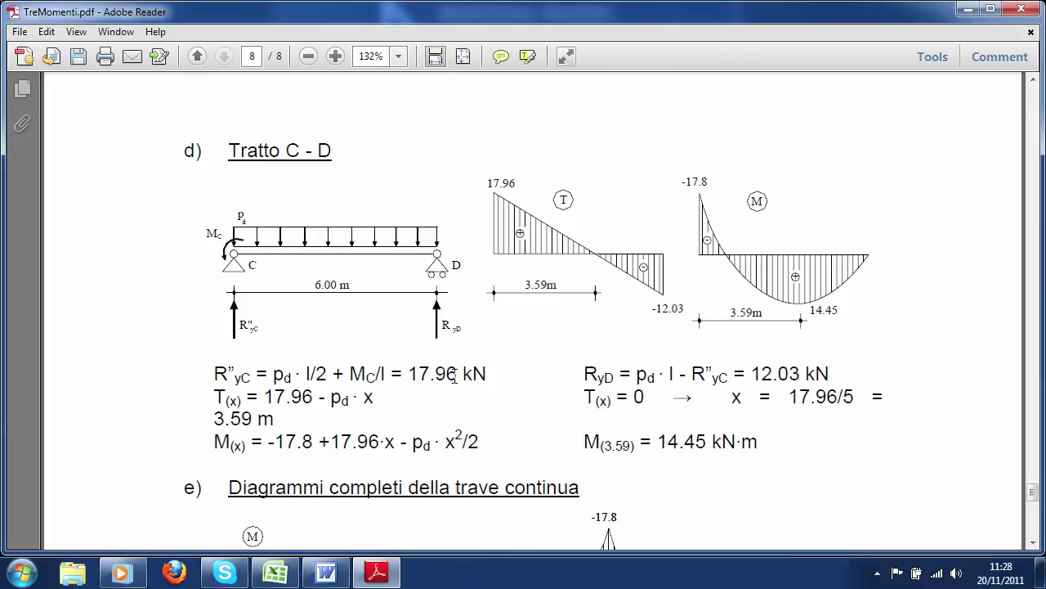
Compare the fourth support reaction on the Summary sheet with the end reaction of span C - D in the PDF.
click(278, 574)
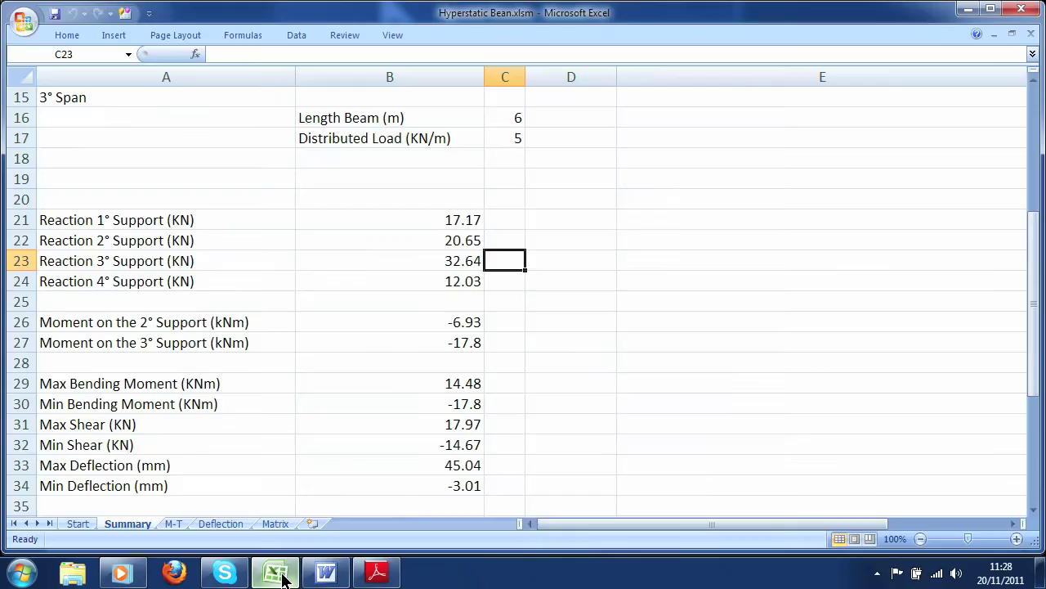
click(509, 283)
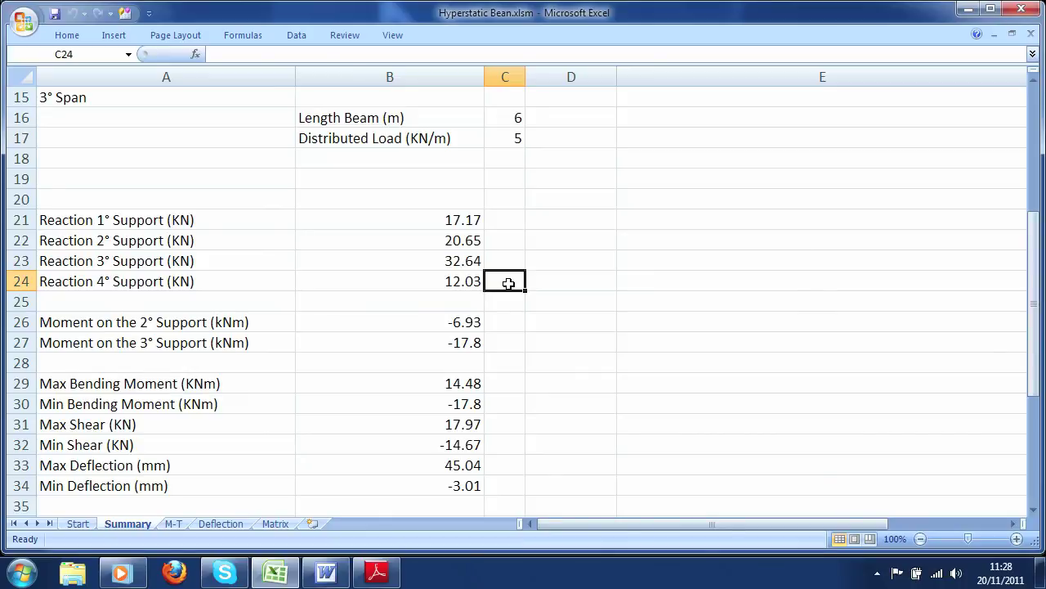
click(377, 573)
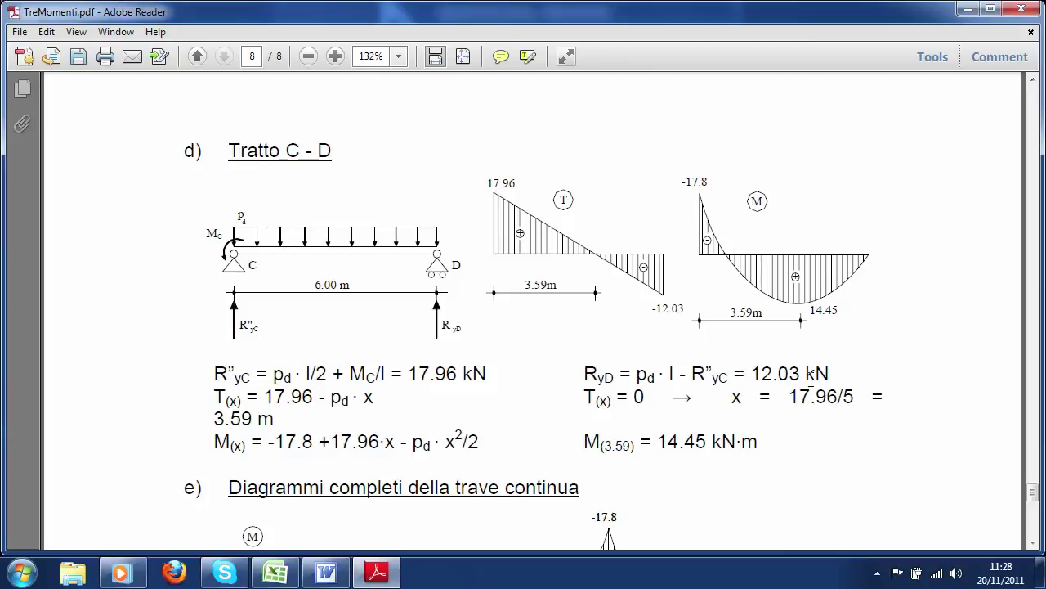
Compare the moment on the second support with point B of the PDF's complete moment diagram.
click(272, 578)
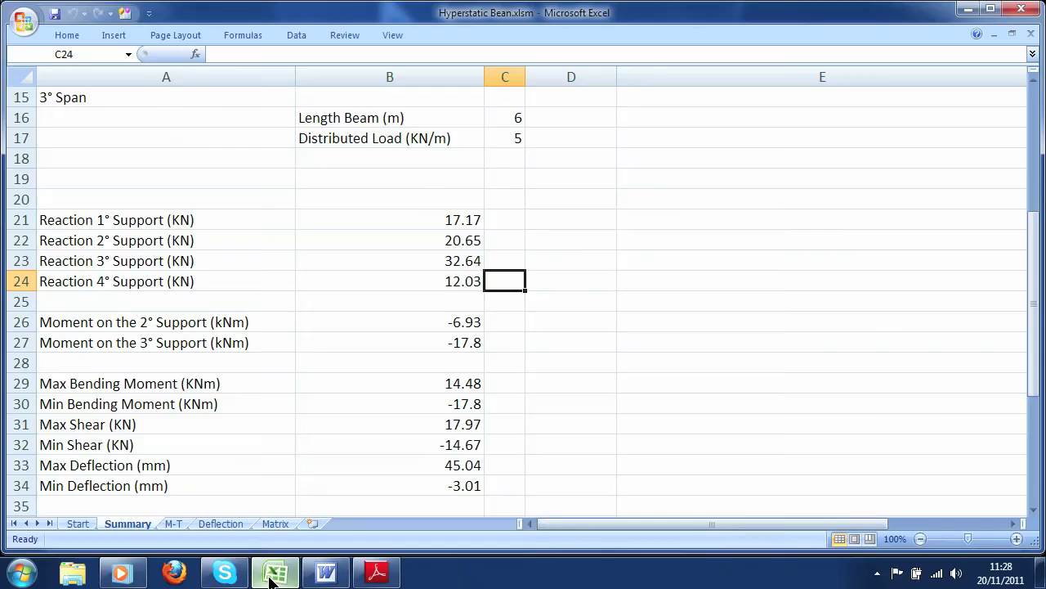
click(501, 323)
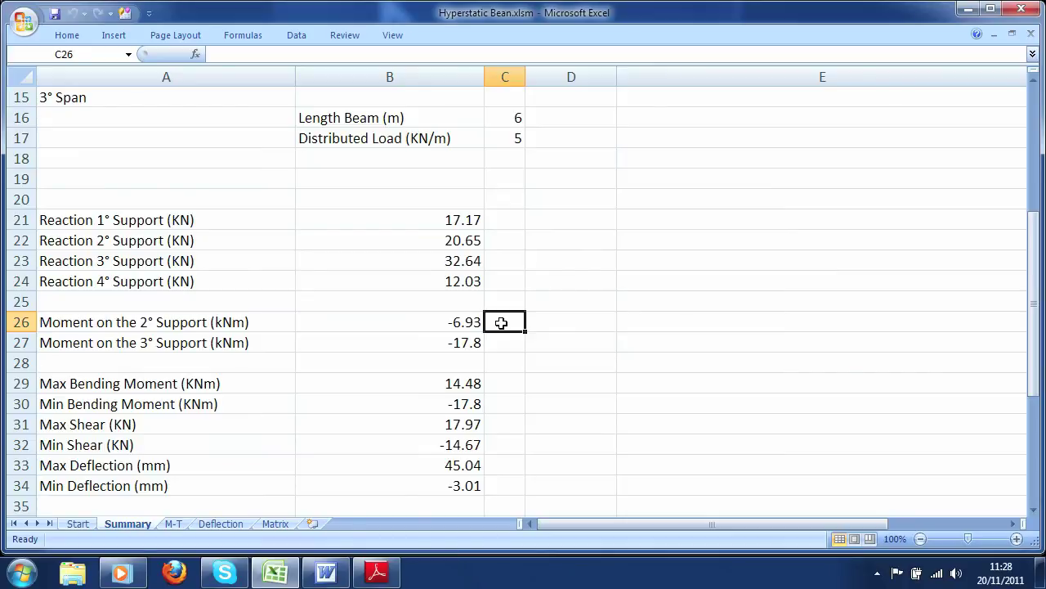
click(378, 574)
scroll(469, 378, down, 6)
scroll(469, 378, up, 4)
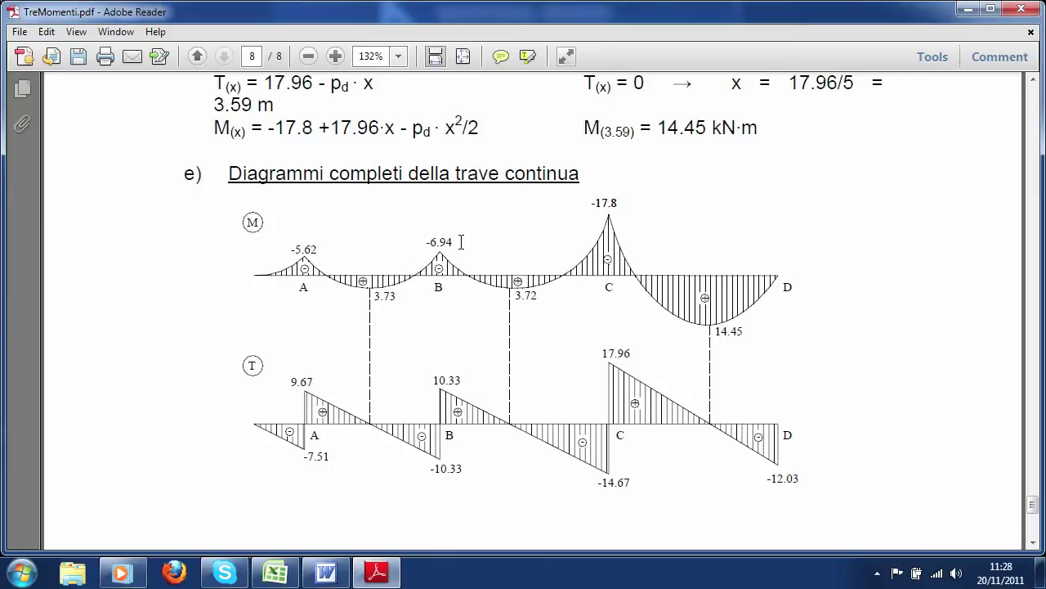
Compare the moment on the third support with point C of the PDF's complete moment diagram.
click(275, 570)
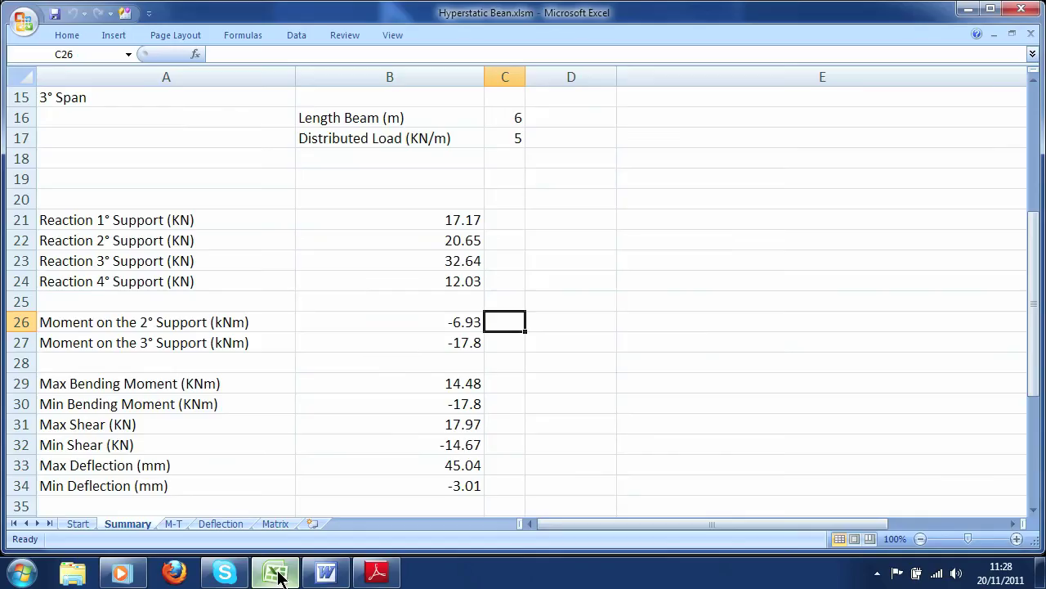
click(503, 341)
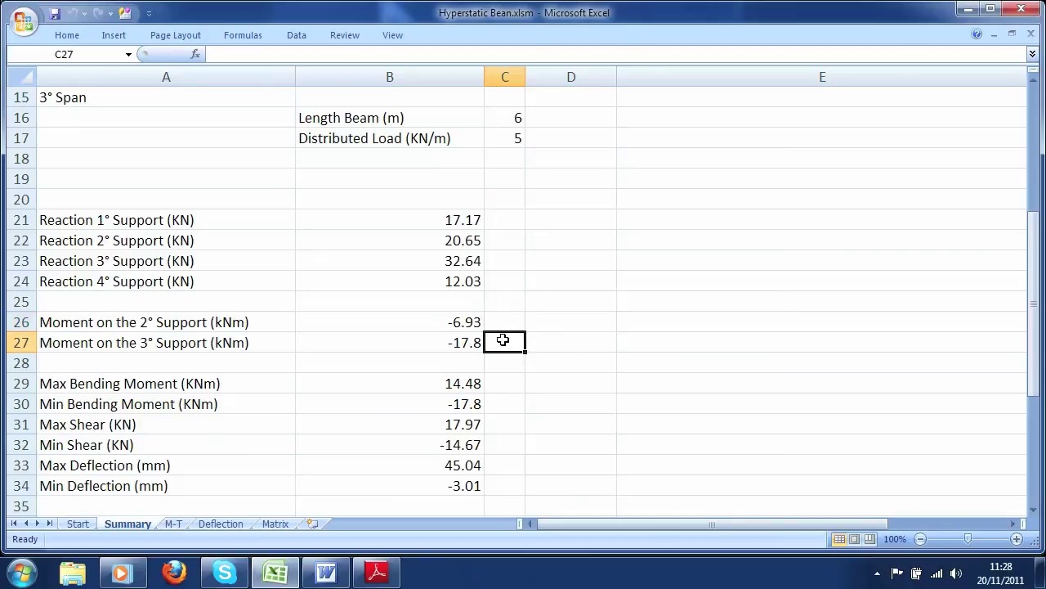
click(378, 574)
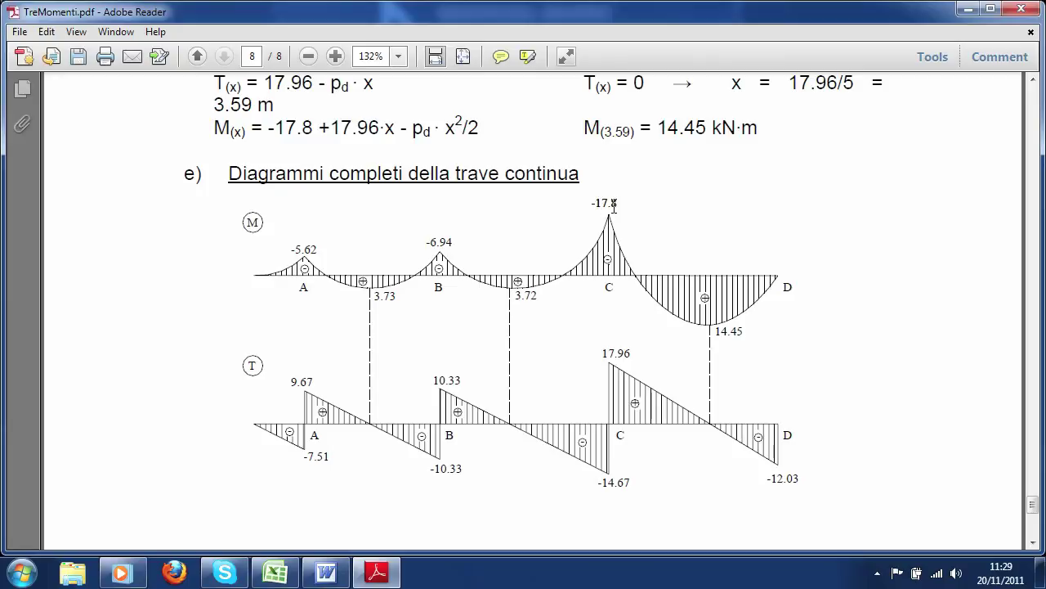
Enlarge the Bending Moment chart on the M-T sheet so it extends from about column A to column K.
click(276, 571)
click(174, 524)
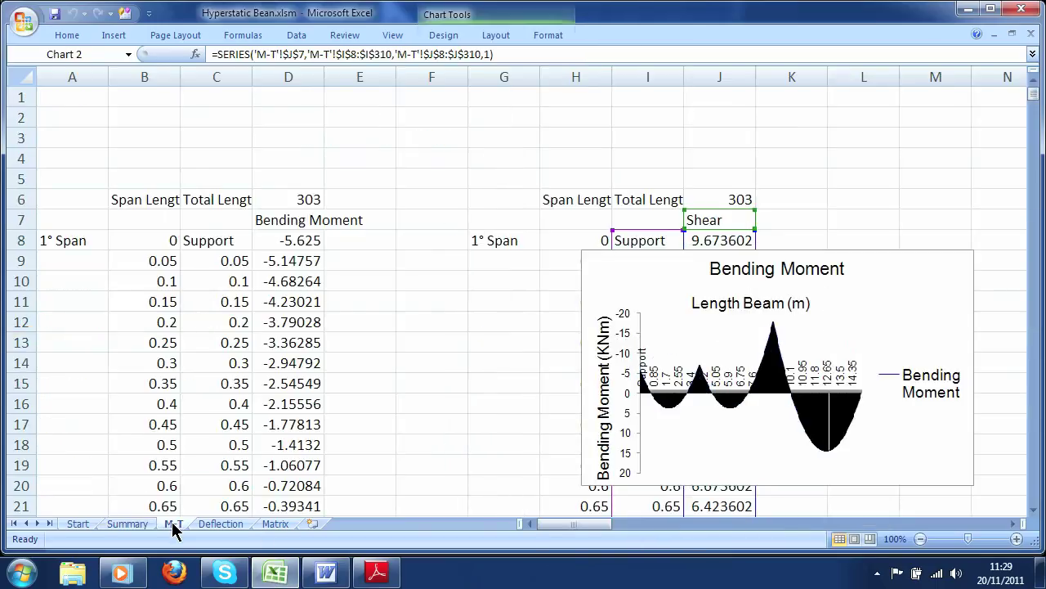
click(596, 275)
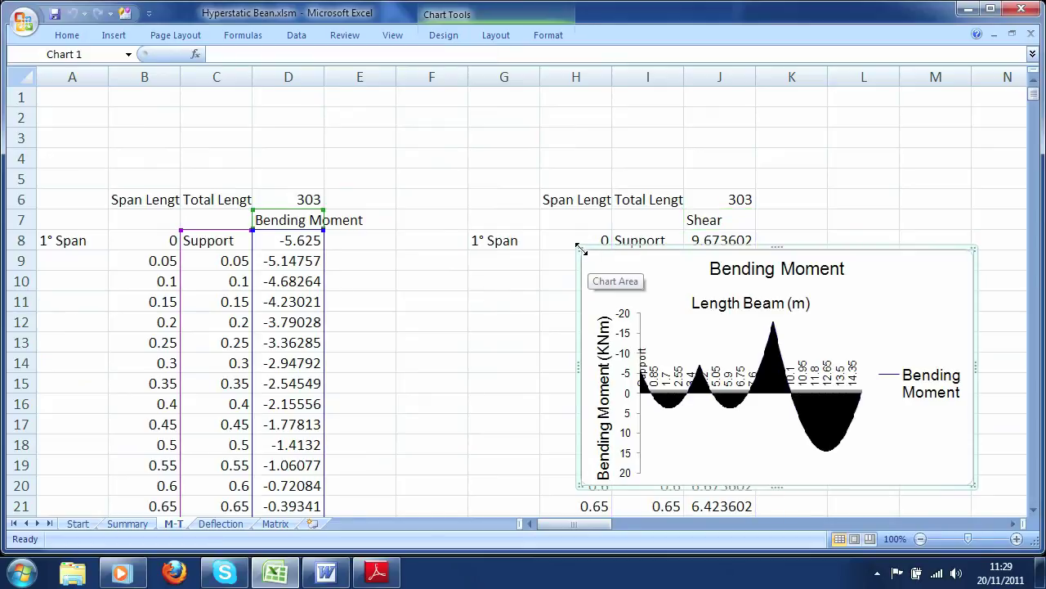
drag(581, 247, 75, 127)
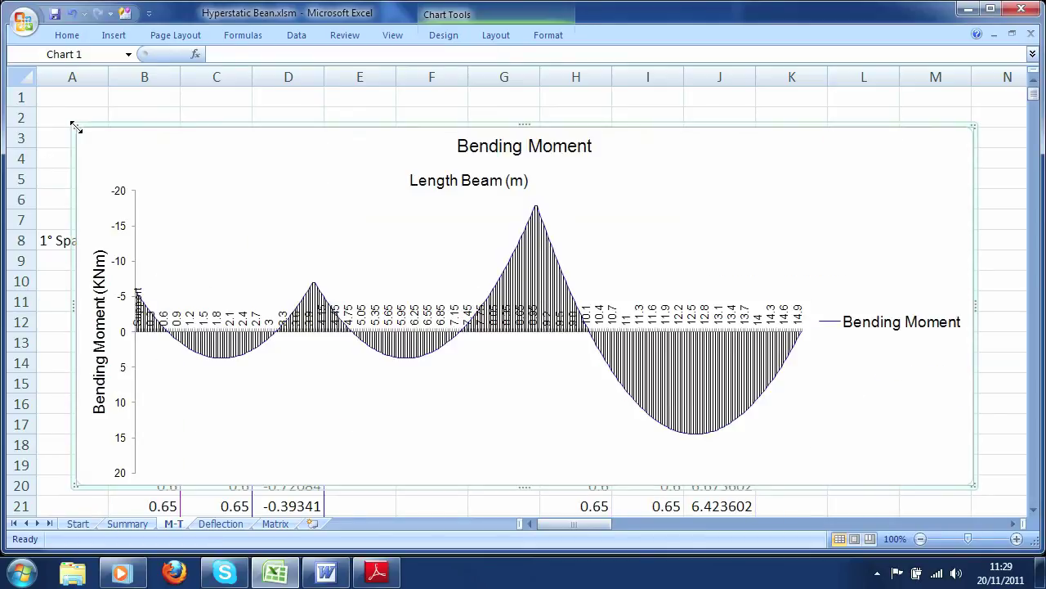
Enlarge the Shear chart to extend from about column A to column K and compare it with the PDF's shear diagram.
scroll(251, 199, down, 6)
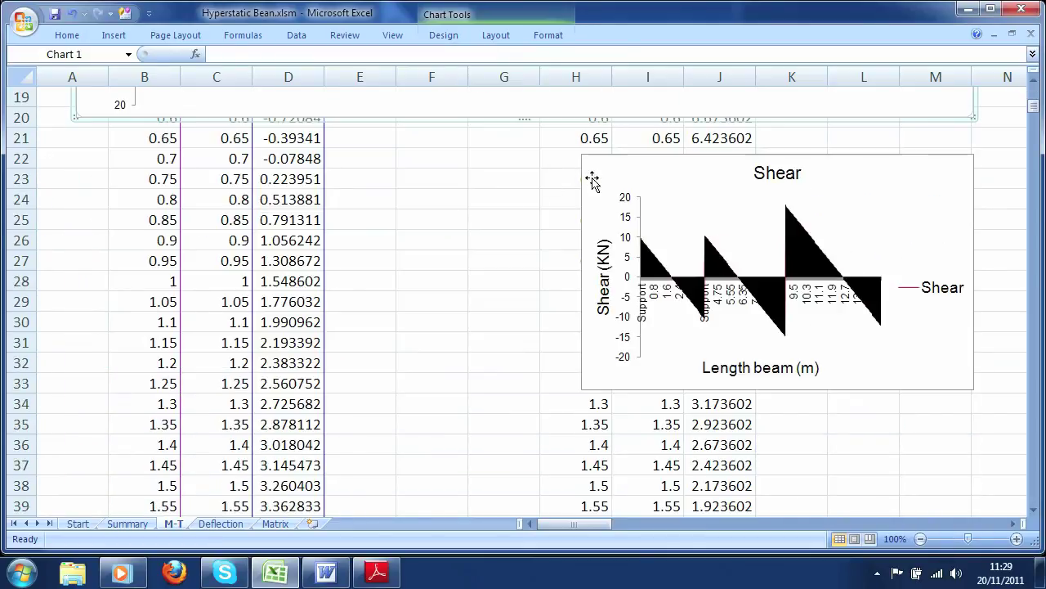
click(597, 351)
drag(581, 389, 74, 419)
click(377, 572)
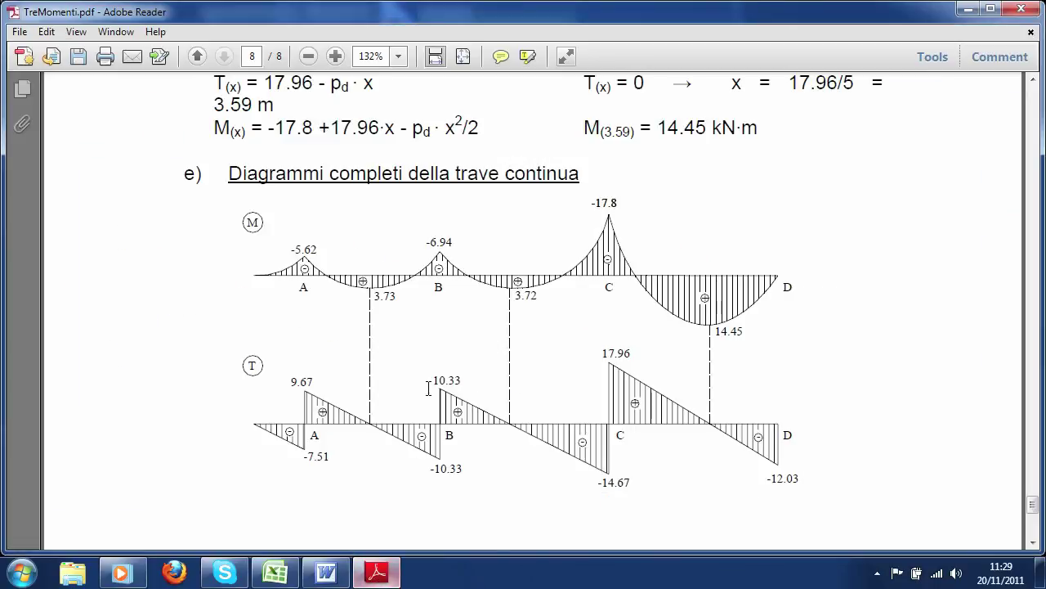
click(274, 572)
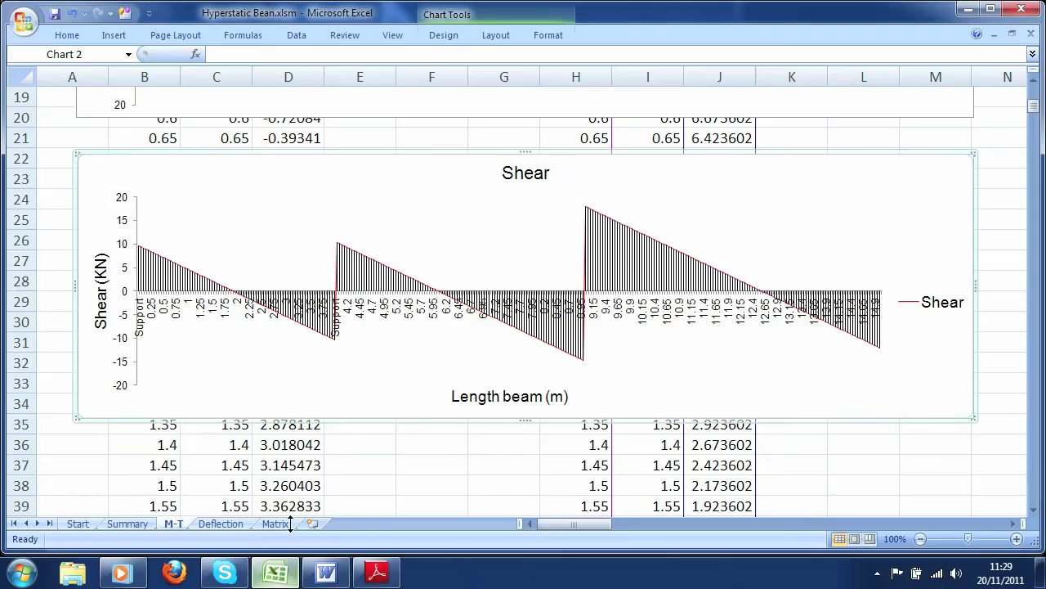
Move the Bending Moment chart clear of the moment data columns and select the first span's moment at 0 m.
scroll(429, 348, up, 6)
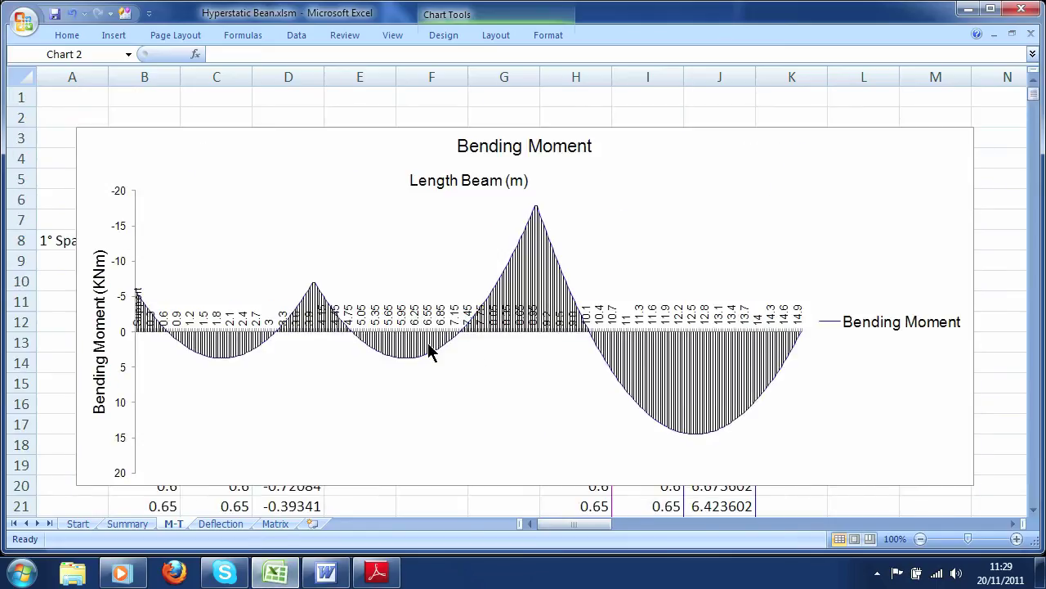
drag(127, 160, 435, 155)
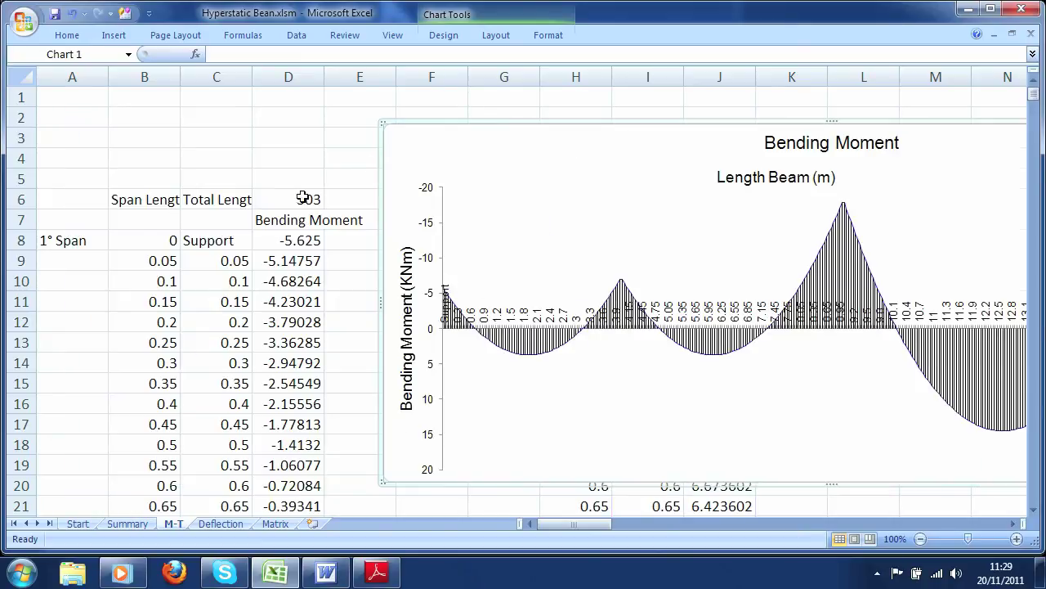
click(307, 241)
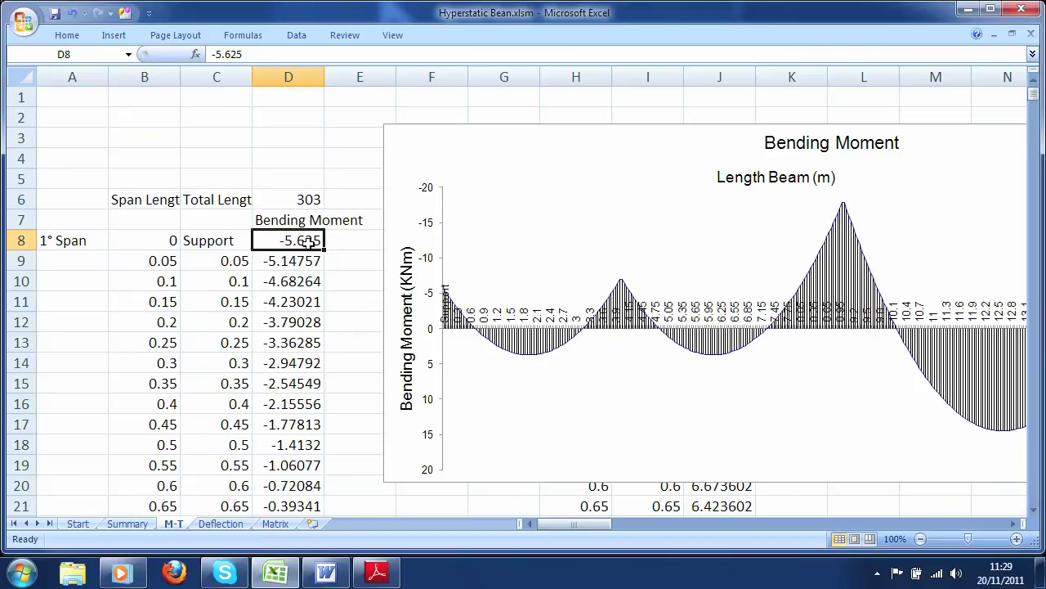
Review the Shear chart on the M-T sheet against the complete continuous-beam diagrams in the PDF.
scroll(406, 335, down, 9)
scroll(407, 339, up, 4)
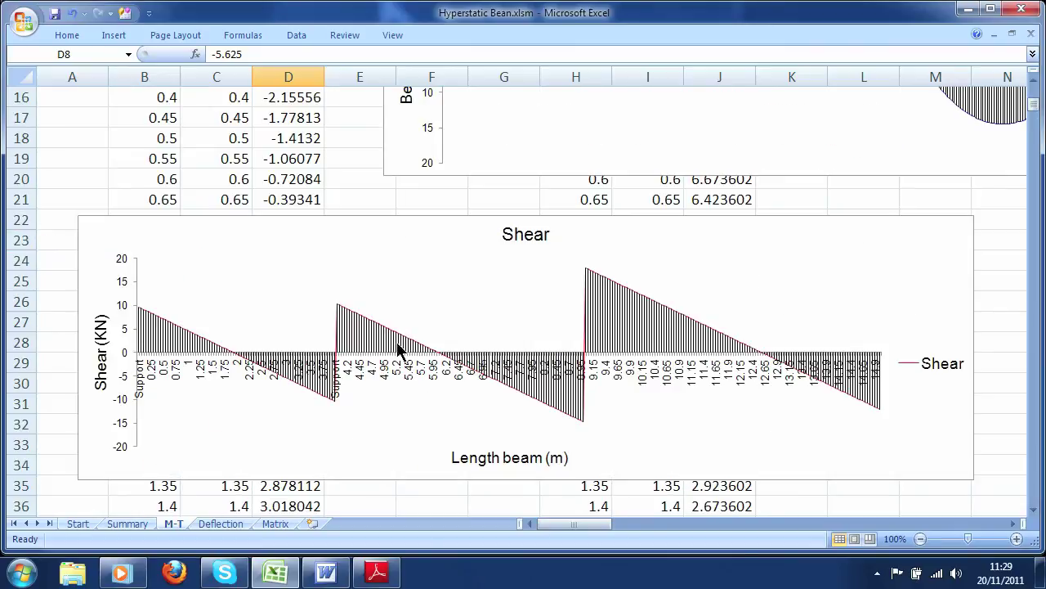
click(378, 575)
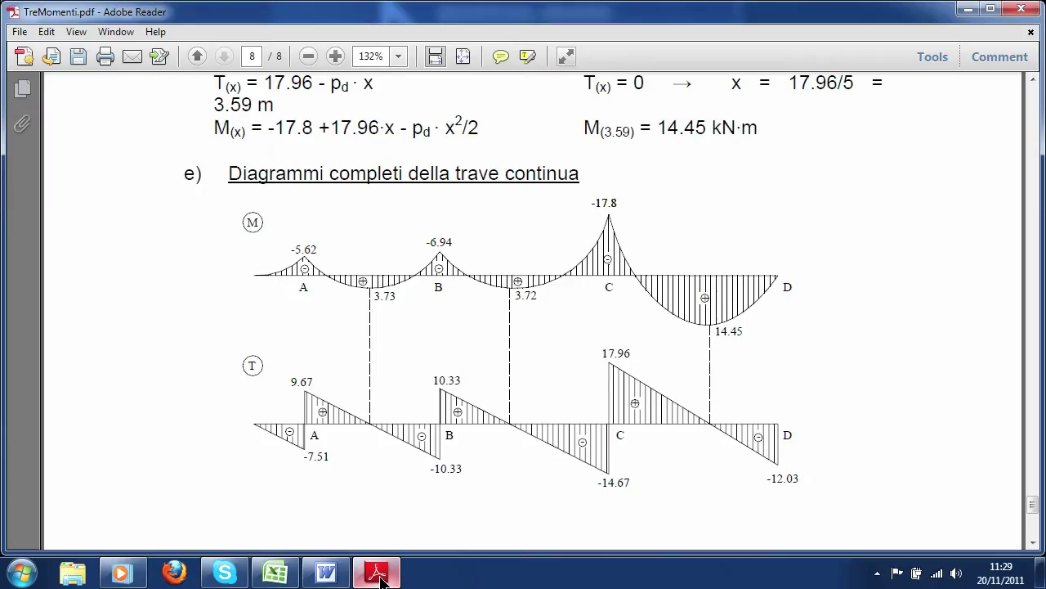